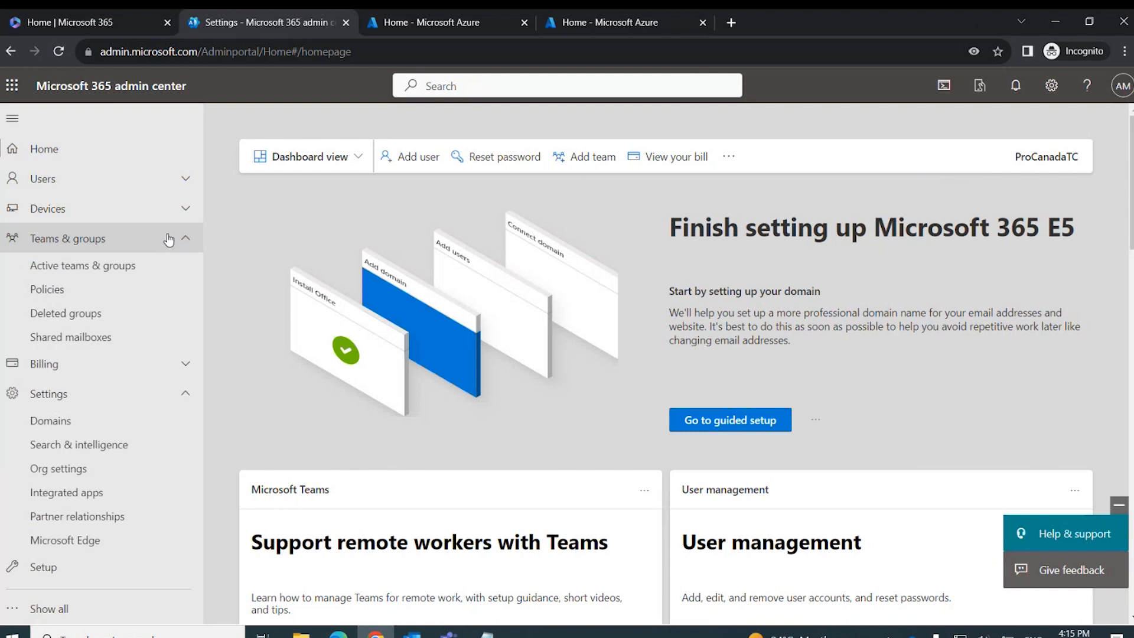
- Start adding a new group from the active mail-enabled security groups and choose Mail-enabled security as its type
{"action": "left_click", "coordinate": [156, 267]}
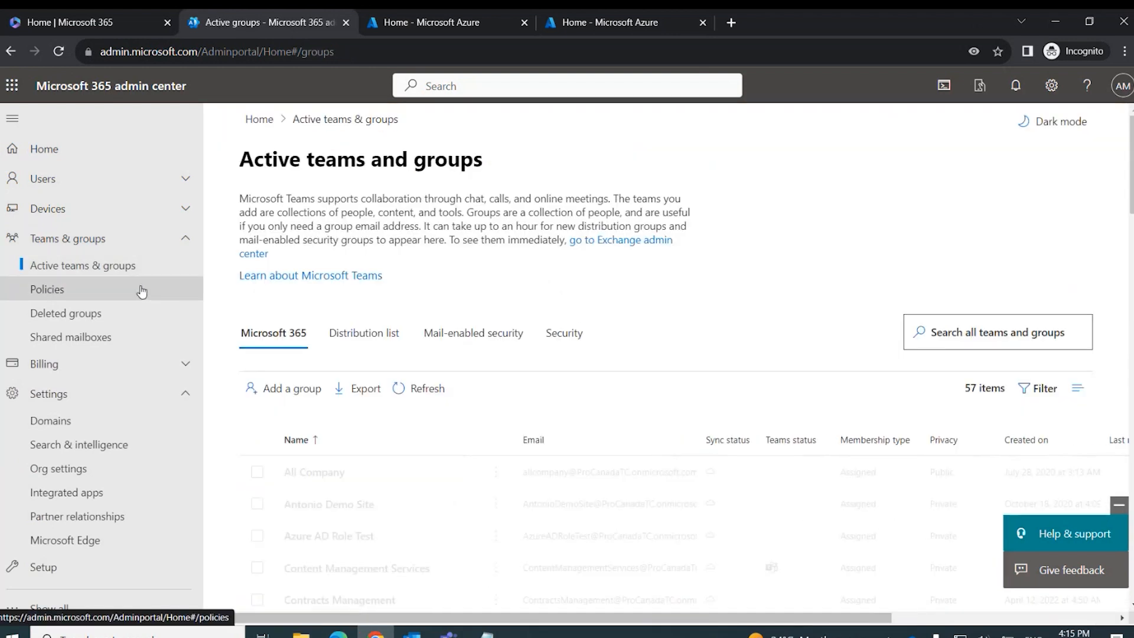
{"action": "left_click", "coordinate": [484, 338]}
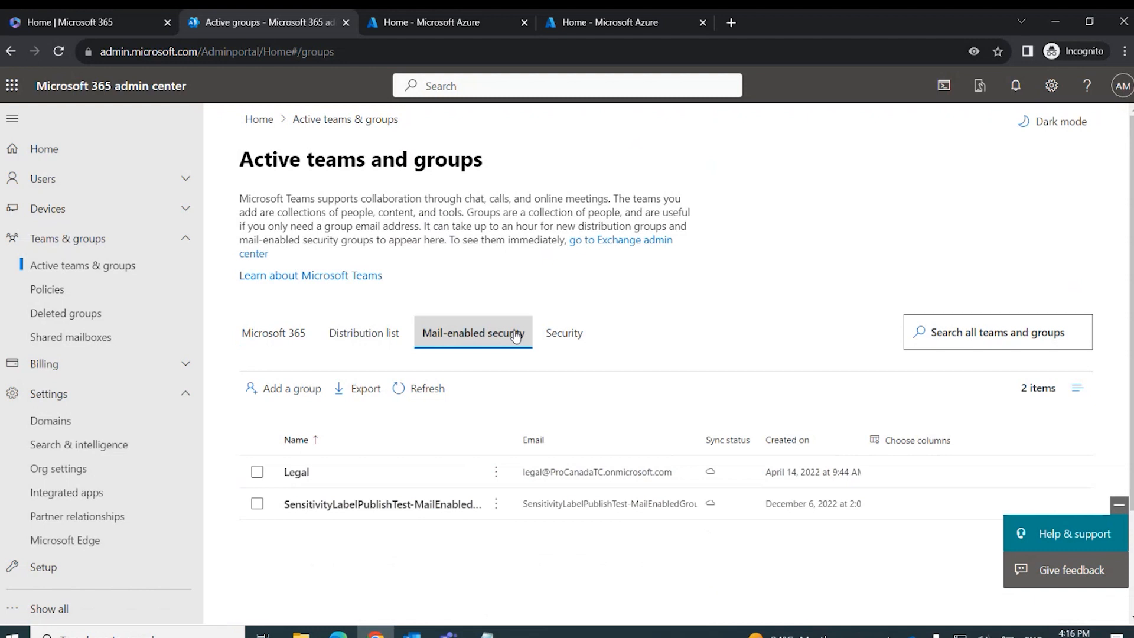
{"action": "left_click", "coordinate": [299, 389]}
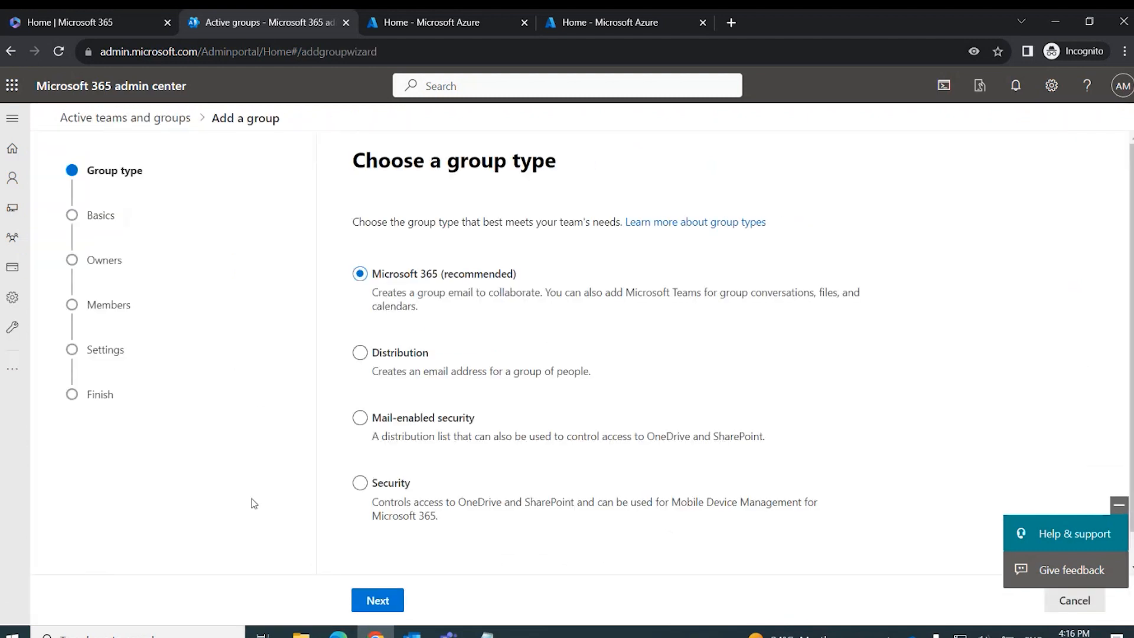
{"action": "left_click", "coordinate": [360, 419]}
{"action": "left_click", "coordinate": [383, 601]}
- Name the new group Data Approvers, leave its description blank and continue to the owners
{"action": "left_click", "coordinate": [563, 290]}
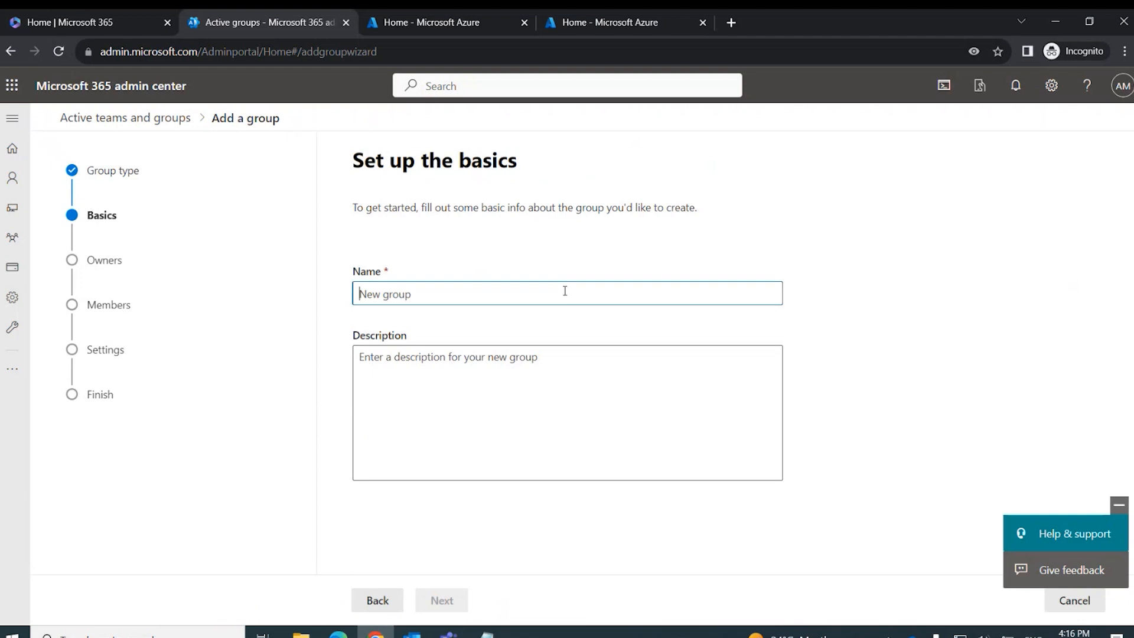
{"action": "type", "text": "Data Approvers"}
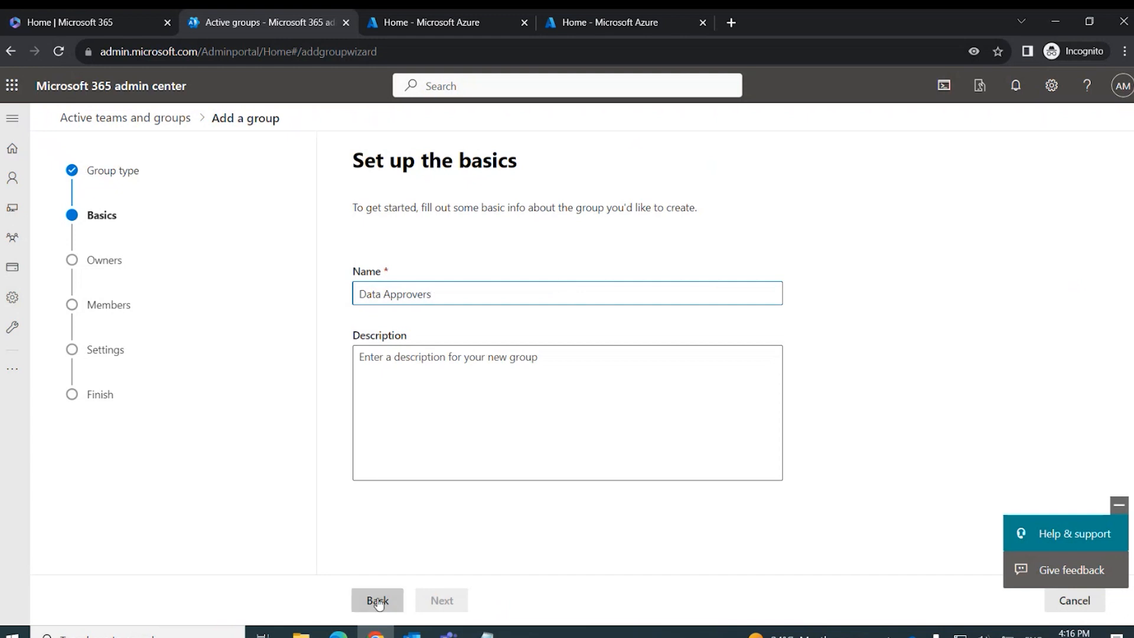
{"action": "left_click", "coordinate": [490, 478]}
{"action": "left_click", "coordinate": [449, 601]}
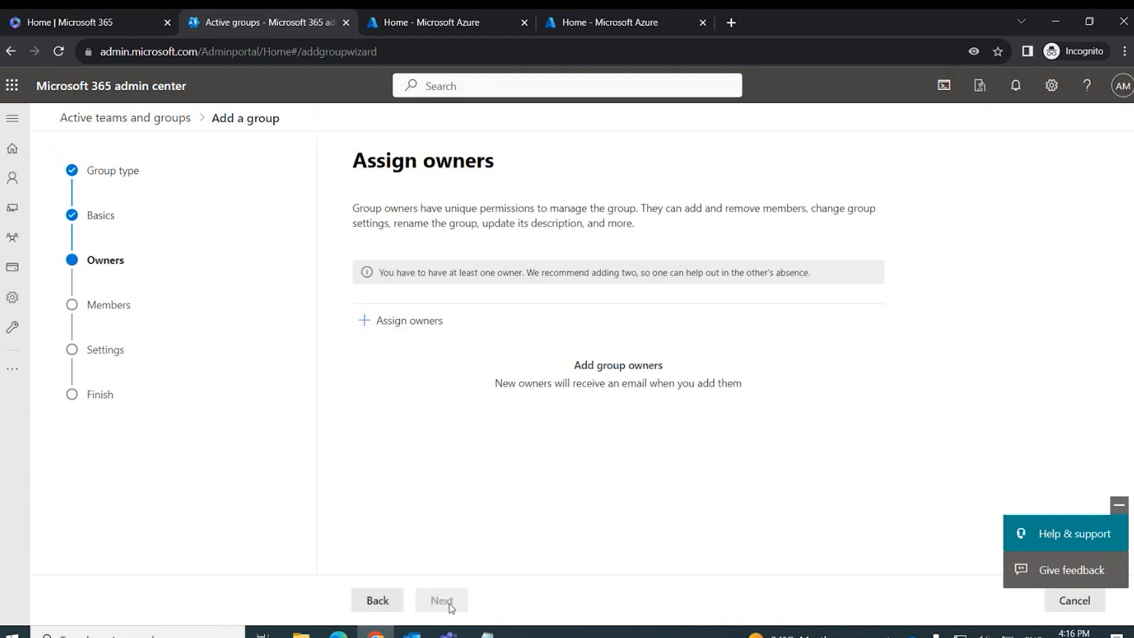
- Assign the signed-in administrator's account as the group's owner and continue to the members
{"action": "left_click", "coordinate": [432, 325]}
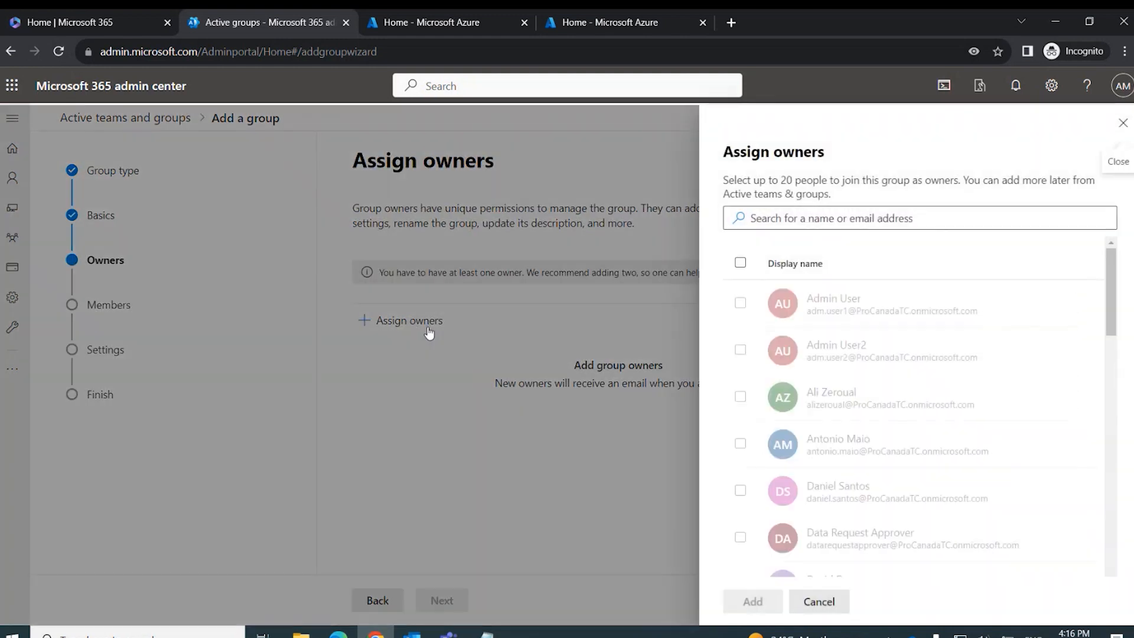
{"action": "left_click", "coordinate": [742, 445]}
{"action": "left_click", "coordinate": [751, 601]}
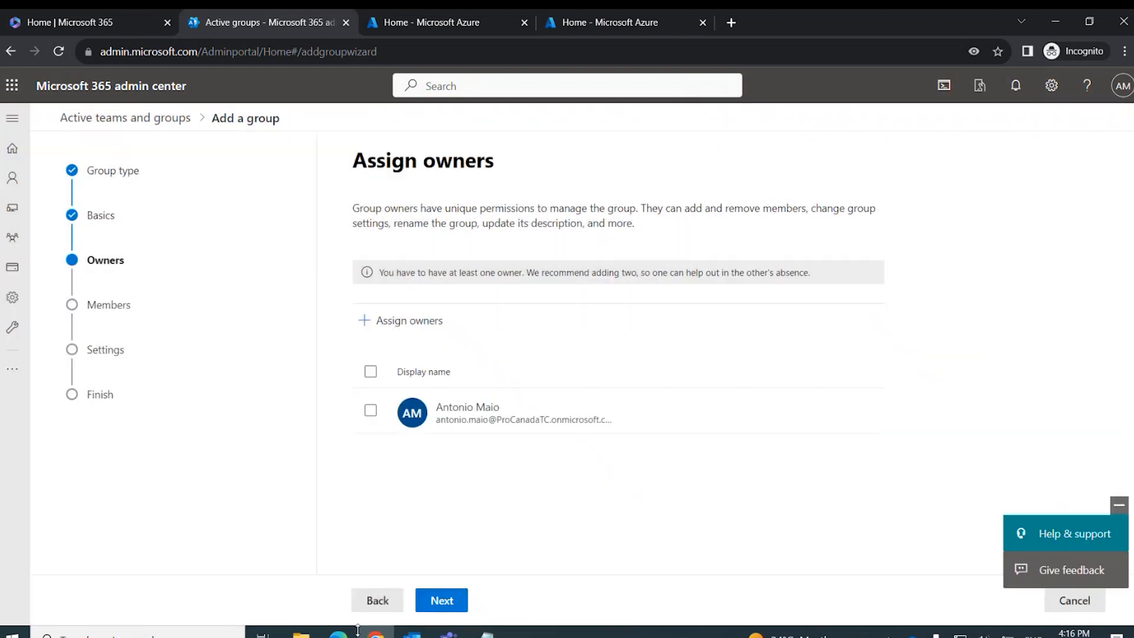
{"action": "left_click", "coordinate": [456, 602]}
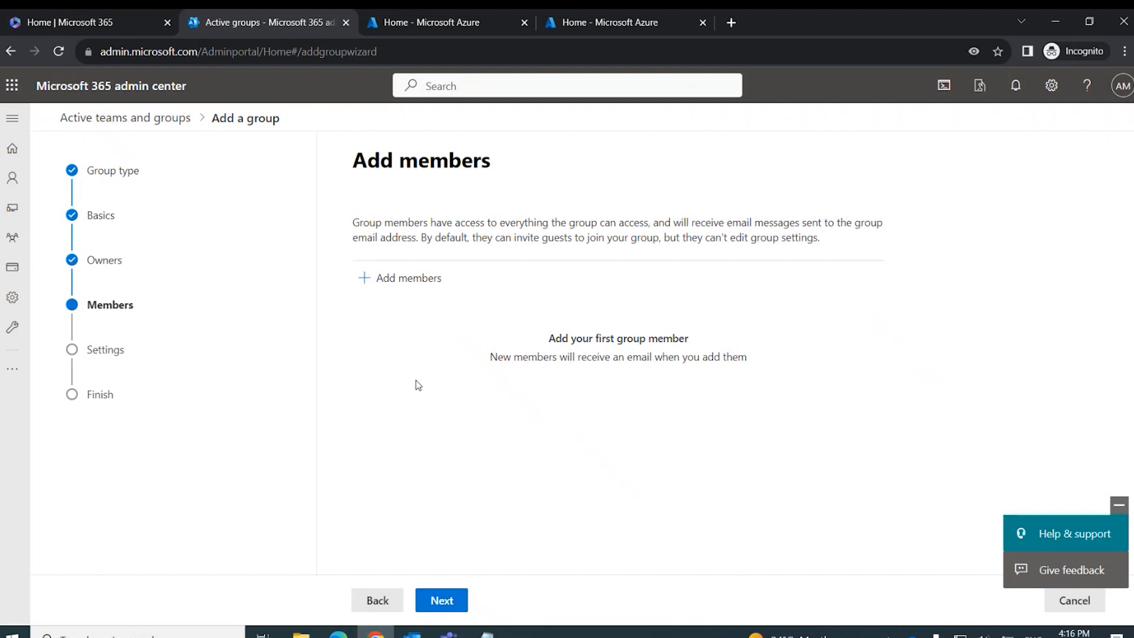
- Add the Data Request Approver account as a member of the group and continue to its settings
{"action": "left_click", "coordinate": [427, 282]}
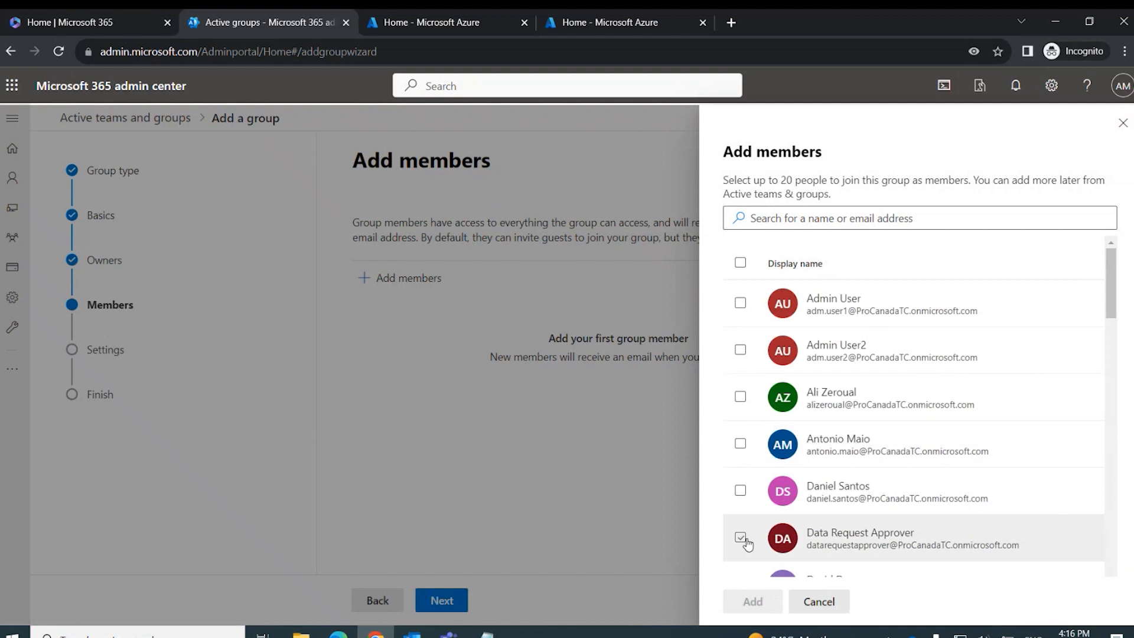
{"action": "left_click", "coordinate": [740, 537]}
{"action": "left_click", "coordinate": [756, 603]}
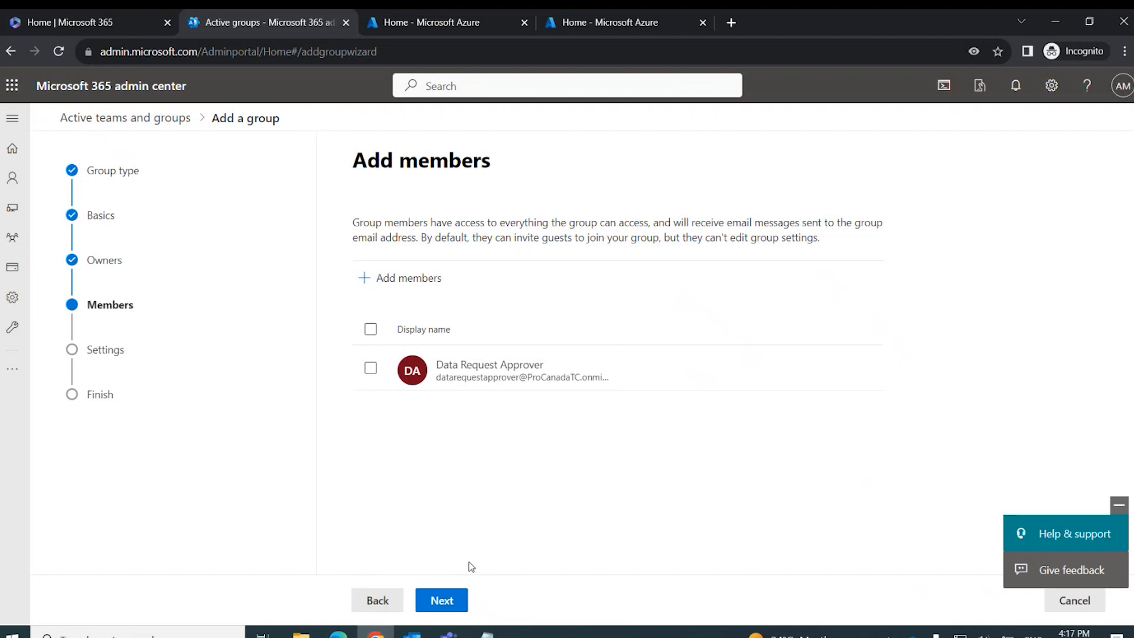
{"action": "left_click", "coordinate": [449, 604]}
- Set the group's email alias to datarequestapprovers, create the group and return to the groups list
{"action": "left_click", "coordinate": [483, 317]}
{"action": "type", "text": "data"}
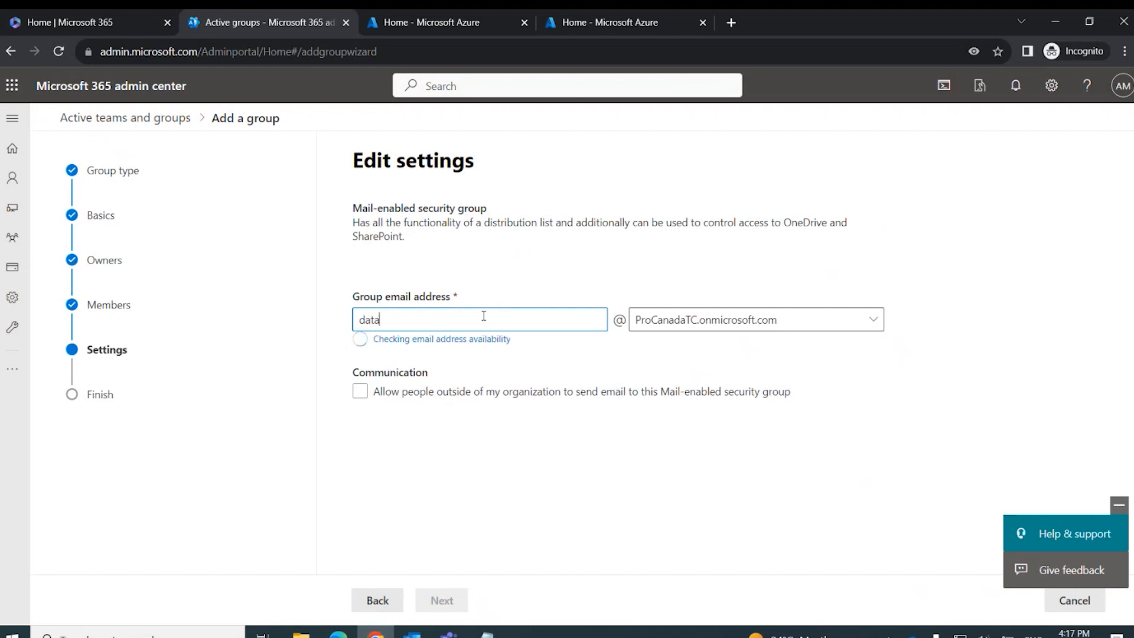
{"action": "type", "text": "requestapprovers"}
{"action": "left_click", "coordinate": [442, 600]}
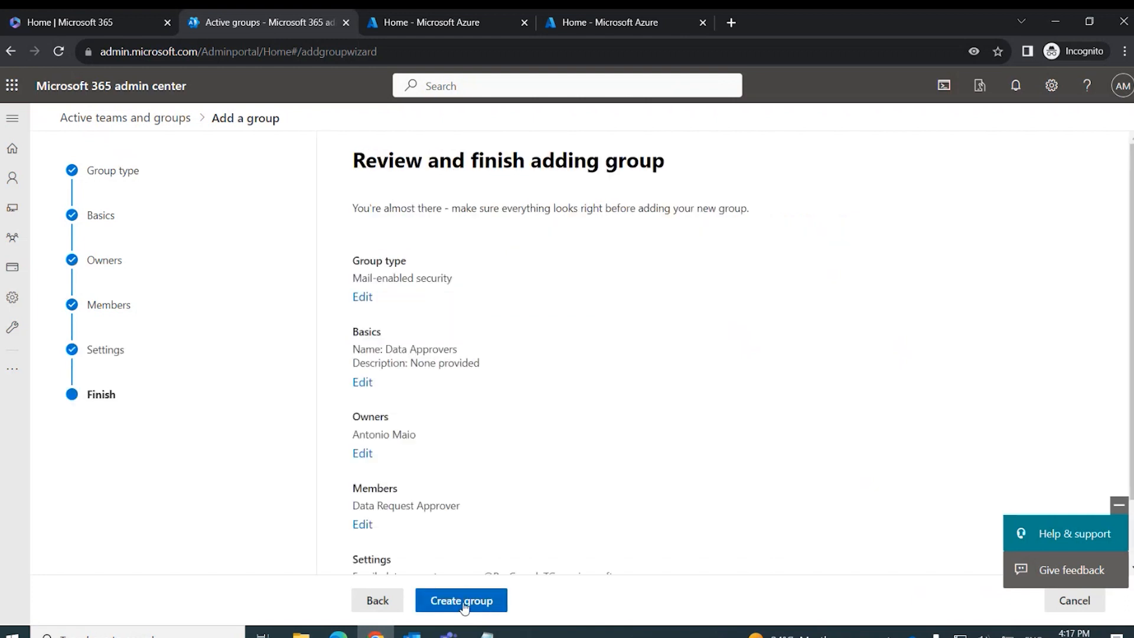
{"action": "left_click", "coordinate": [467, 603]}
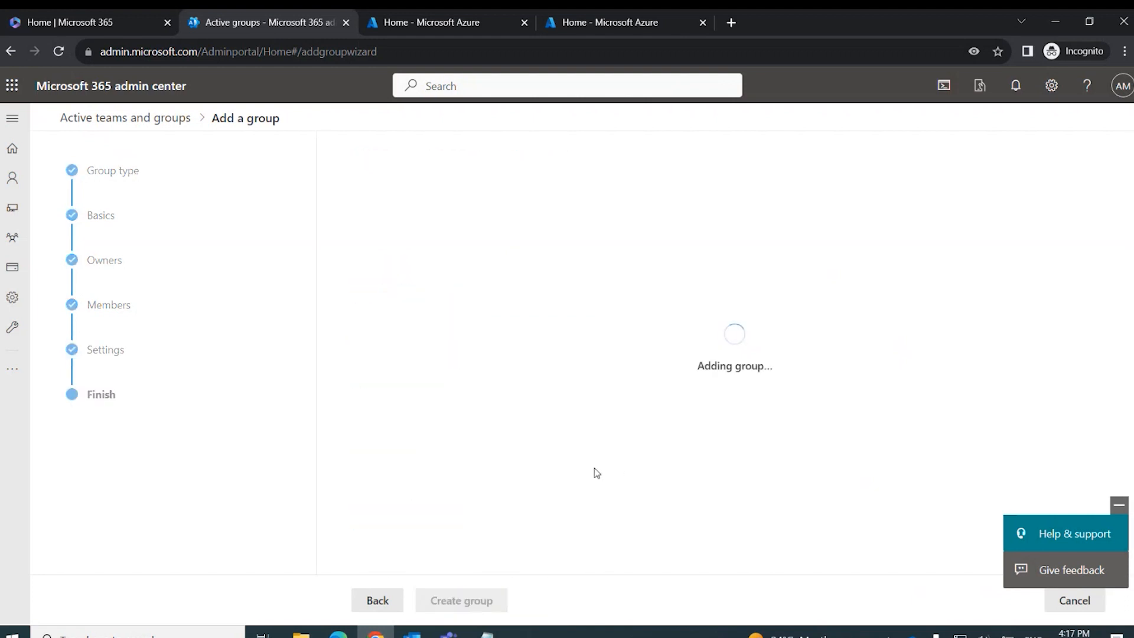
{"action": "left_click", "coordinate": [379, 600]}
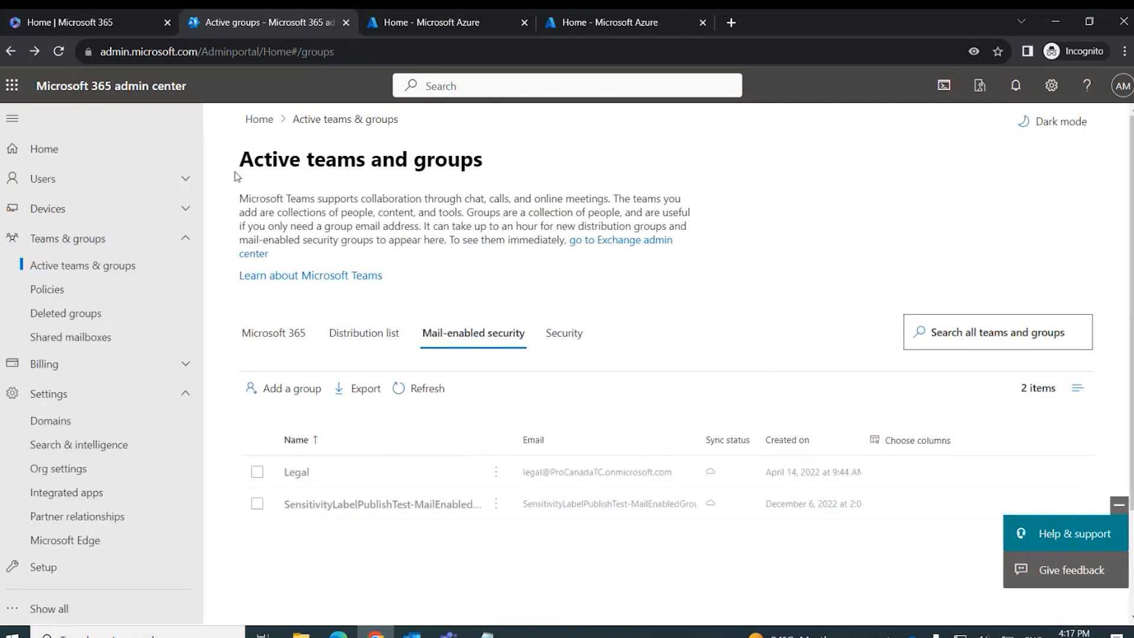
- Check in the organization profile settings in which geography each Microsoft 365 service stores its data
{"action": "left_click", "coordinate": [186, 238]}
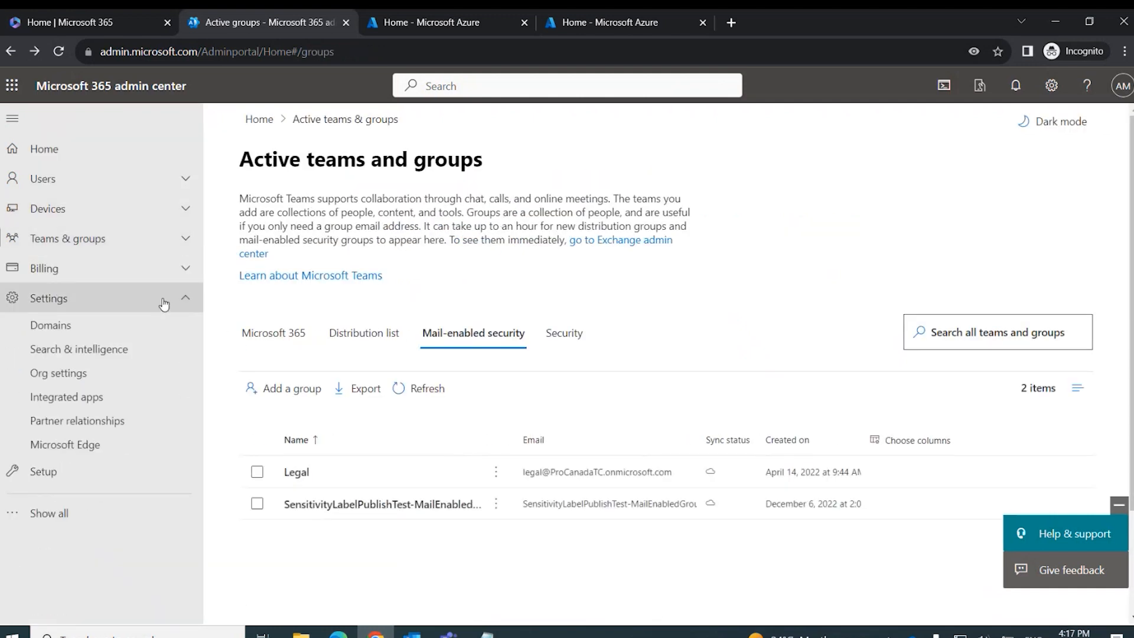
{"action": "left_click", "coordinate": [130, 379]}
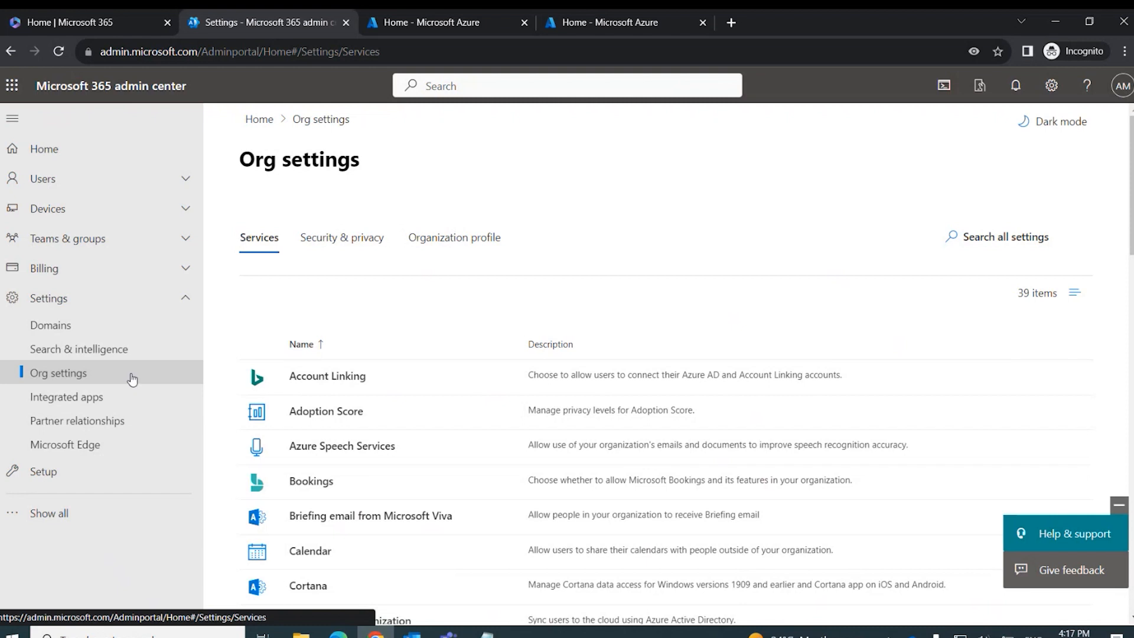
{"action": "left_click", "coordinate": [467, 238]}
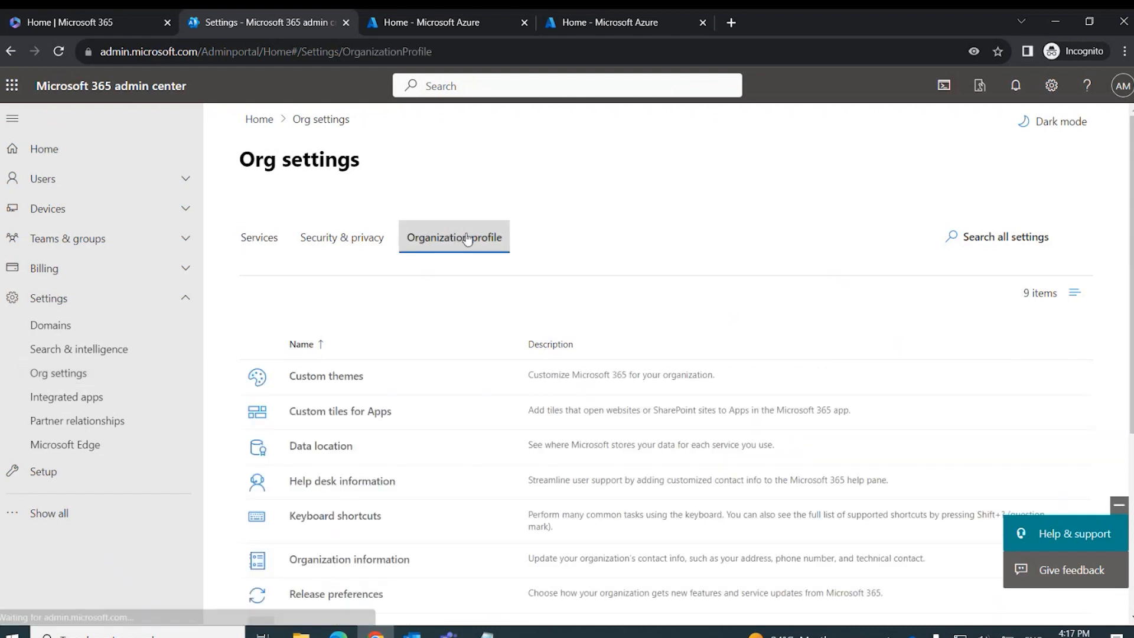
{"action": "left_click", "coordinate": [324, 447]}
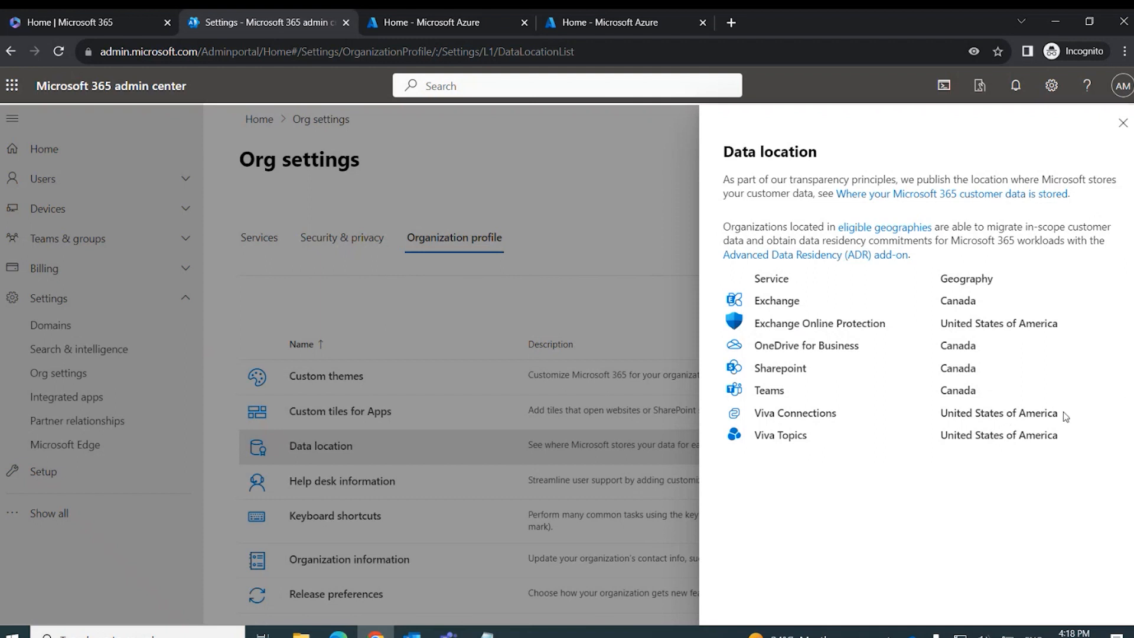
{"action": "left_click", "coordinate": [1124, 124]}
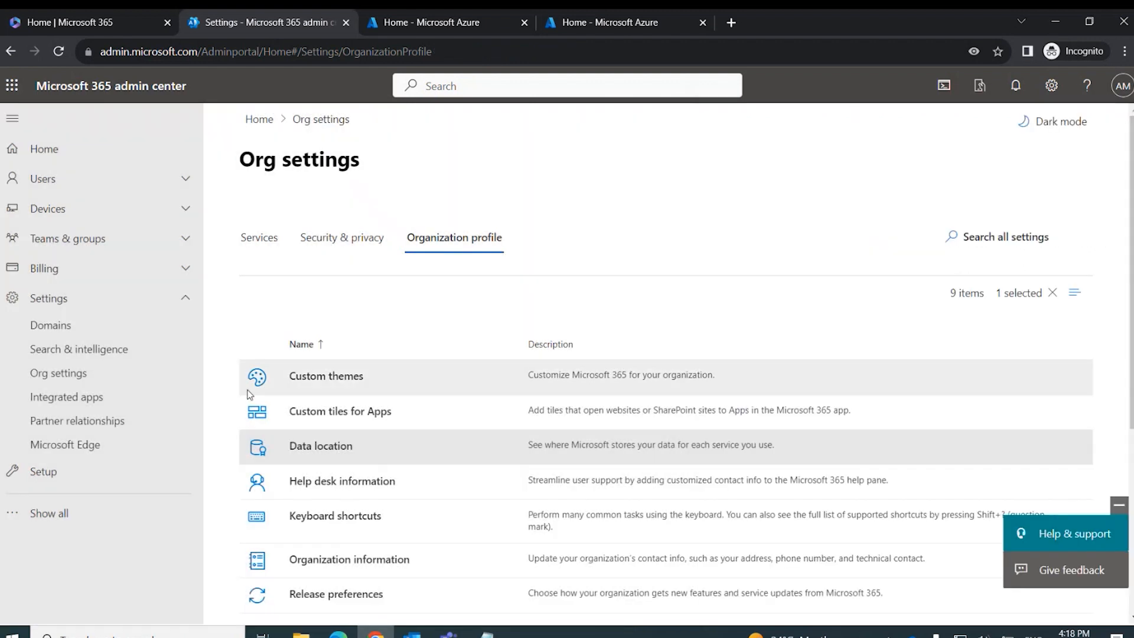
- Open the Microsoft Graph Data Connect service in the org settings and turn it on for the entire organization
{"action": "left_click", "coordinate": [63, 380]}
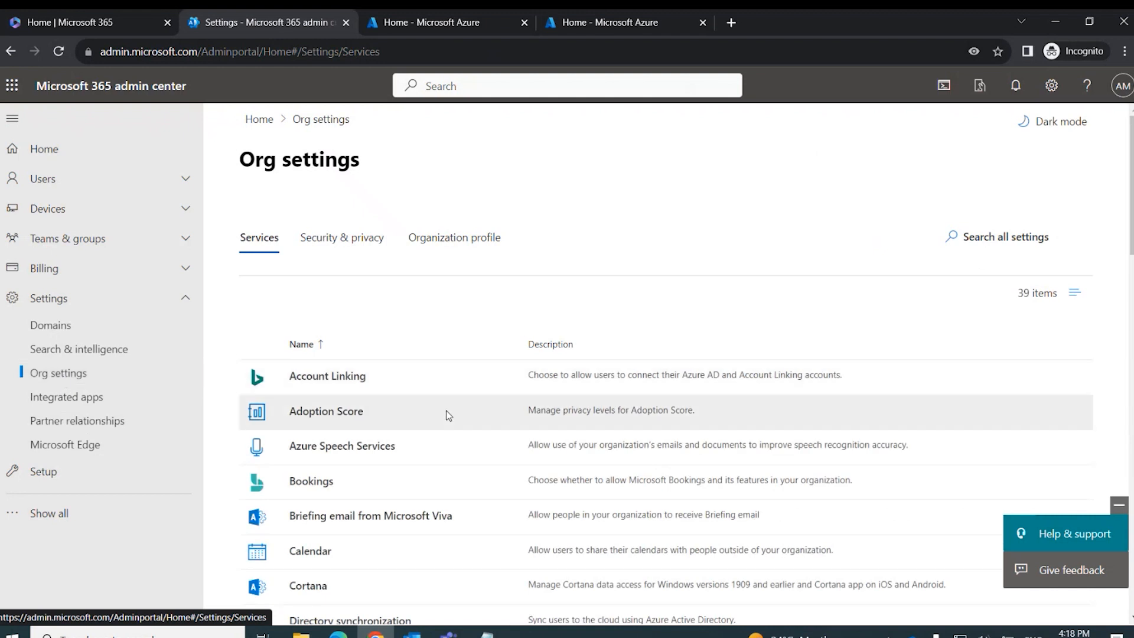
{"action": "scroll", "coordinate": [490, 416], "scroll_direction": "down", "scroll_amount": 3}
{"action": "scroll", "coordinate": [498, 423], "scroll_direction": "down", "scroll_amount": 8}
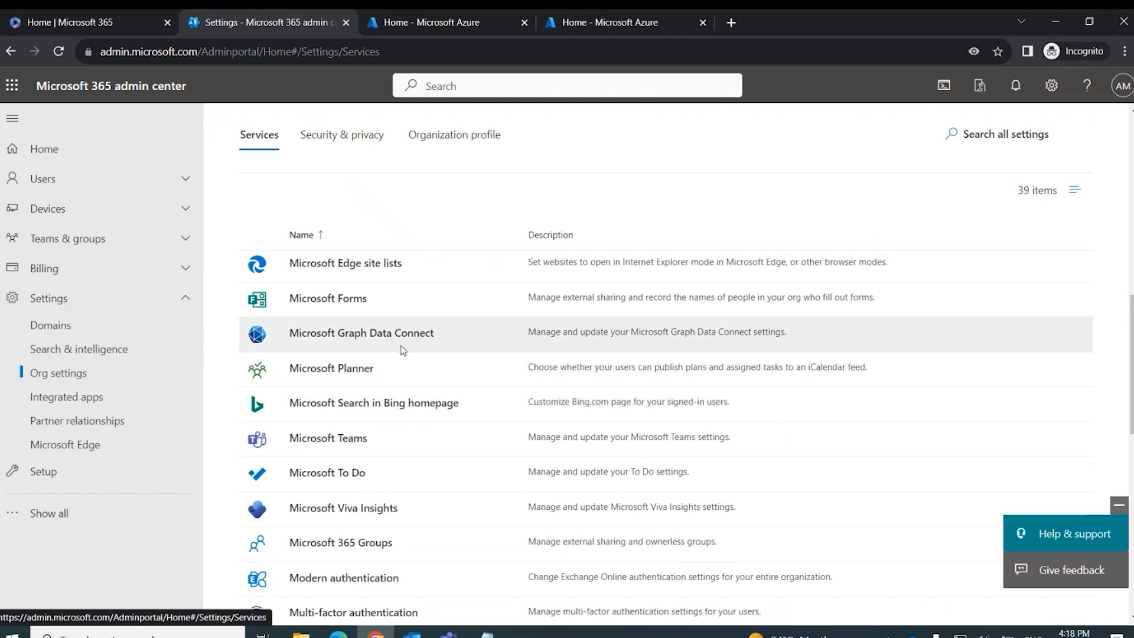
{"action": "left_click", "coordinate": [361, 340]}
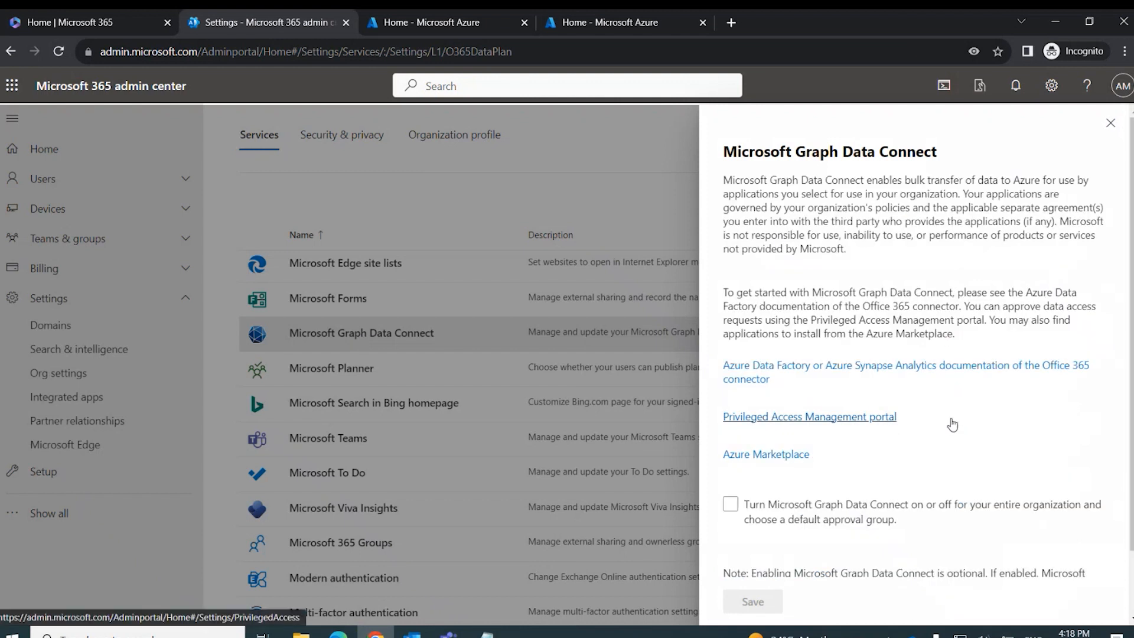
{"action": "scroll", "coordinate": [952, 423], "scroll_direction": "down", "scroll_amount": 3}
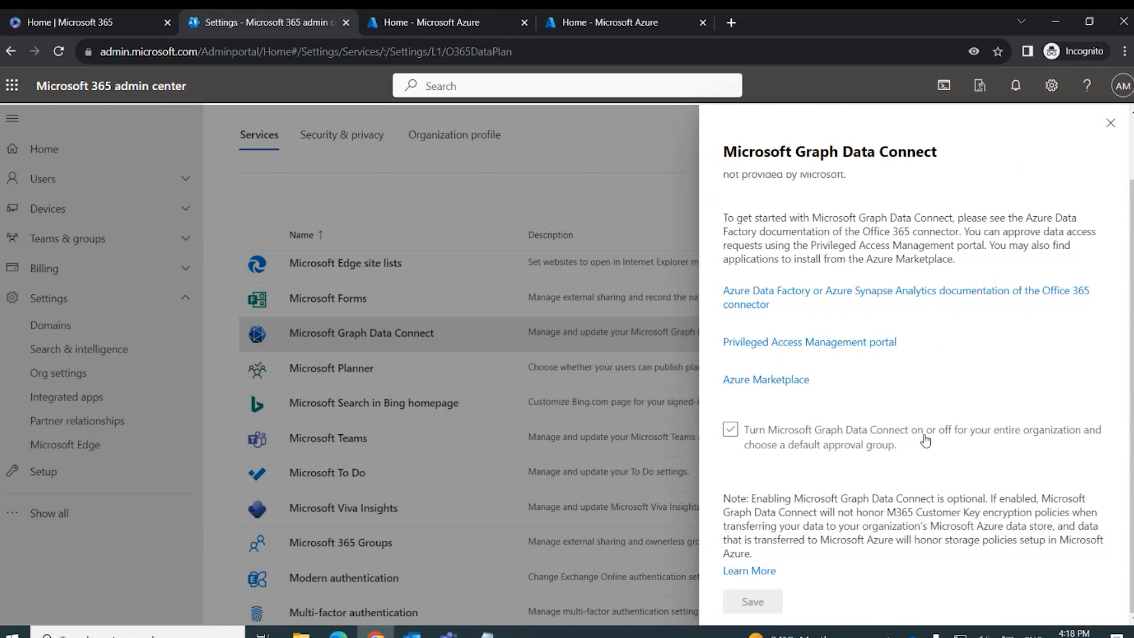
{"action": "left_click", "coordinate": [731, 433]}
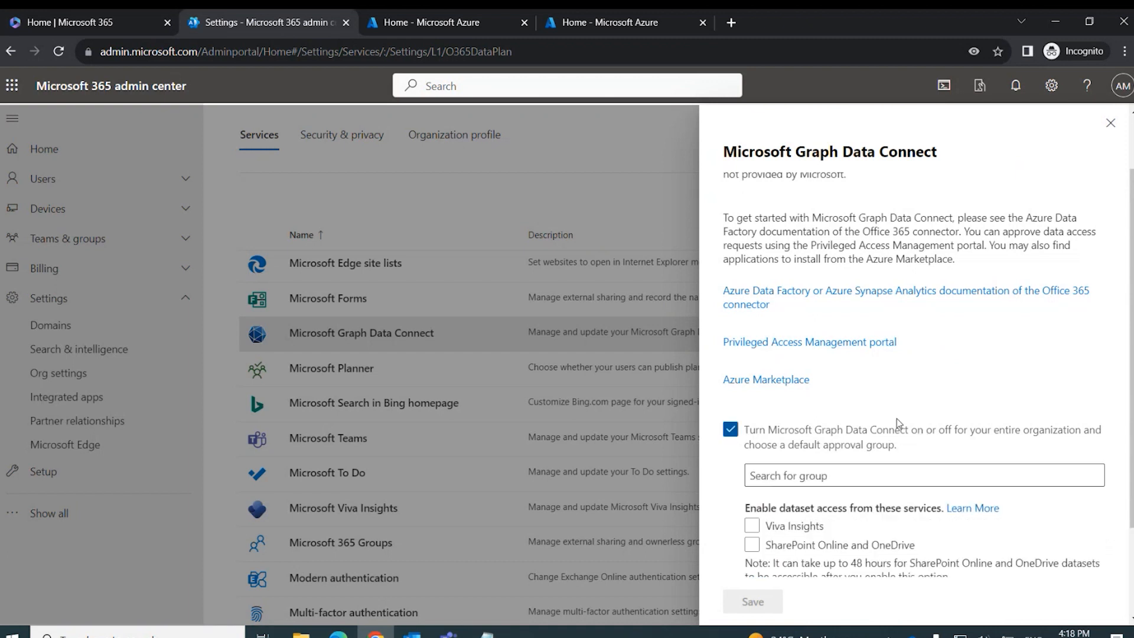
- Choose Data Approvers as the default approval group and enable dataset access from SharePoint Online and OneDrive and from Viva Insights
{"action": "scroll", "coordinate": [930, 360], "scroll_direction": "down", "scroll_amount": 2}
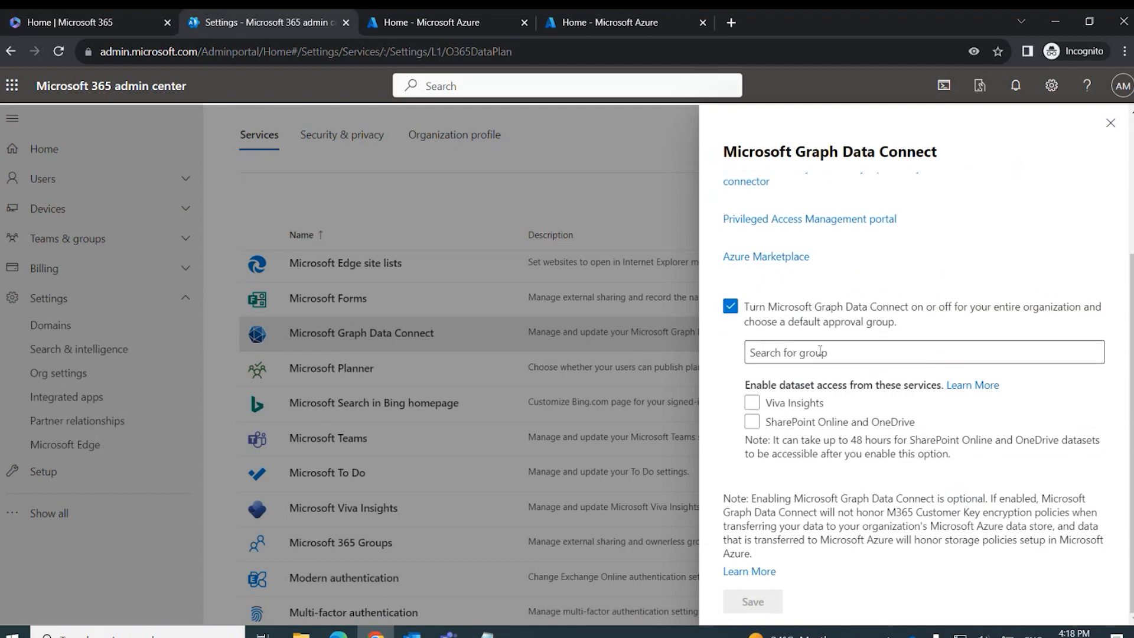
{"action": "left_click", "coordinate": [930, 355]}
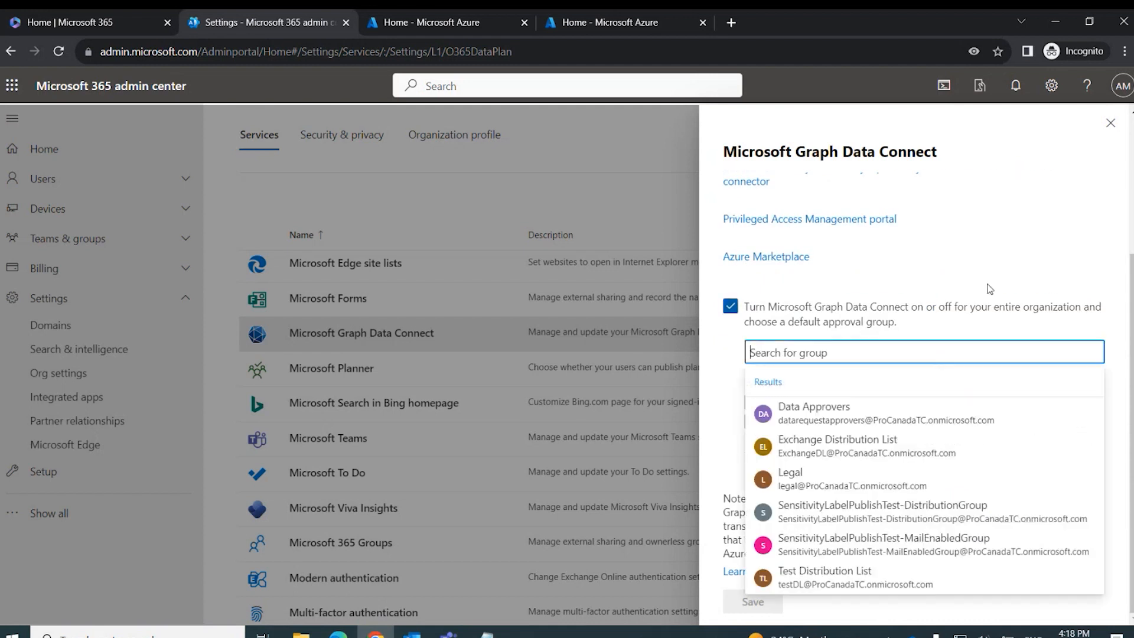
{"action": "left_click", "coordinate": [836, 409]}
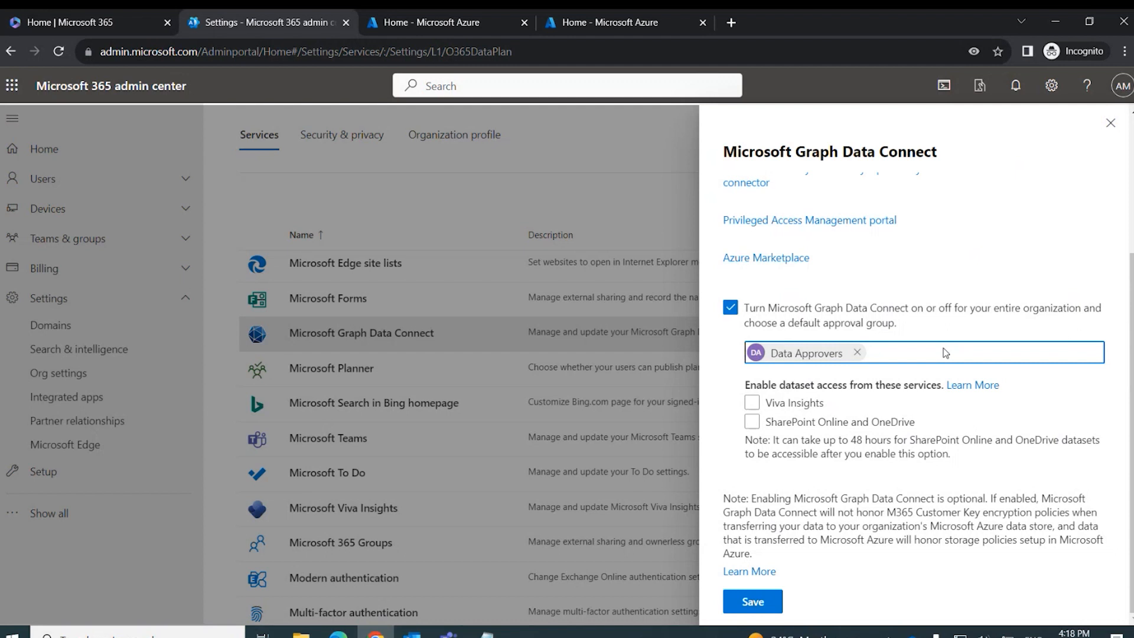
{"action": "left_click", "coordinate": [756, 425]}
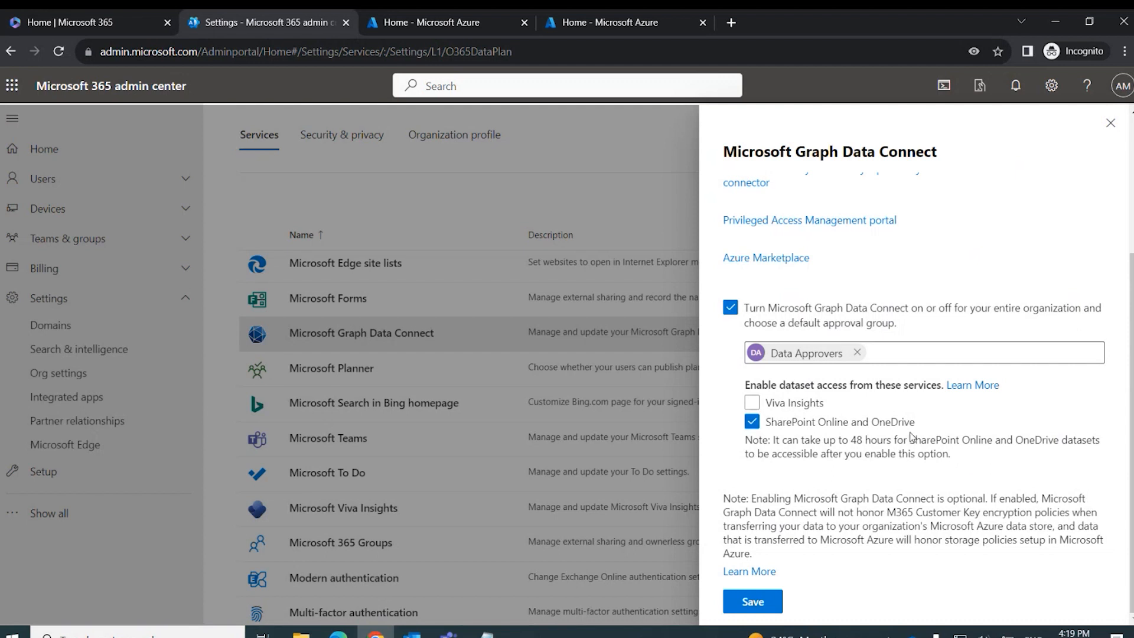
{"action": "left_click", "coordinate": [815, 408]}
- View the Privileged Access Management portal's access requests in a separate browser tab and return to the Graph Data Connect settings
{"action": "scroll", "coordinate": [873, 515], "scroll_direction": "up", "scroll_amount": 1}
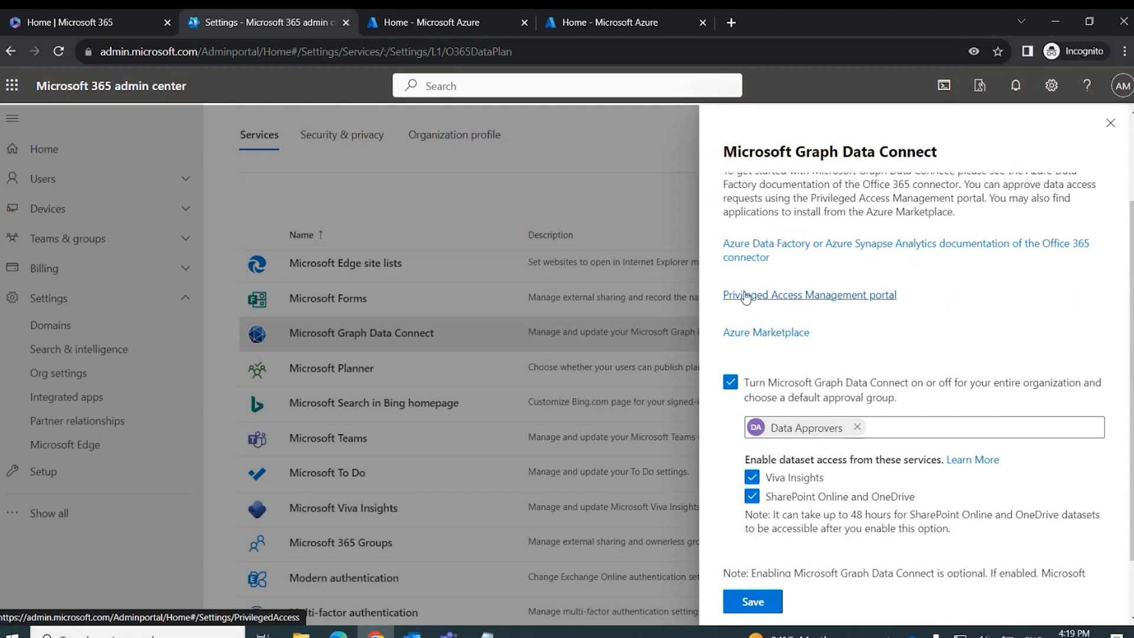
{"action": "right_click", "coordinate": [834, 302]}
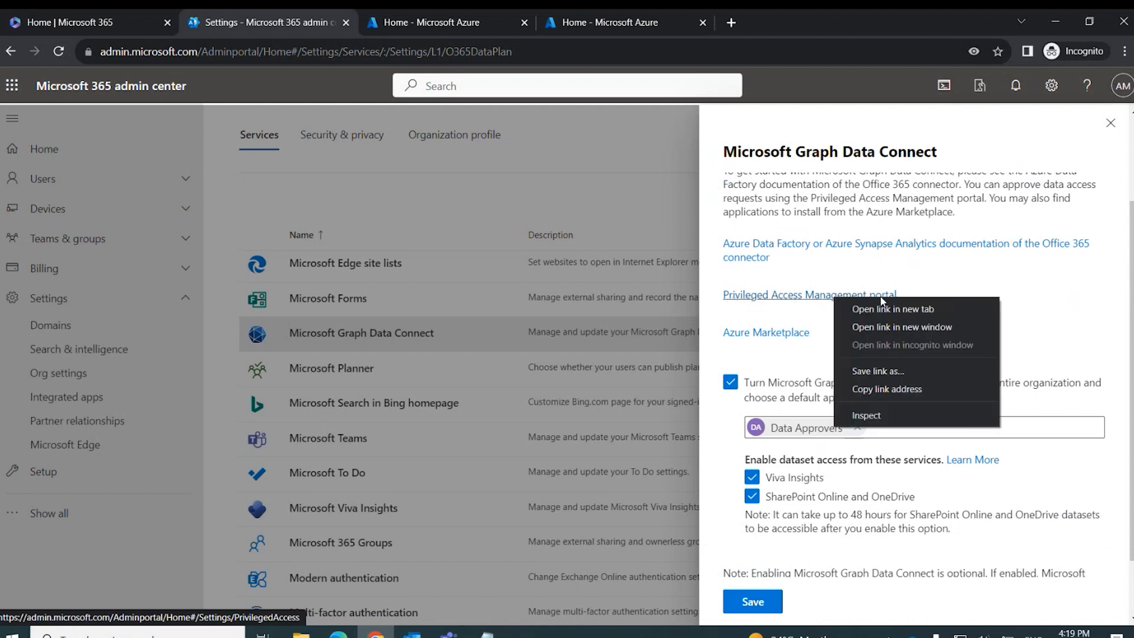
{"action": "left_click", "coordinate": [932, 312]}
{"action": "left_click", "coordinate": [456, 25]}
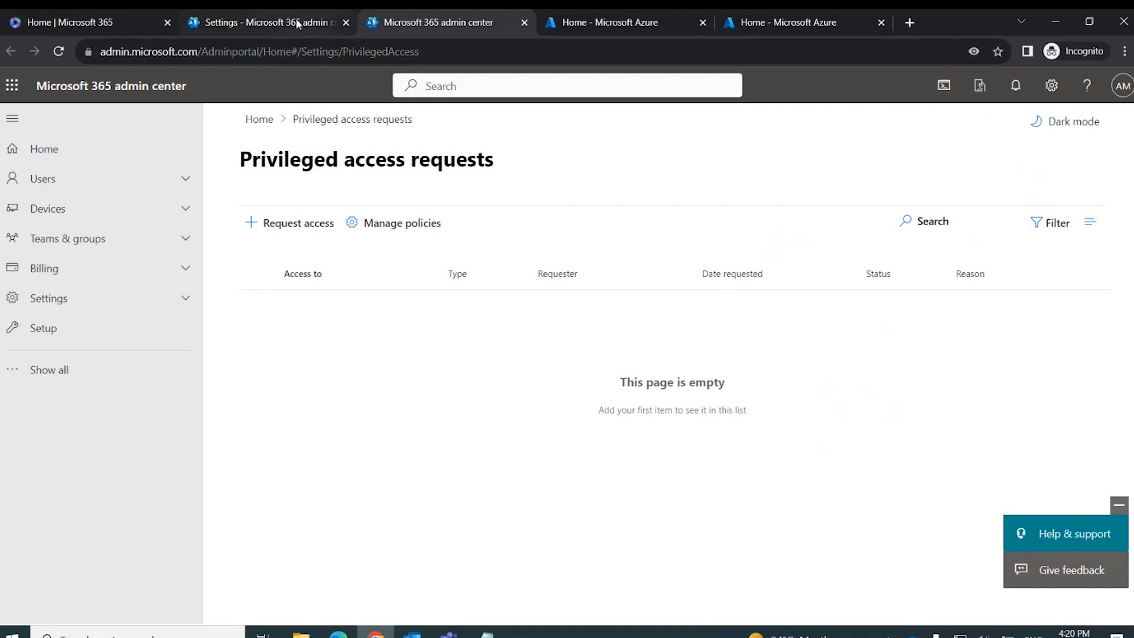
{"action": "left_click", "coordinate": [523, 23]}
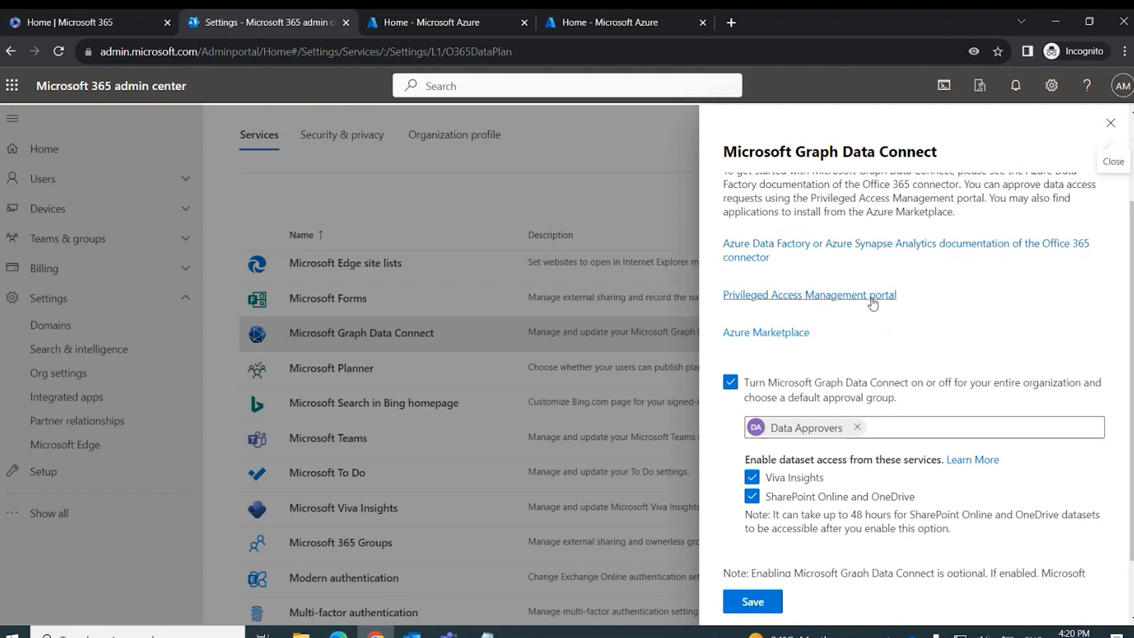
- Save the Microsoft Graph Data Connect settings and close them
{"action": "left_click", "coordinate": [753, 602]}
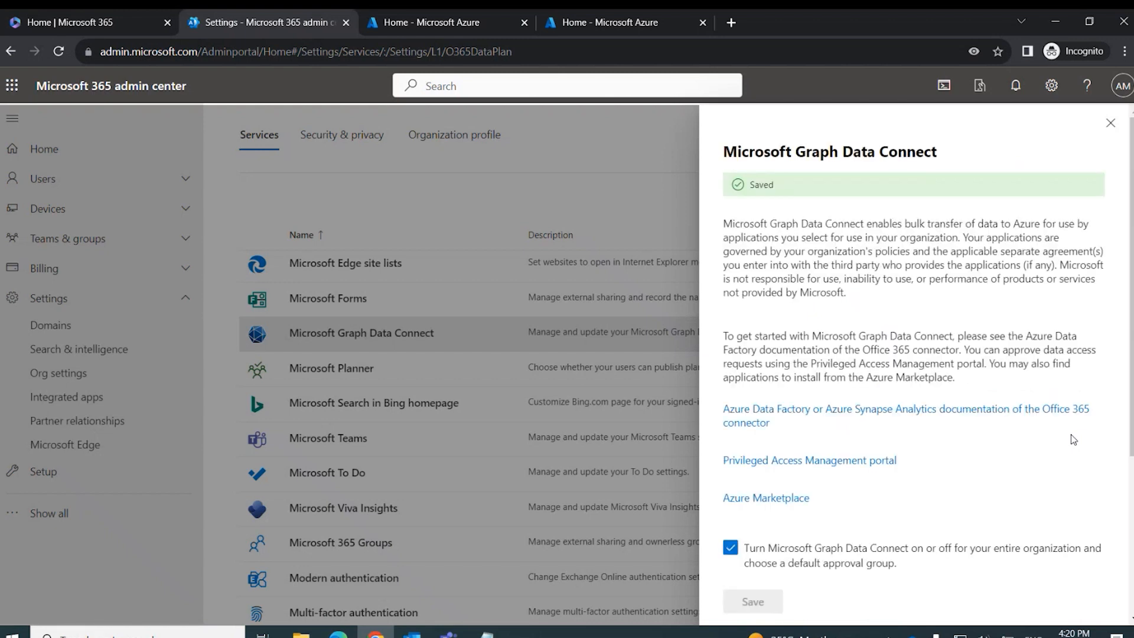
{"action": "left_click", "coordinate": [1110, 123]}
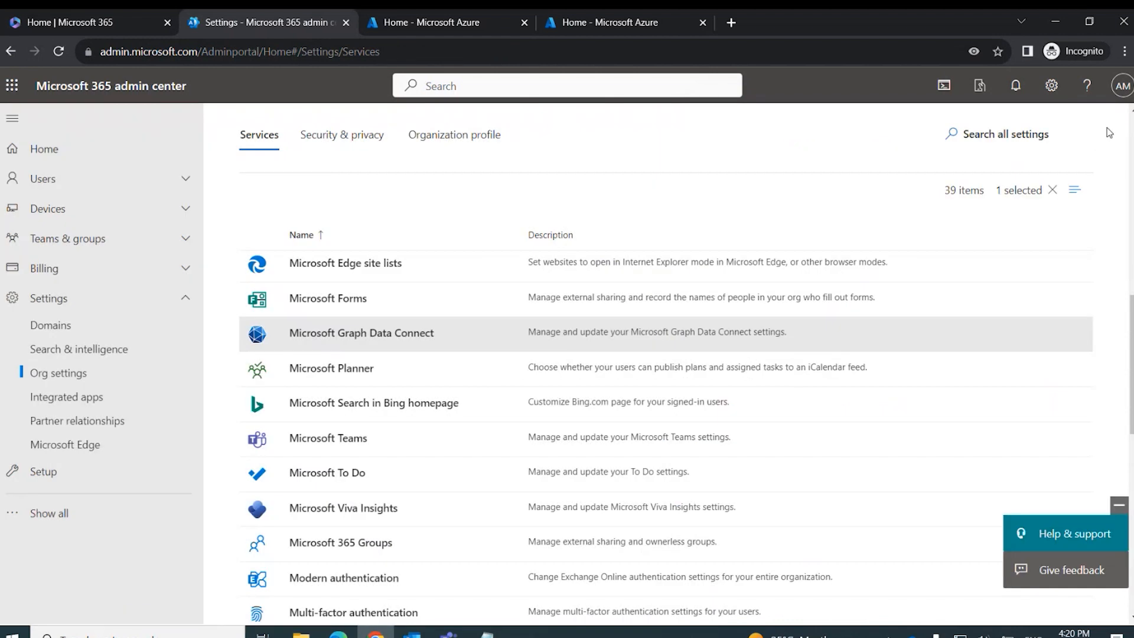
- Switch to the Azure portal, search for Azure Active Directory and open the tenant's app registrations
{"action": "left_click", "coordinate": [451, 23]}
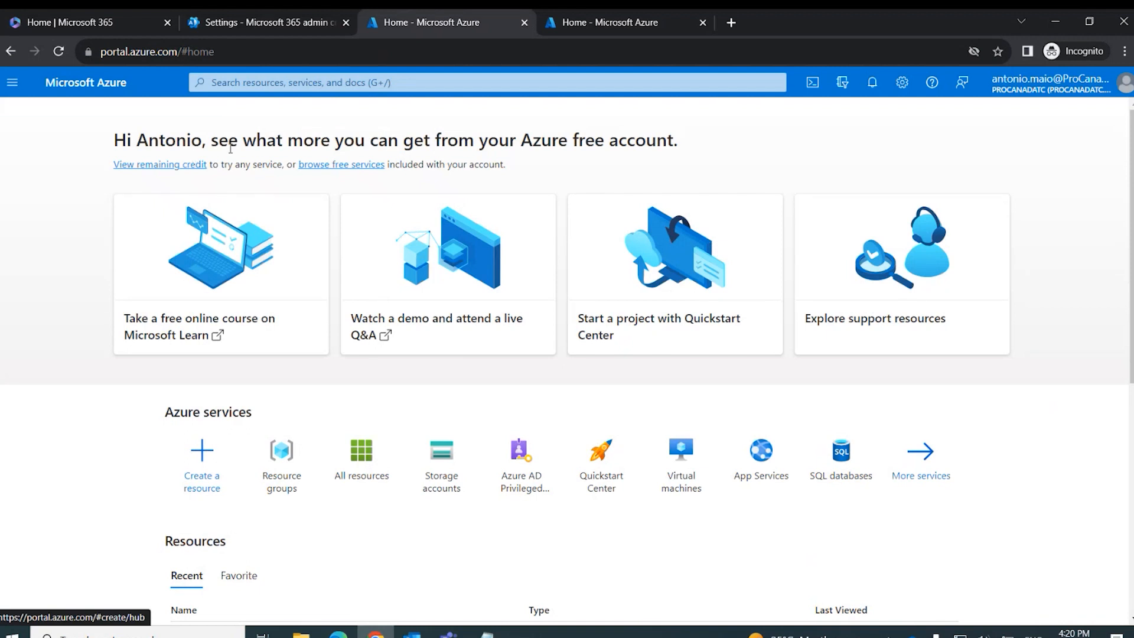
{"action": "left_click", "coordinate": [14, 83]}
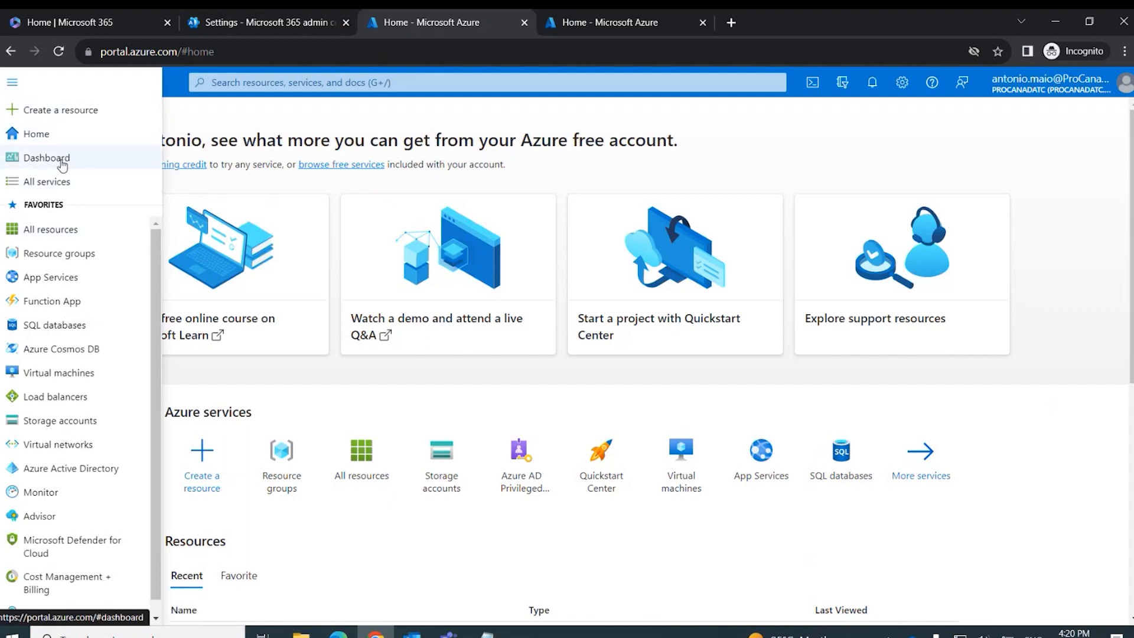
{"action": "left_click", "coordinate": [279, 81]}
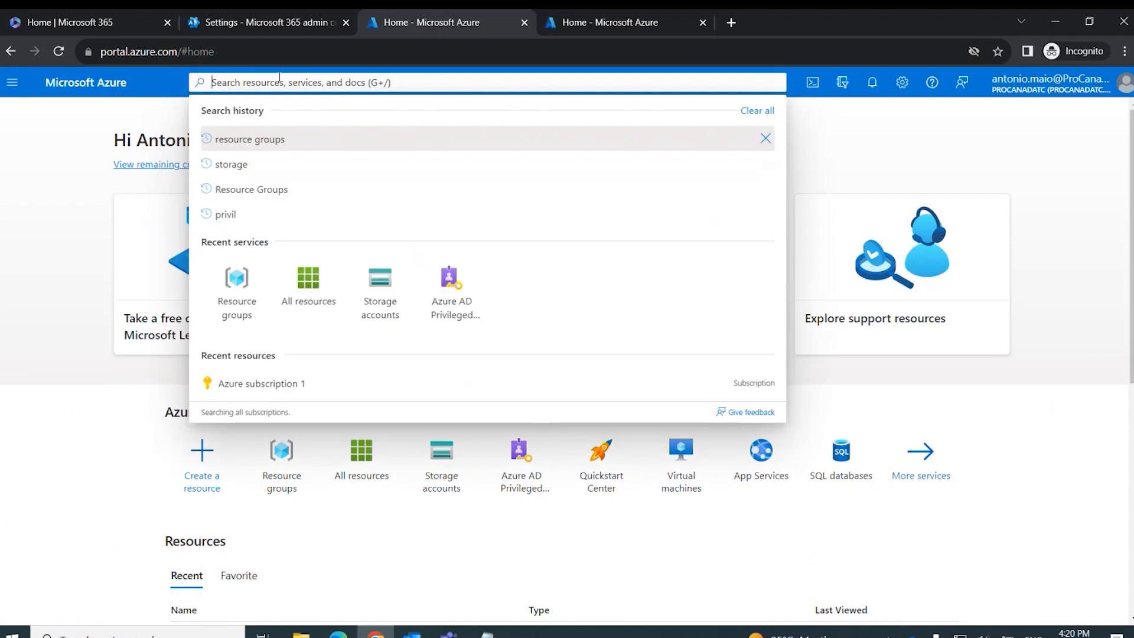
{"action": "type", "text": "Azure active"}
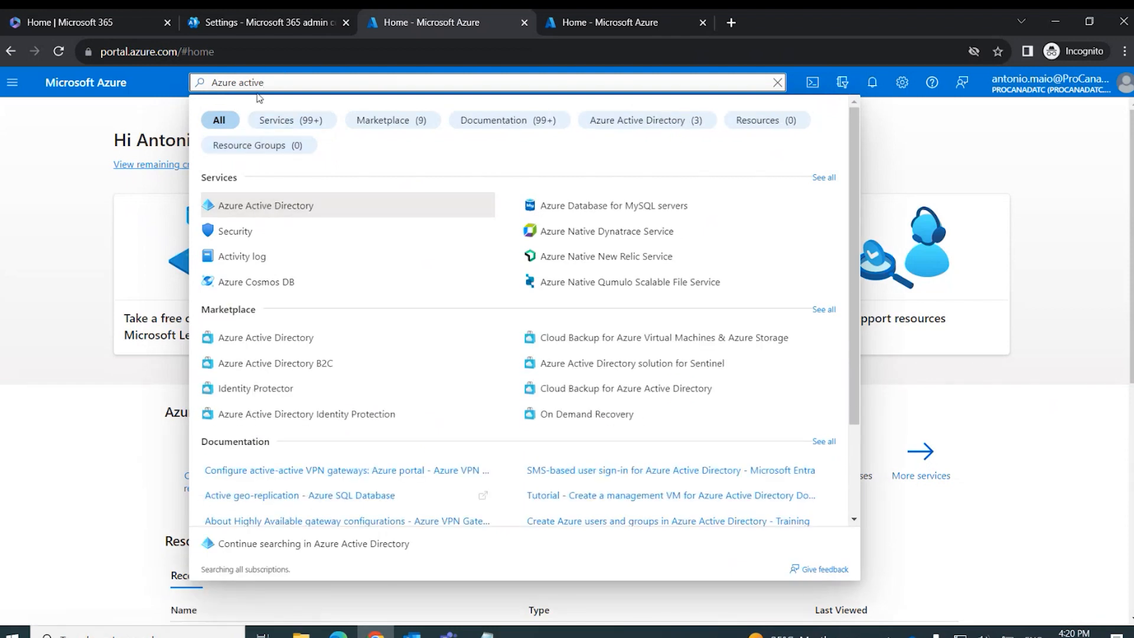
{"action": "left_click", "coordinate": [272, 206]}
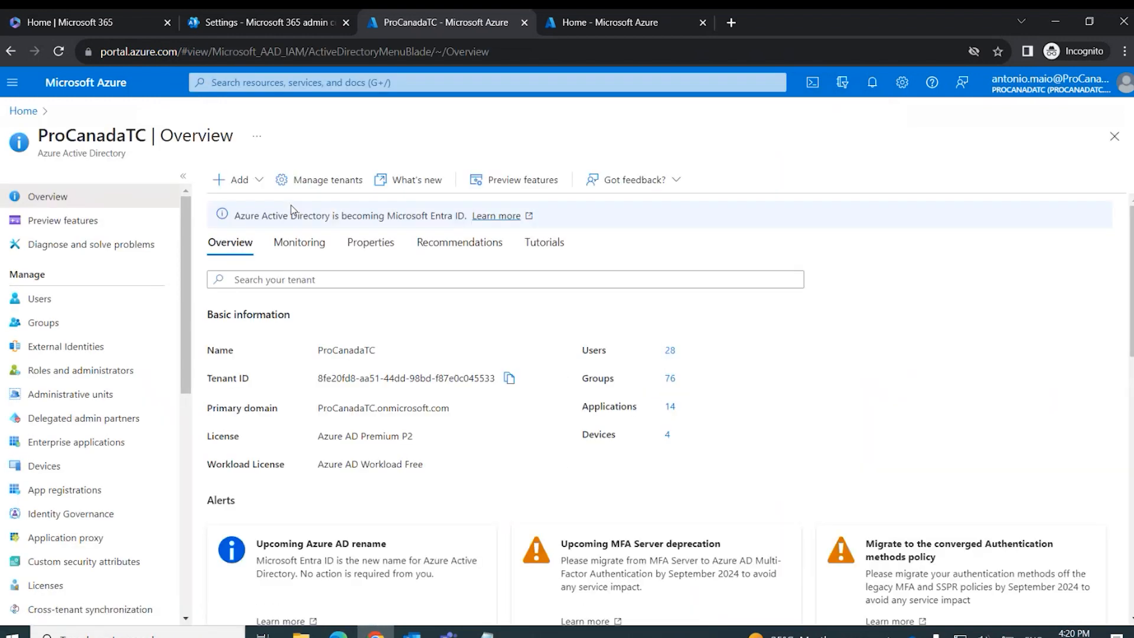
{"action": "left_click", "coordinate": [76, 491]}
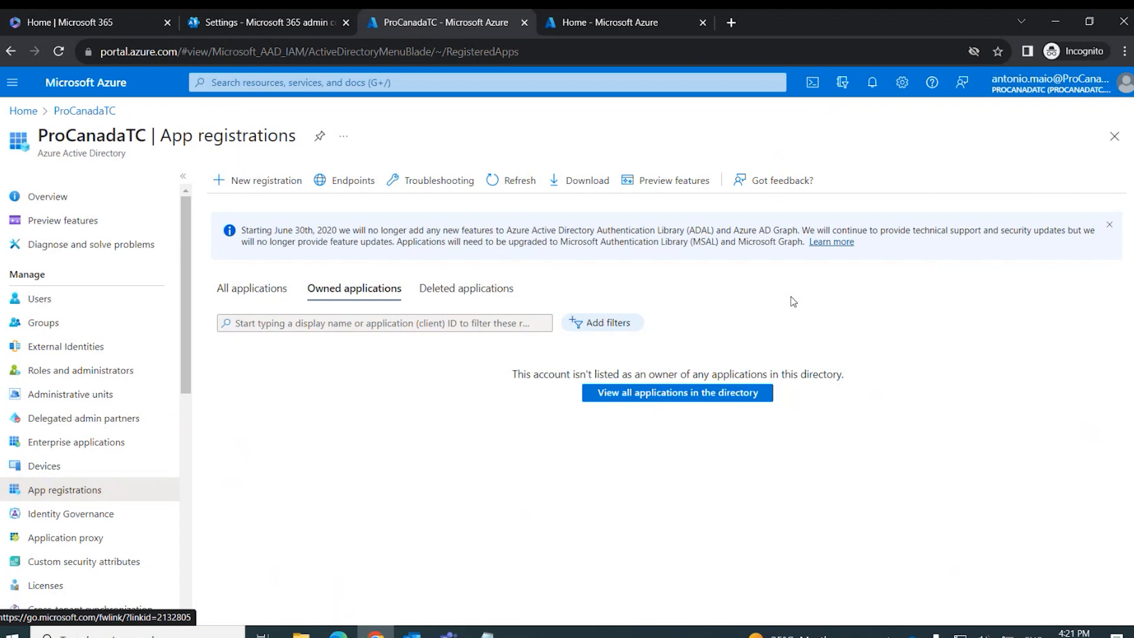
- Register a new single-tenant application named Microsoft Graph Data Connect App
{"action": "left_click", "coordinate": [260, 181]}
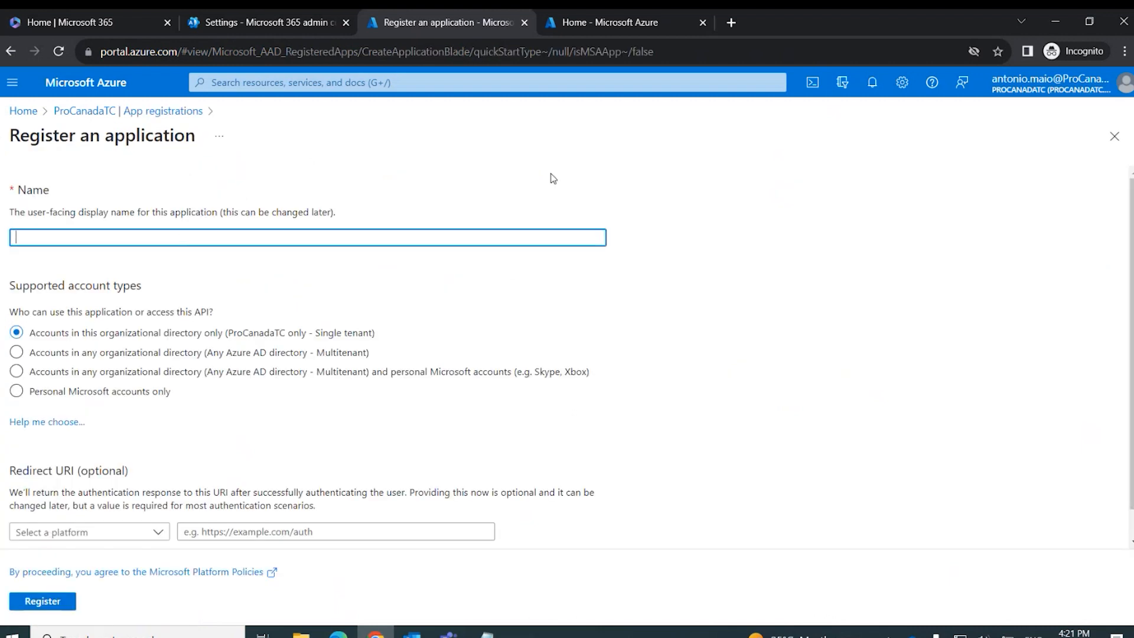
{"action": "type", "text": "Microsfot "}
{"action": "type", "text": "oft Graph Dat"}
{"action": "type", "text": "a Connect App"}
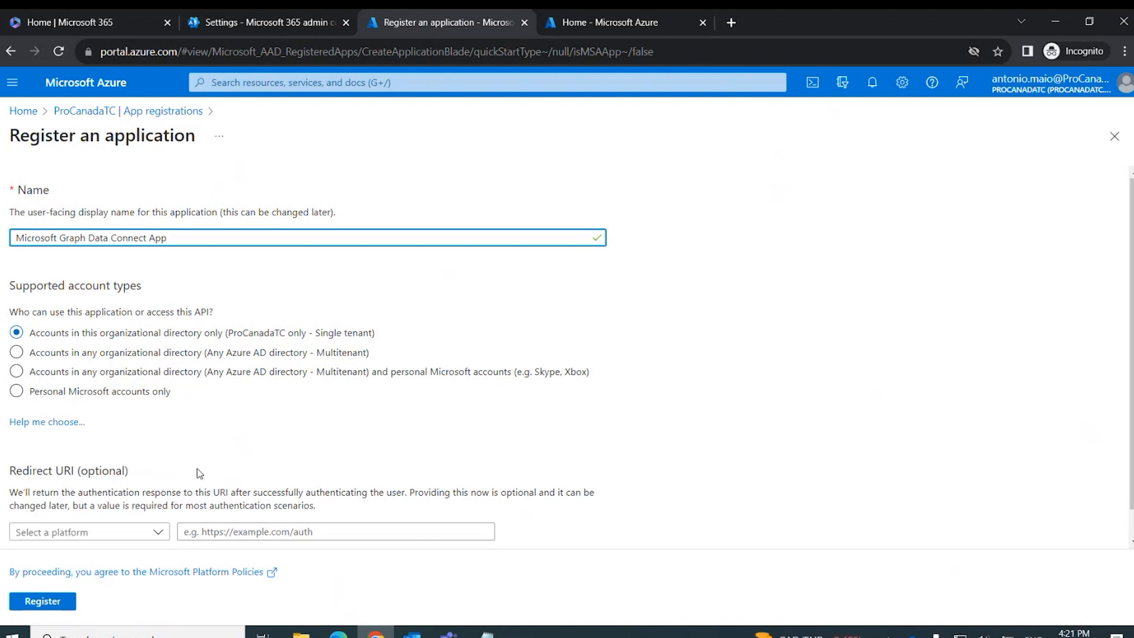
{"action": "left_click", "coordinate": [43, 602]}
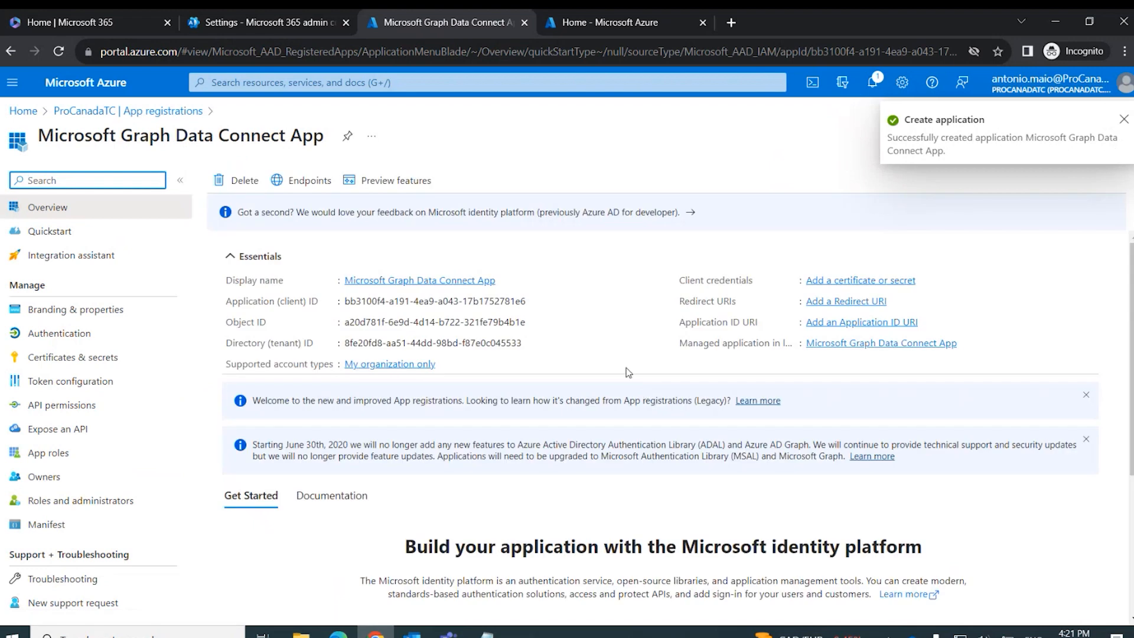
- Add a client secret to the app with the description MGDC Secret and an expiry of 365 days (12 months)
{"action": "key", "text": "alt+Tab"}
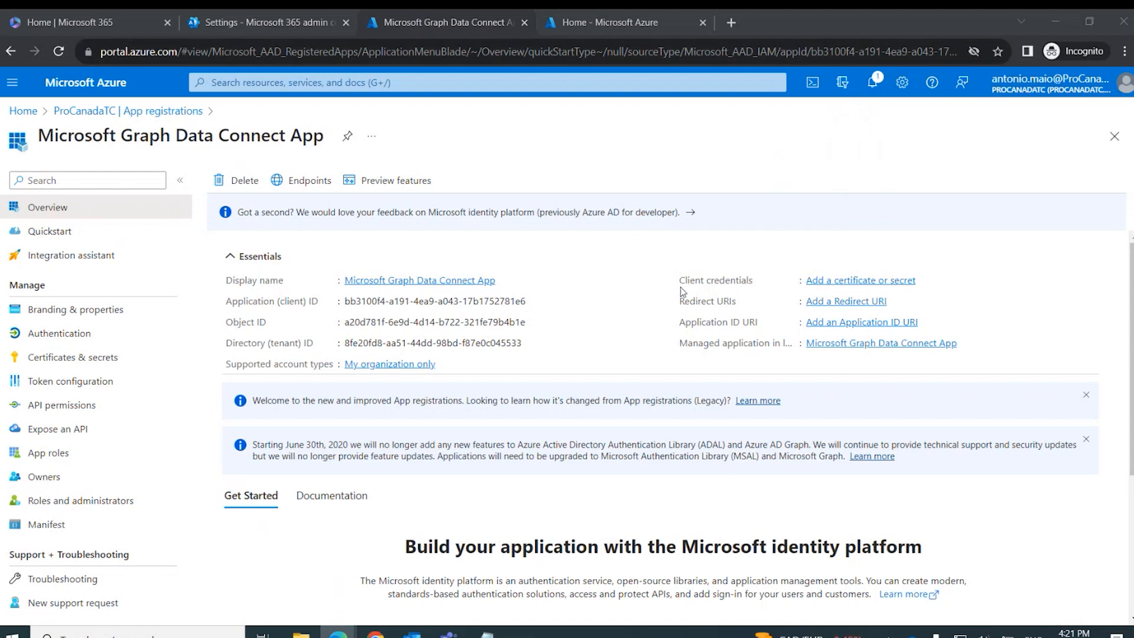
{"action": "left_click_drag", "start_coordinate": [676, 281], "coordinate": [759, 290]}
{"action": "left_click", "coordinate": [793, 296]}
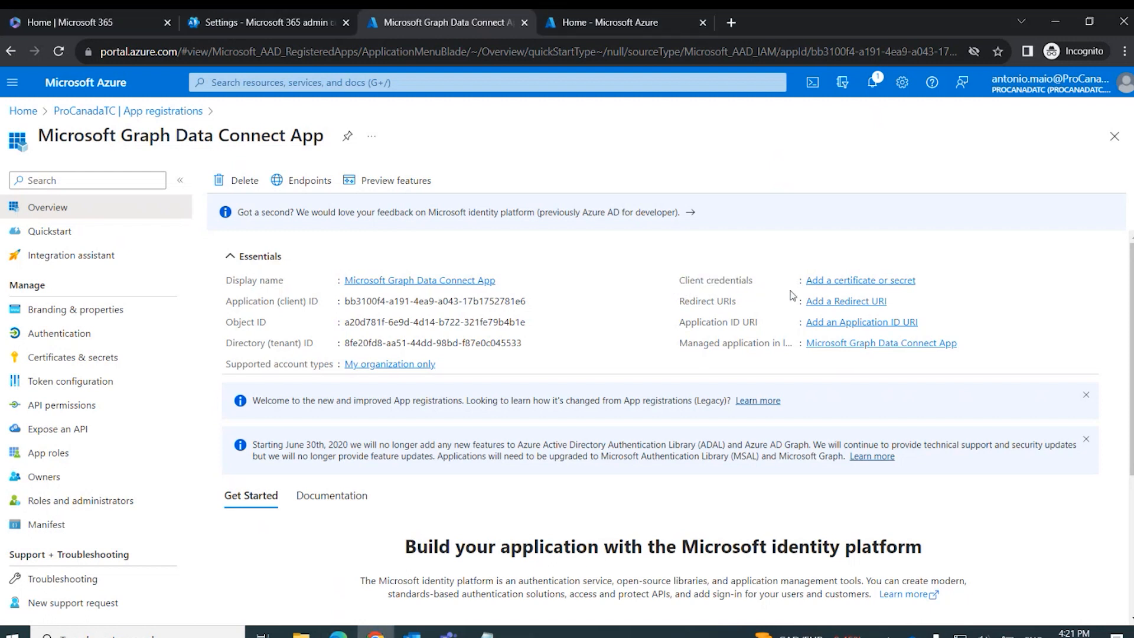
{"action": "left_click", "coordinate": [863, 286]}
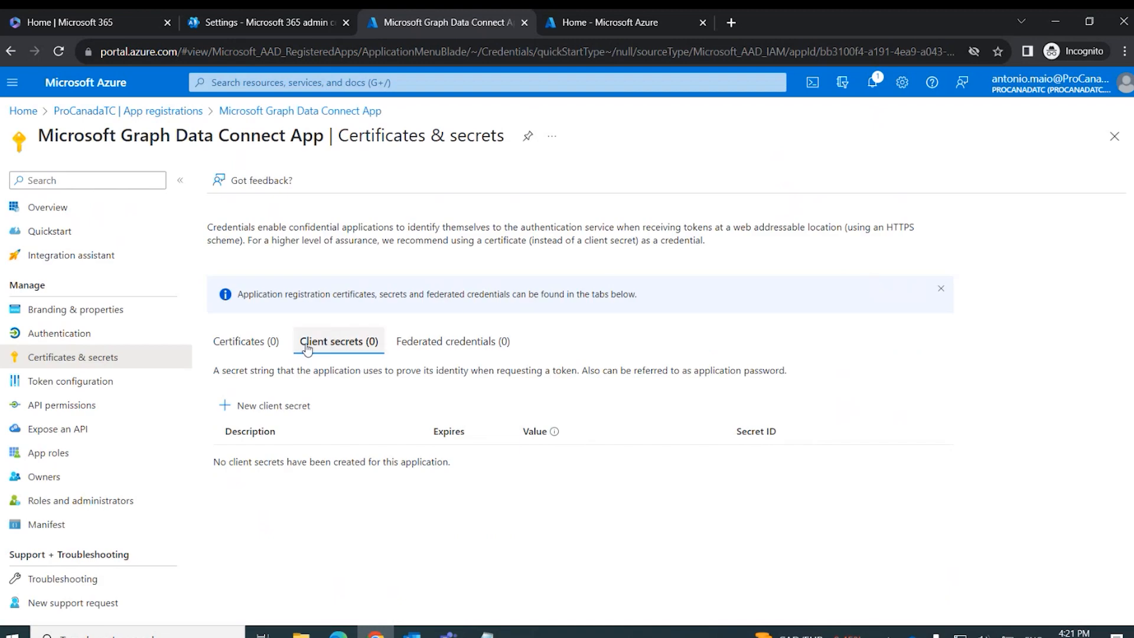
{"action": "left_click", "coordinate": [255, 407]}
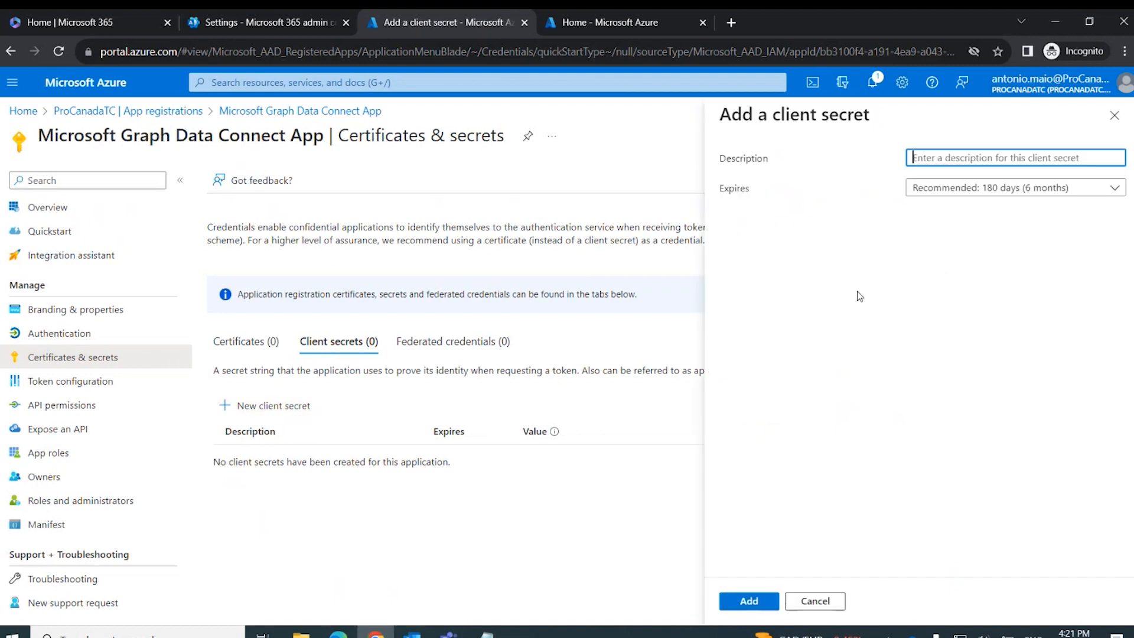
{"action": "type", "text": "MG"}
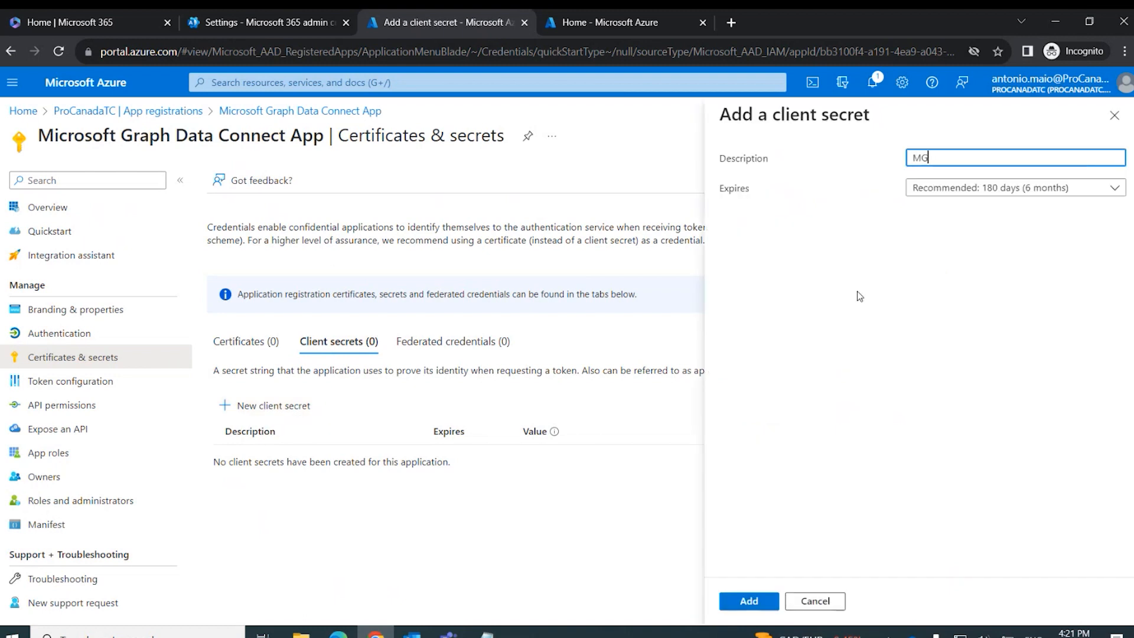
{"action": "type", "text": "DC Secret"}
{"action": "left_click", "coordinate": [951, 188]}
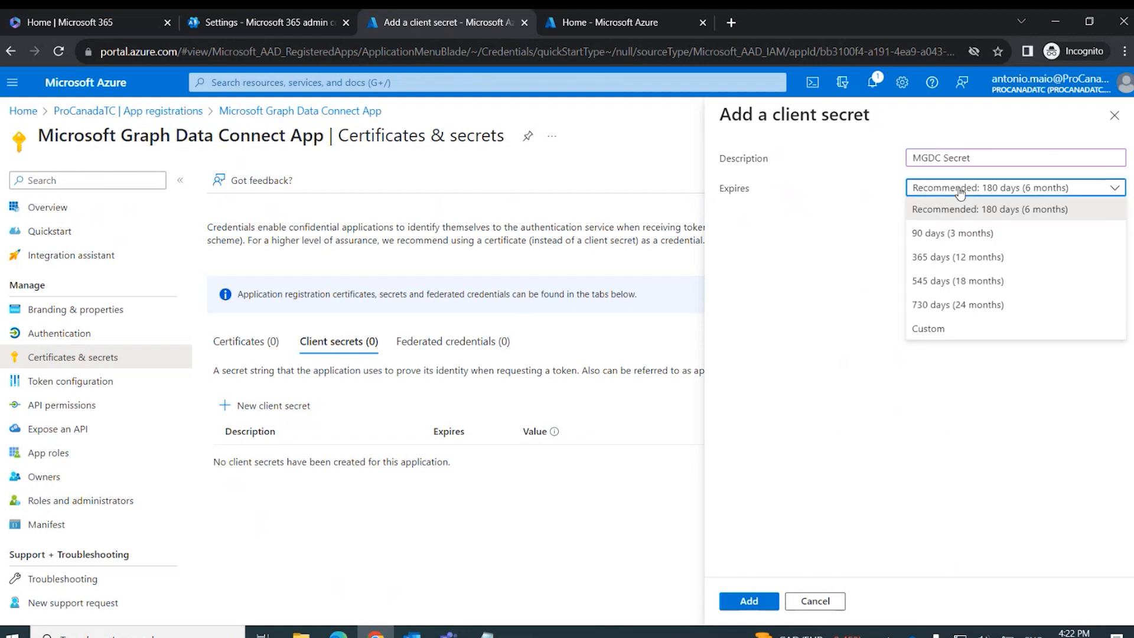
{"action": "left_click", "coordinate": [976, 258]}
{"action": "left_click", "coordinate": [744, 603]}
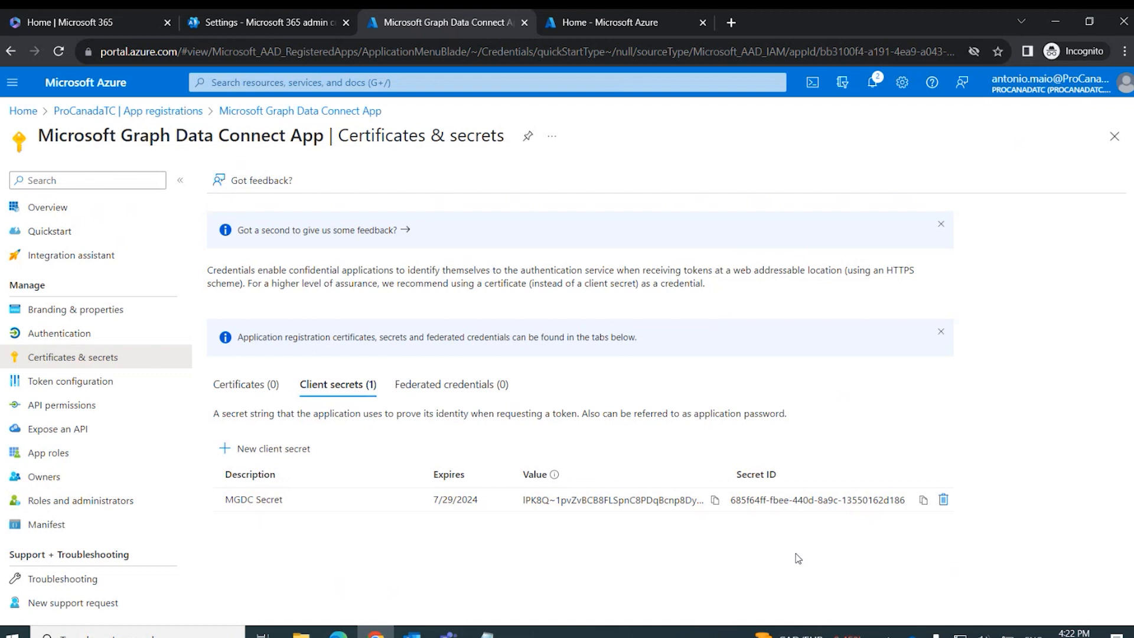
- Copy the MGDC Secret's Secret ID into notes.txt in Notepad under the heading "Client Secret:" and save the file
{"action": "left_click", "coordinate": [924, 501]}
{"action": "left_click", "coordinate": [487, 633]}
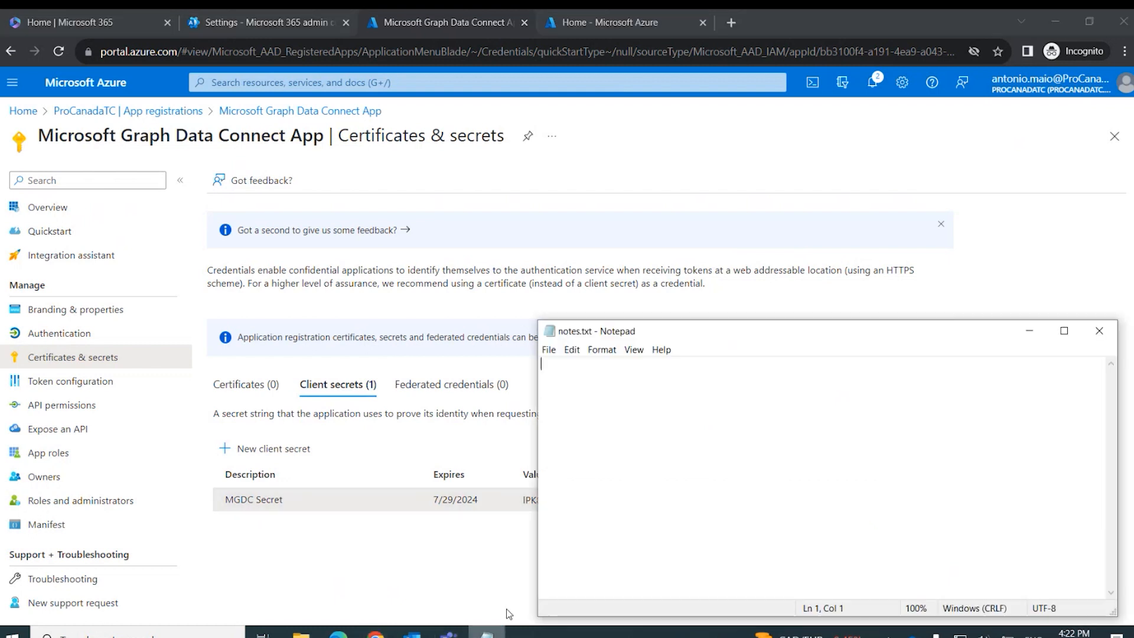
{"action": "type", "text": "Clien"}
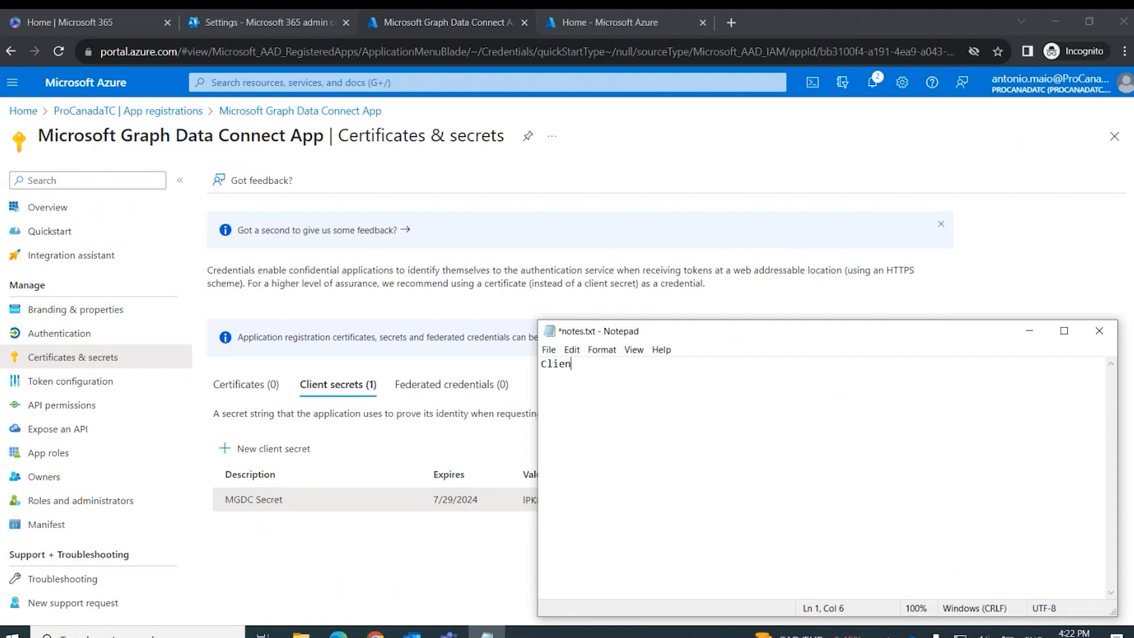
{"action": "type", "text": "t Secret:"}
{"action": "key", "text": "Return"}
{"action": "key", "text": "ctrl+v"}
{"action": "key", "text": "Return"}
{"action": "key", "text": "Return"}
{"action": "left_click", "coordinate": [549, 349]}
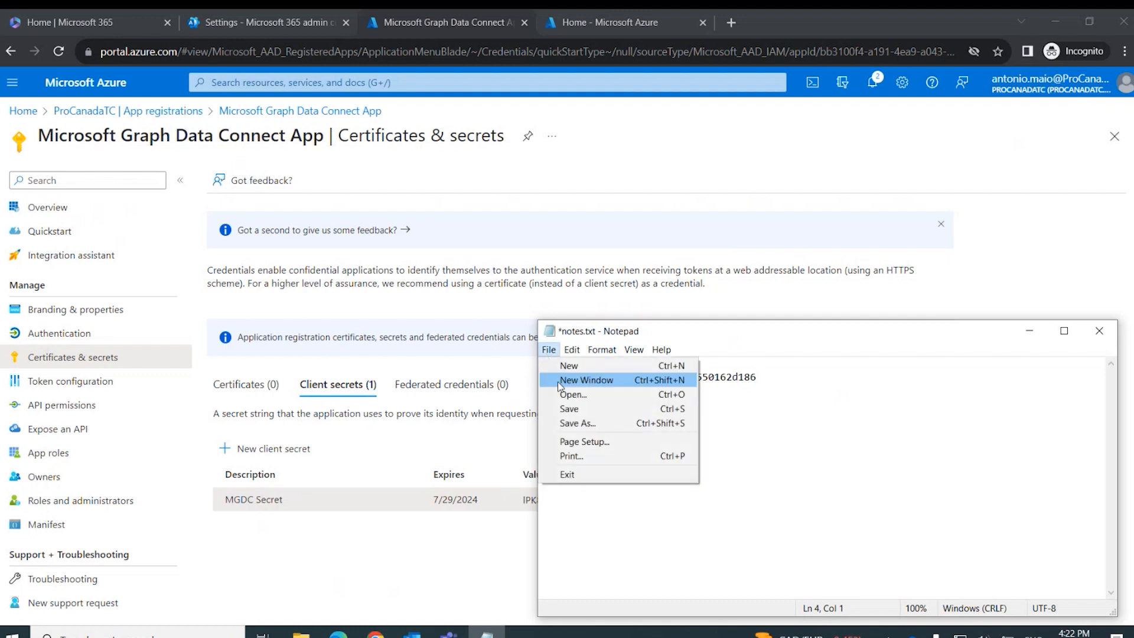
{"action": "left_click", "coordinate": [561, 407]}
{"action": "left_click", "coordinate": [1018, 203]}
- Copy the app's Application (client) ID from its overview into notes.txt under the heading "Application Client ID:" and save the file
{"action": "left_click", "coordinate": [54, 210]}
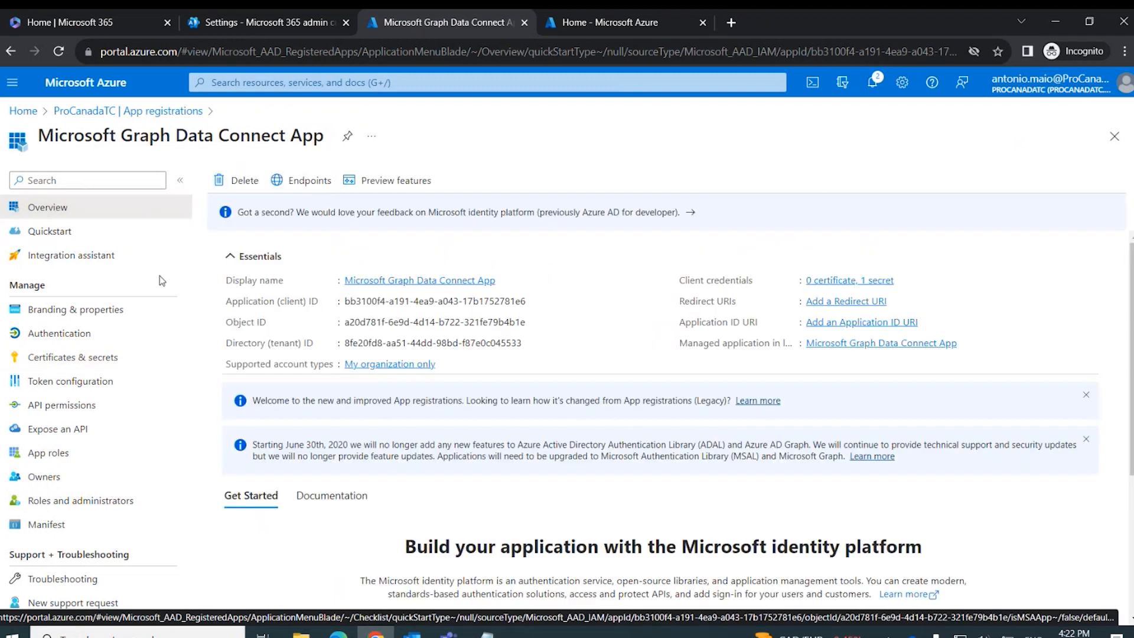
{"action": "left_click_drag", "start_coordinate": [226, 301], "coordinate": [326, 307]}
{"action": "left_click", "coordinate": [297, 306]}
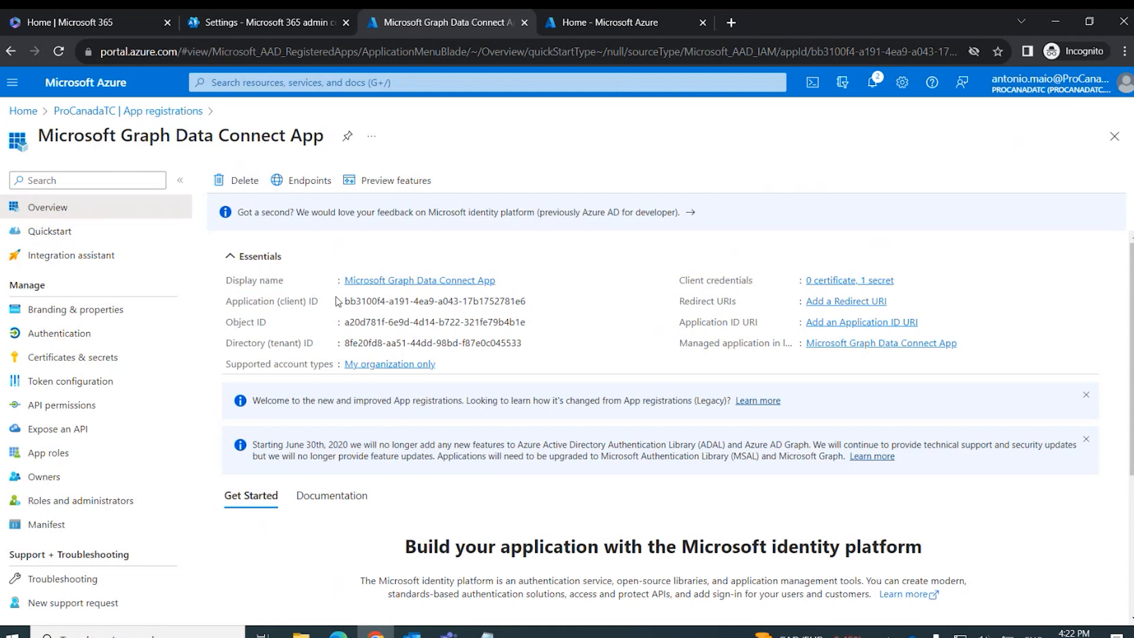
{"action": "left_click", "coordinate": [535, 303]}
{"action": "key", "text": "alt+Tab"}
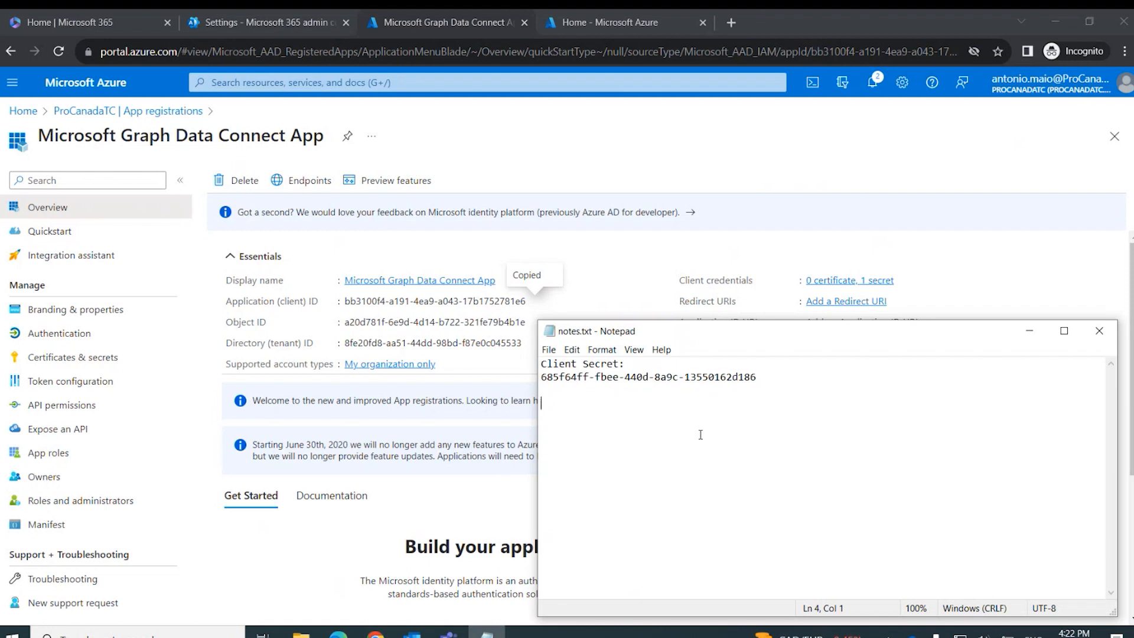
{"action": "type", "text": "Application Client ID:"}
{"action": "key", "text": "Return"}
{"action": "key", "text": "ctrl+v"}
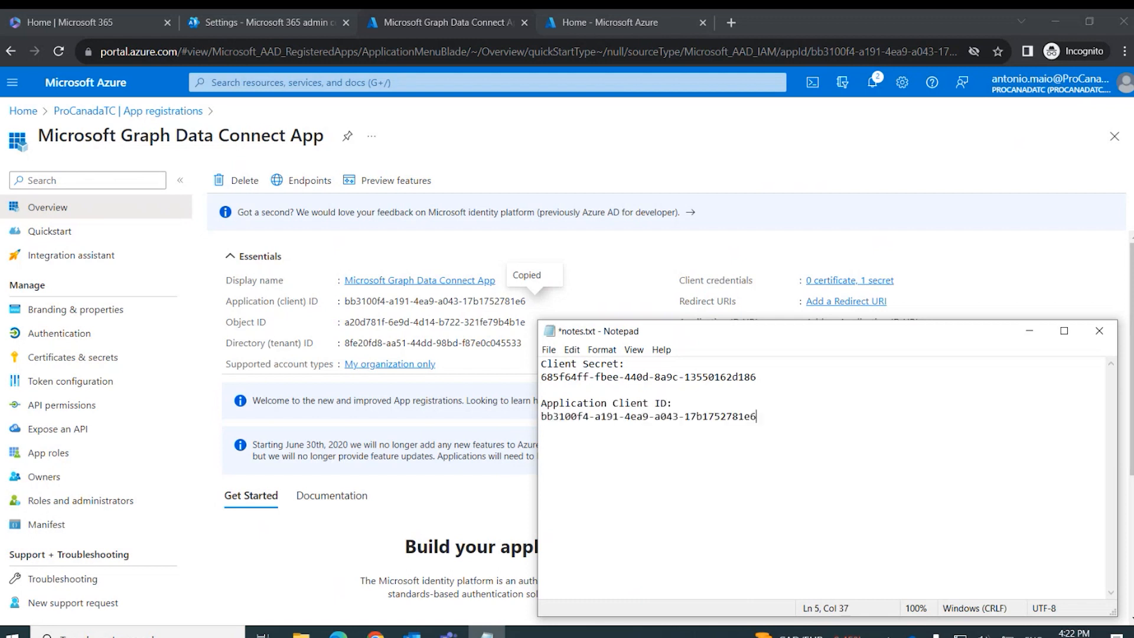
{"action": "key", "text": "ctrl+s"}
{"action": "left_click", "coordinate": [969, 187]}
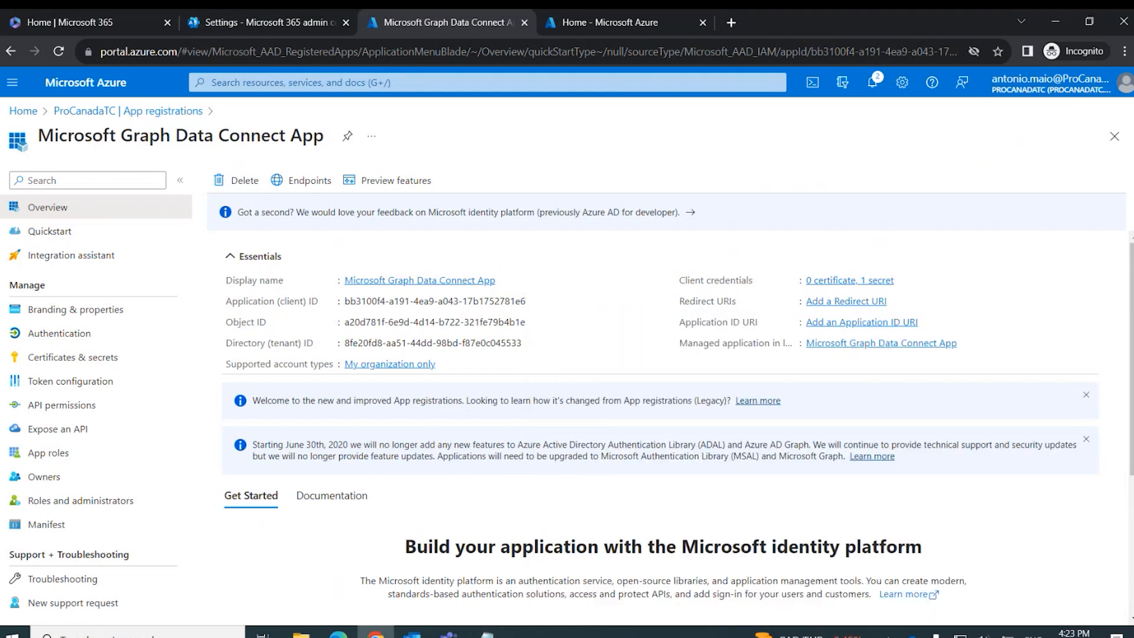
- Open the Resource groups service in the Azure portal
{"action": "key", "text": "alt+Tab"}
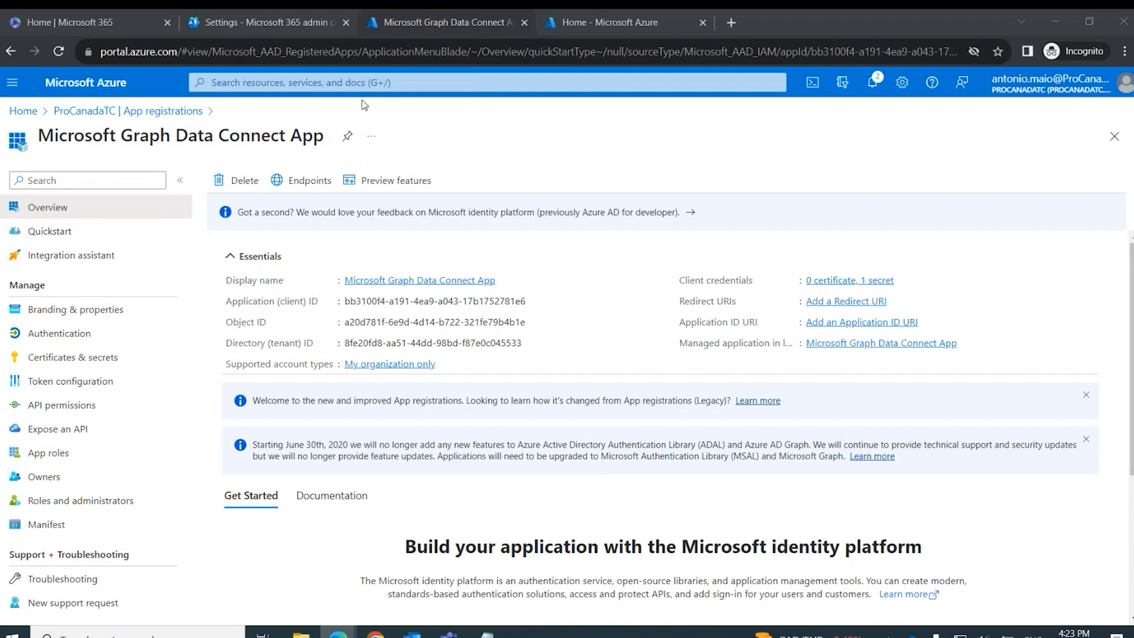
{"action": "left_click", "coordinate": [325, 87]}
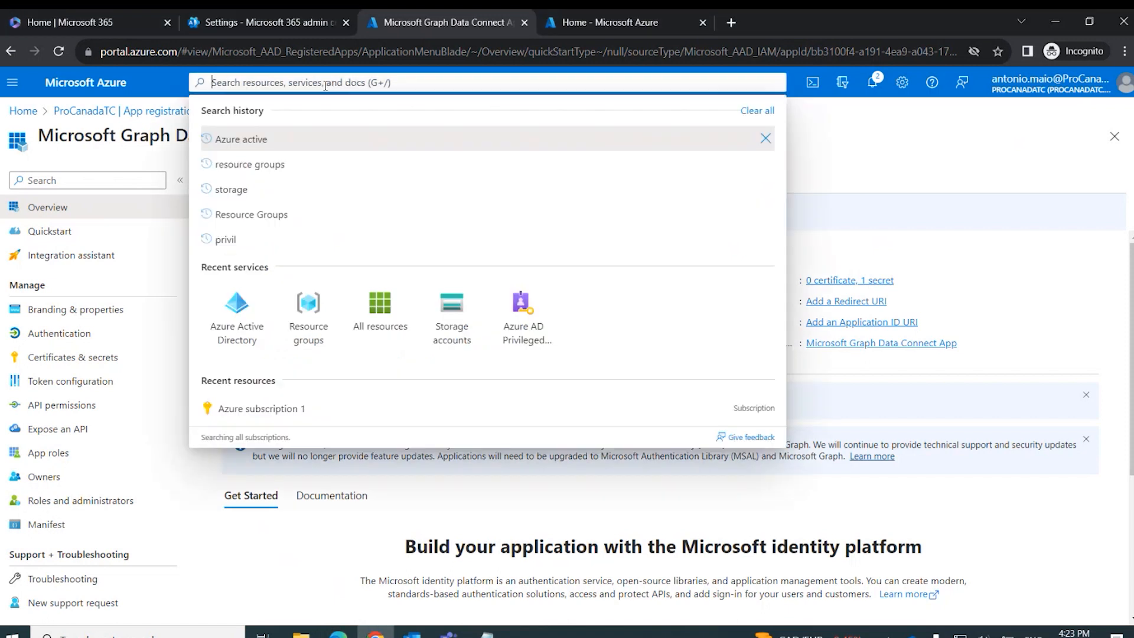
{"action": "left_click", "coordinate": [319, 312]}
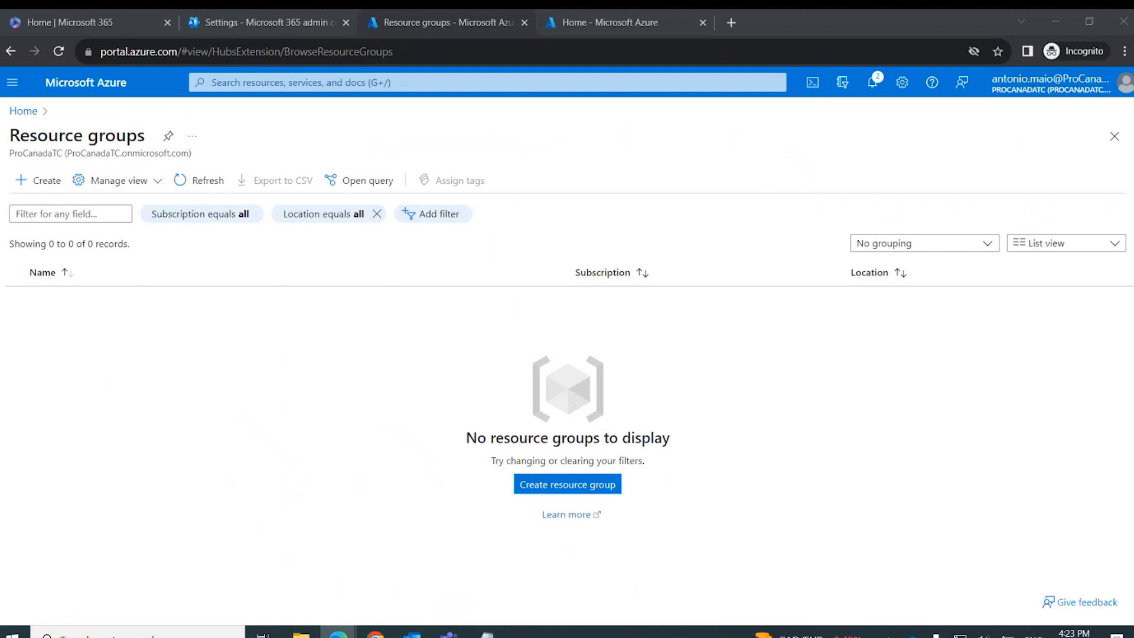
{"action": "left_click", "coordinate": [845, 506]}
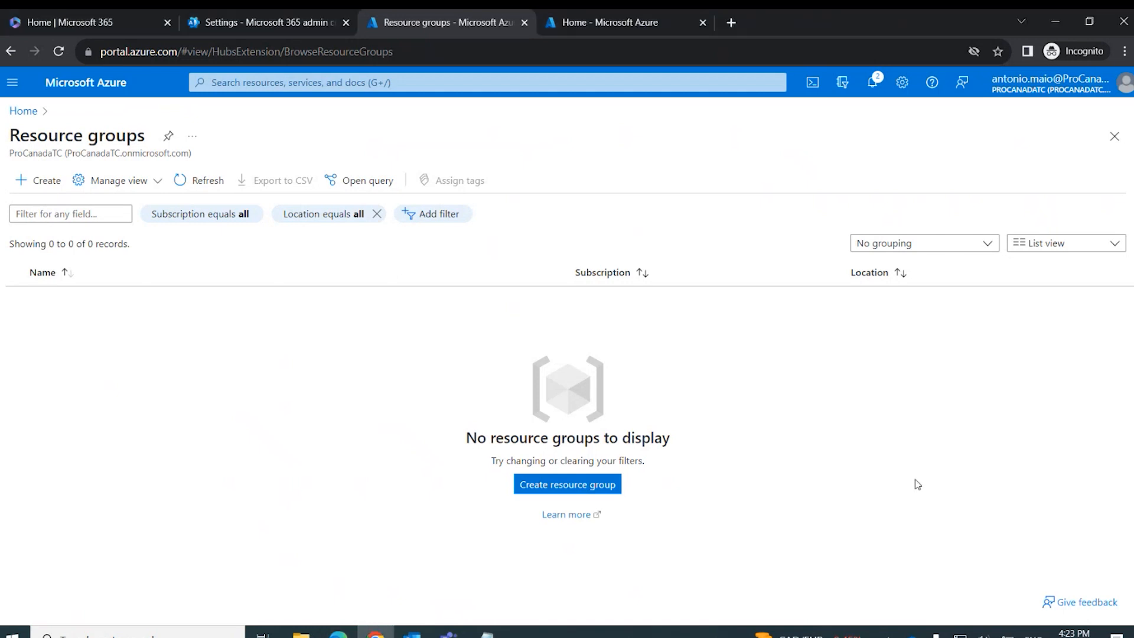
- Start a new resource group under Azure subscription 1 and name it MGDC_Resource_Group
{"action": "left_click", "coordinate": [33, 181]}
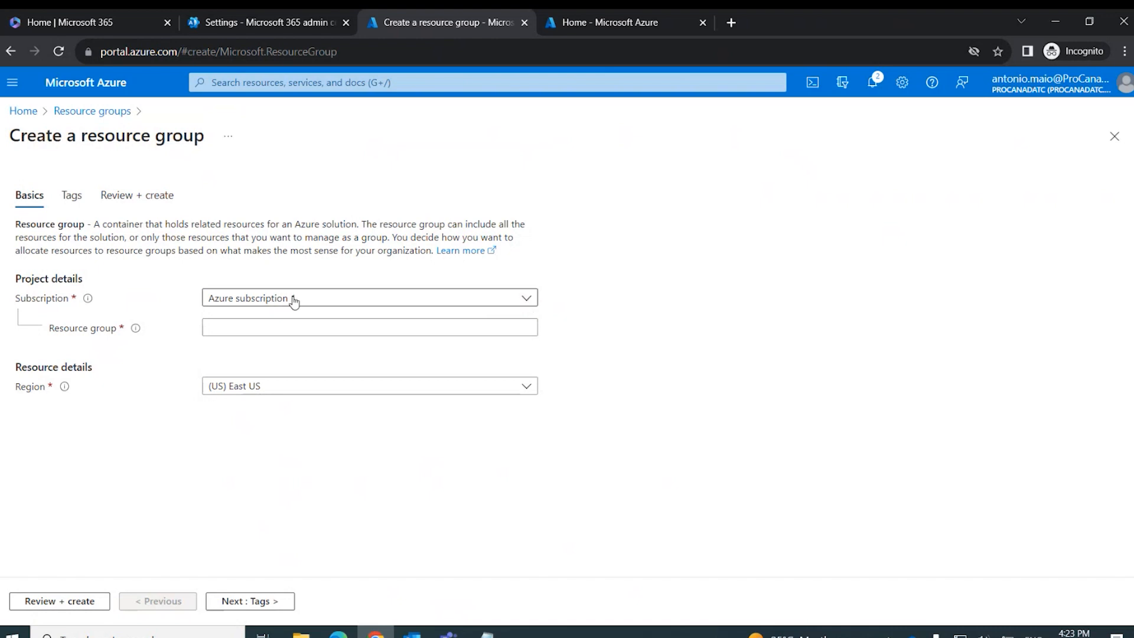
{"action": "left_click", "coordinate": [352, 327]}
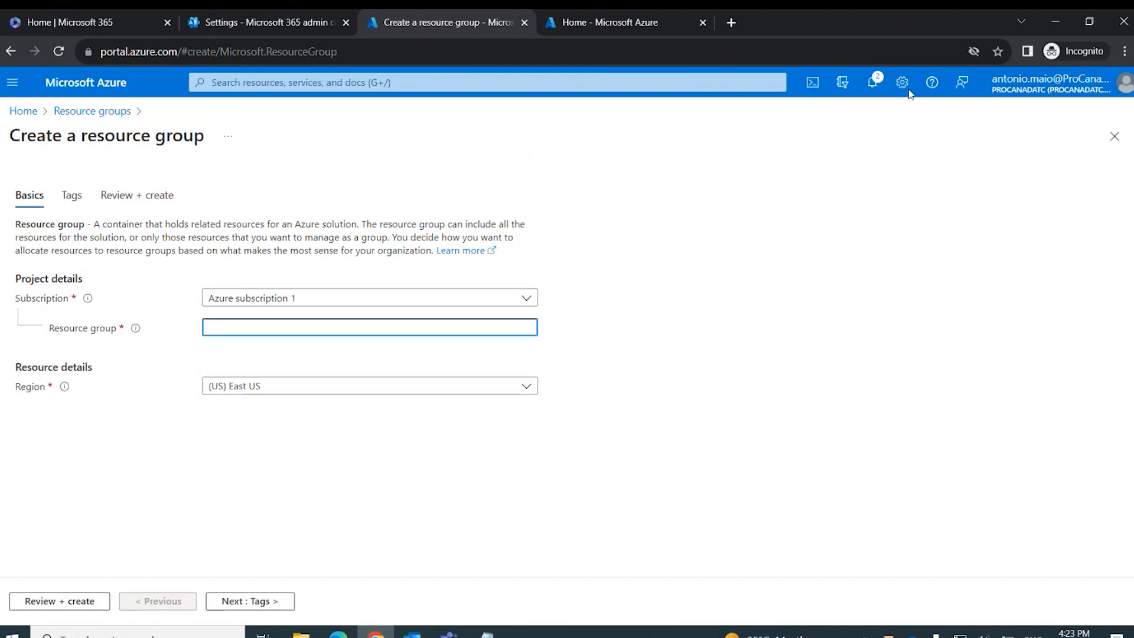
{"action": "left_click", "coordinate": [272, 326]}
{"action": "type", "text": "MG"}
{"action": "type", "text": "DC_R"}
{"action": "type", "text": "G"}
{"action": "key", "text": "BackSpace"}
{"action": "key", "text": "BackSpace"}
{"action": "type", "text": "Re"}
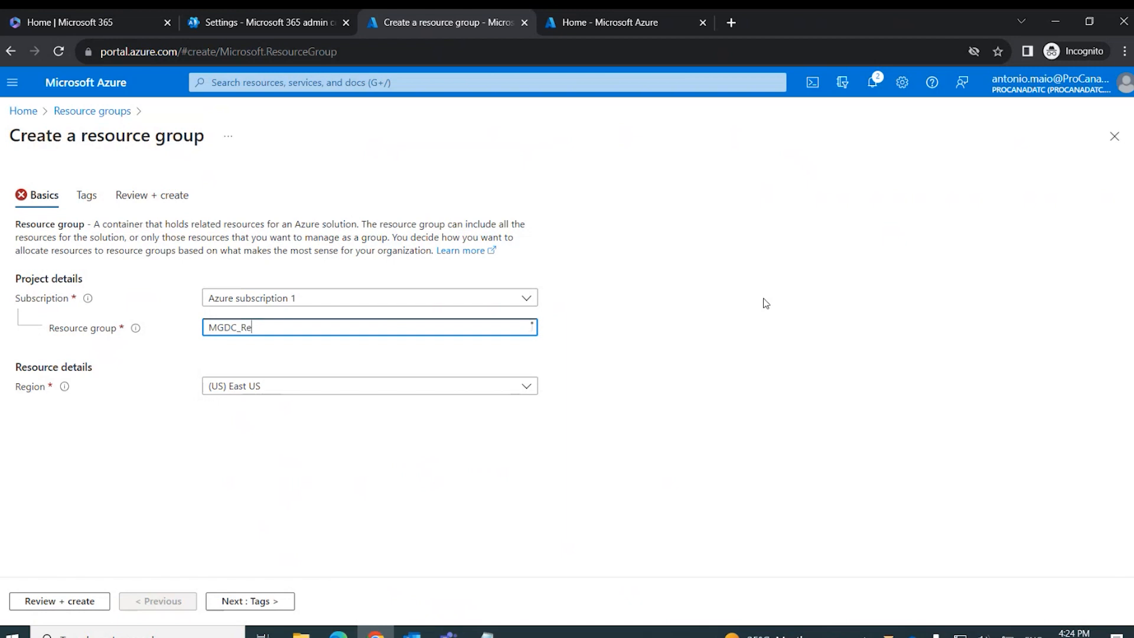
{"action": "type", "text": "source_Group"}
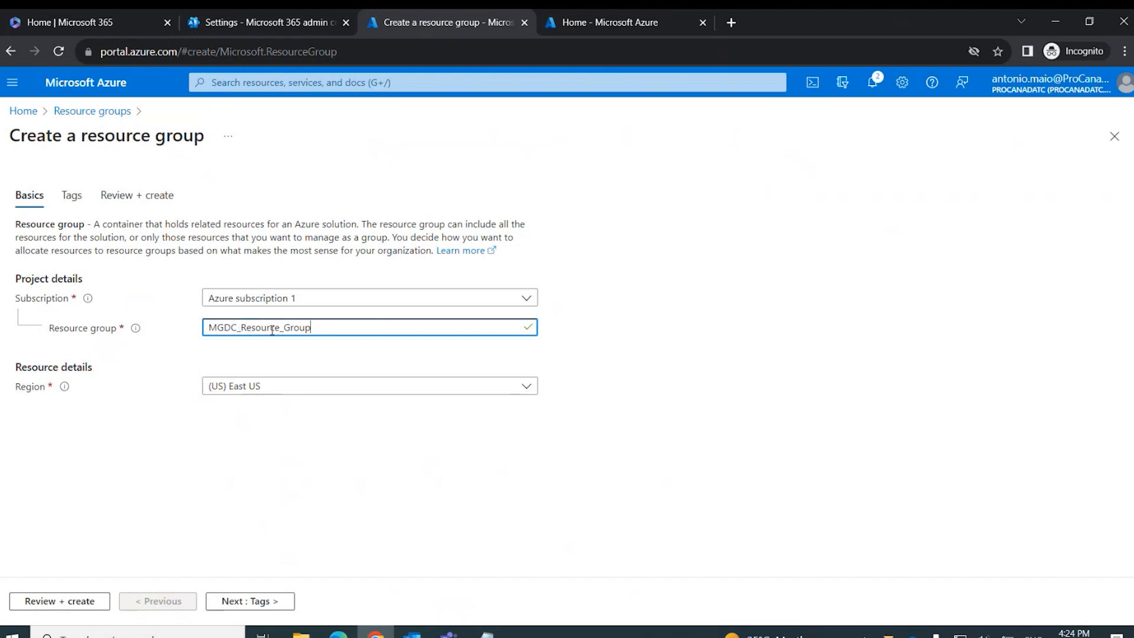
- Set the new resource group's region to (Canada) Canada Central
{"action": "left_click", "coordinate": [520, 395]}
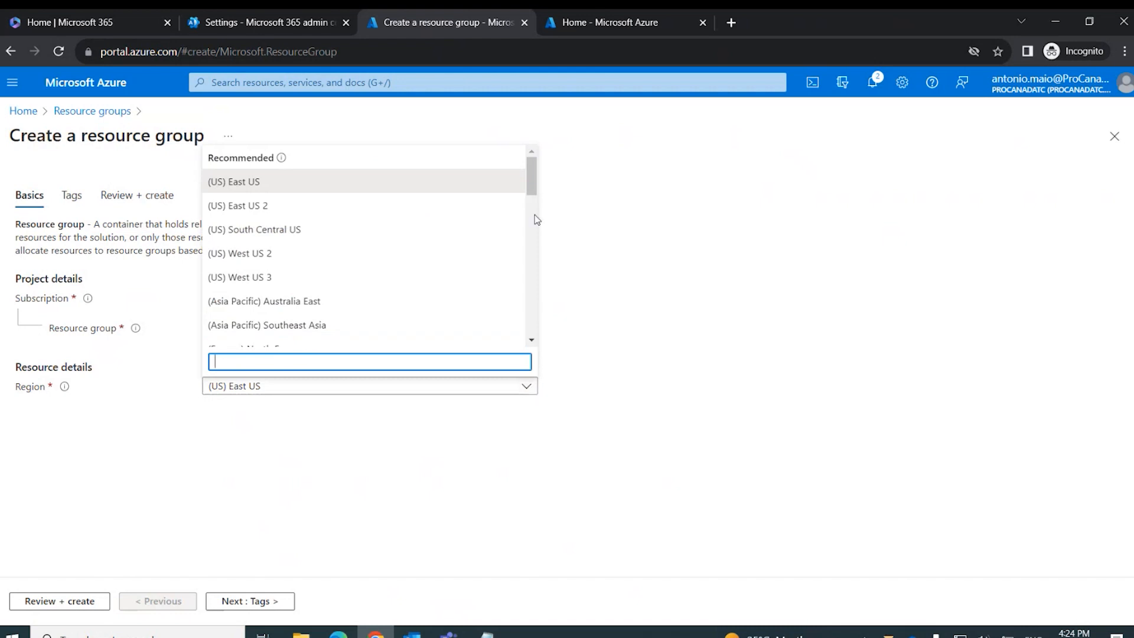
{"action": "left_click_drag", "start_coordinate": [534, 190], "coordinate": [534, 254]}
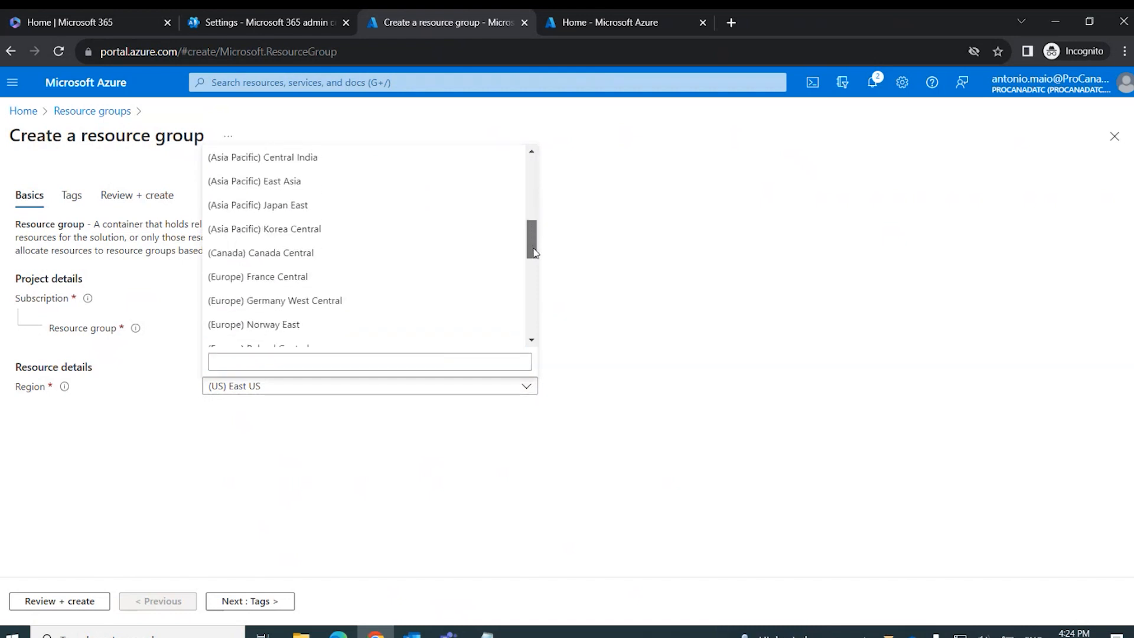
{"action": "left_click", "coordinate": [264, 254]}
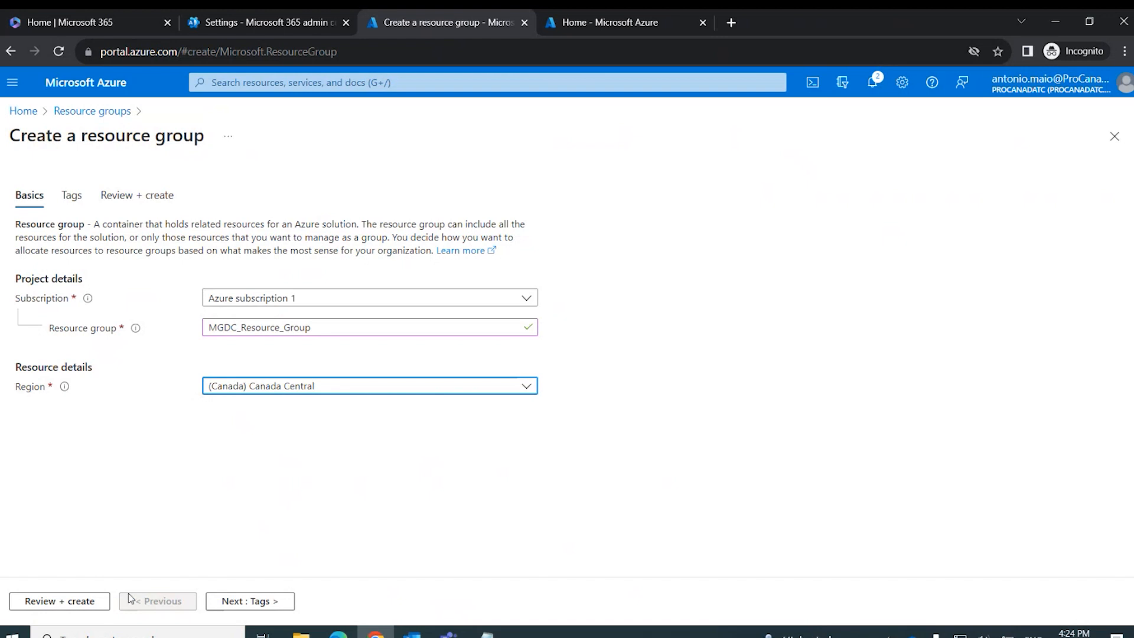
- Review the settings of the new MGDC_Resource_Group and create the resource group
{"action": "left_click", "coordinate": [76, 604]}
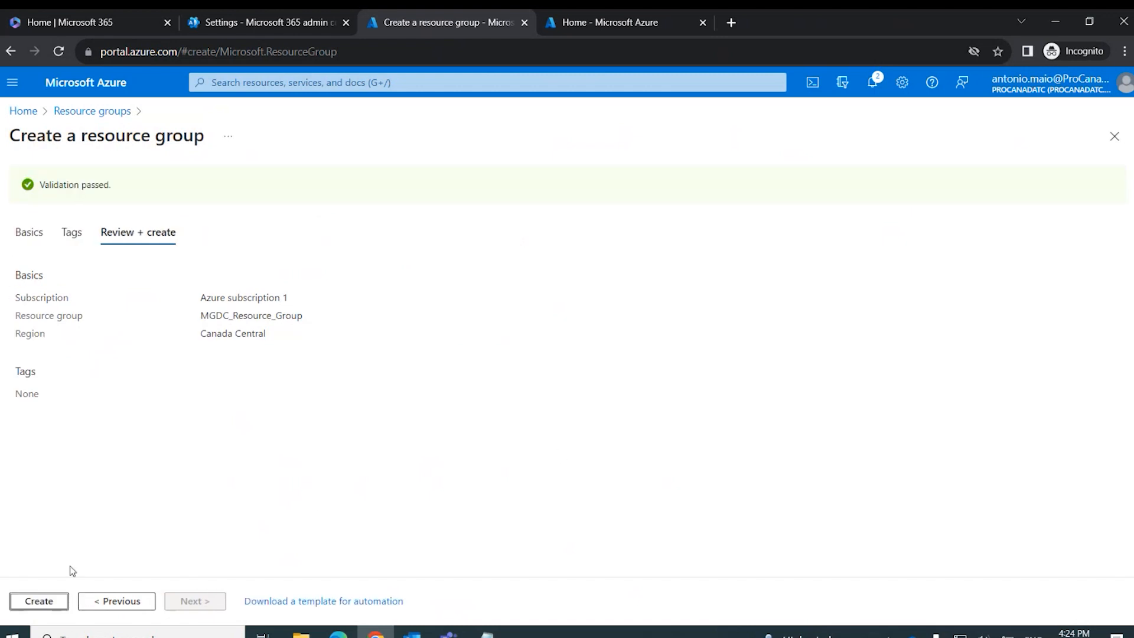
{"action": "left_click", "coordinate": [42, 601]}
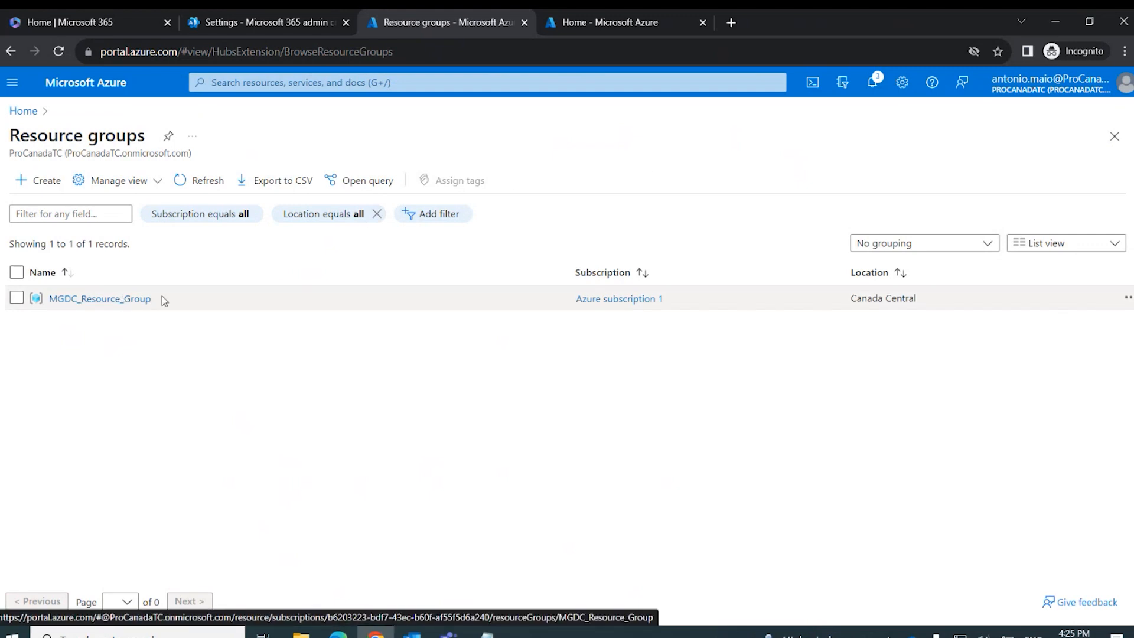
- Open the Storage accounts service and start a new storage account under Azure subscription 1 in MGDC_Resource_Group
{"action": "left_click", "coordinate": [312, 83]}
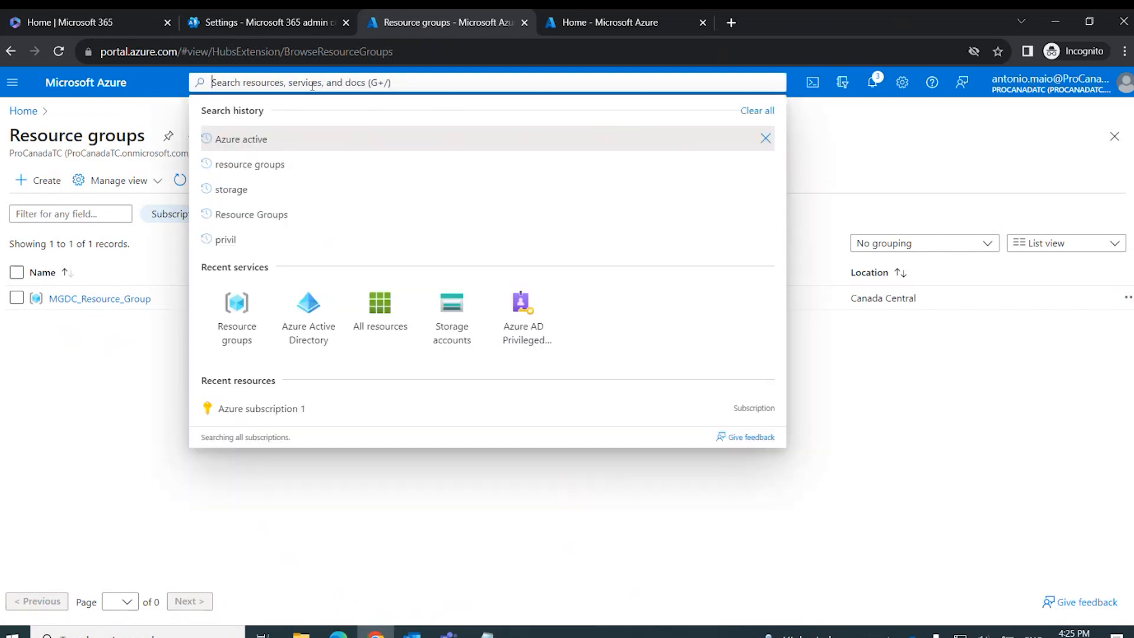
{"action": "left_click", "coordinate": [451, 315]}
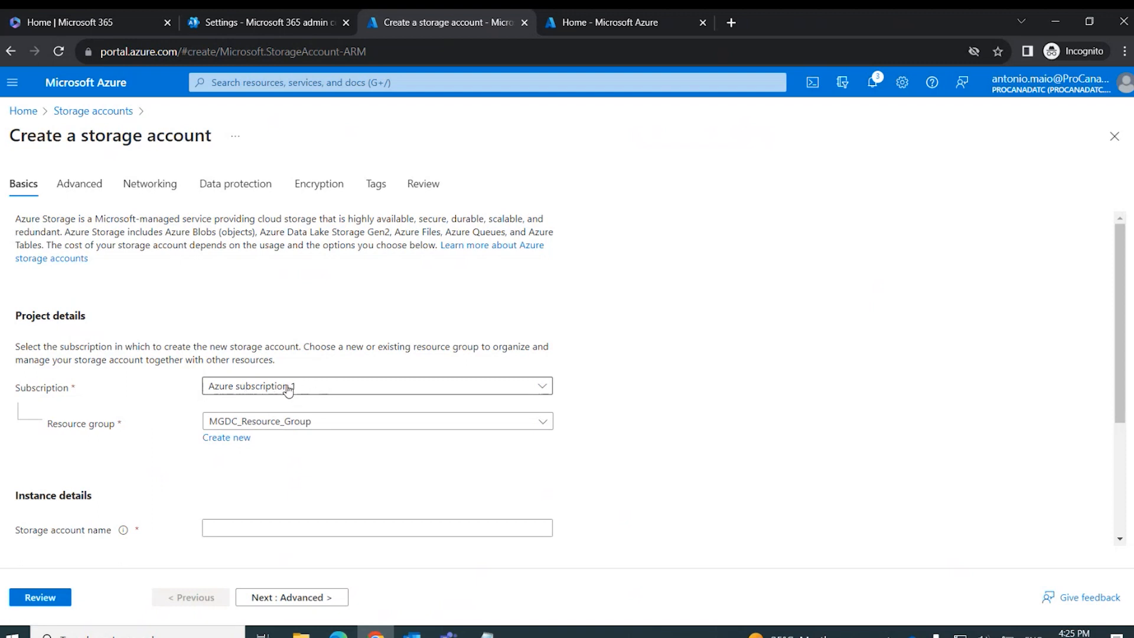
{"action": "left_click", "coordinate": [543, 389]}
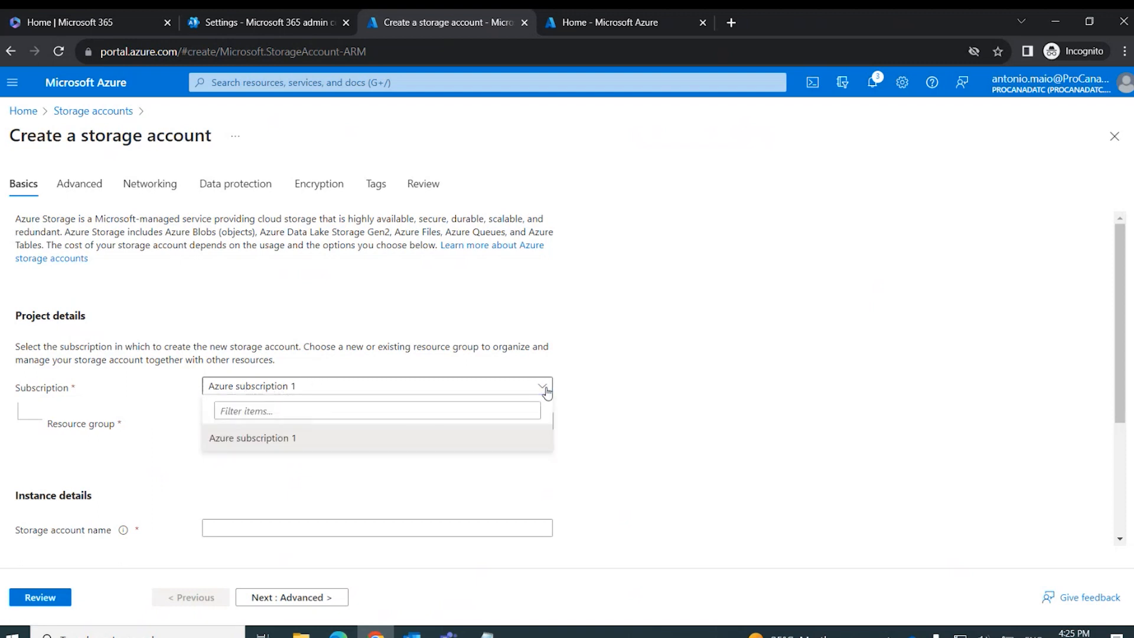
{"action": "left_click", "coordinate": [546, 392]}
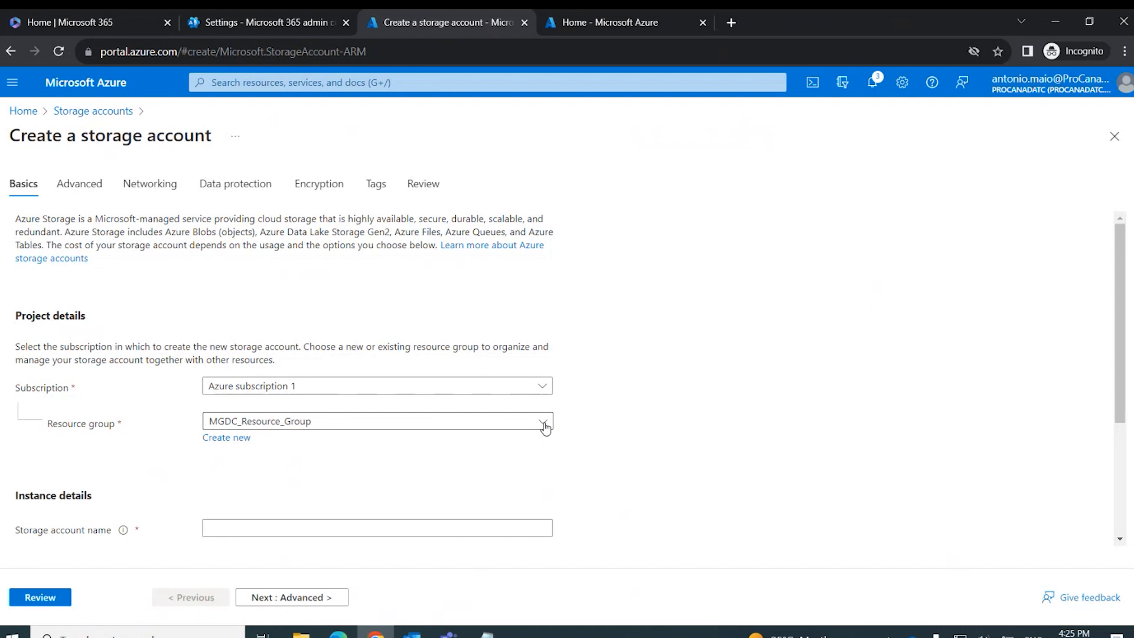
{"action": "key", "text": "alt+Tab"}
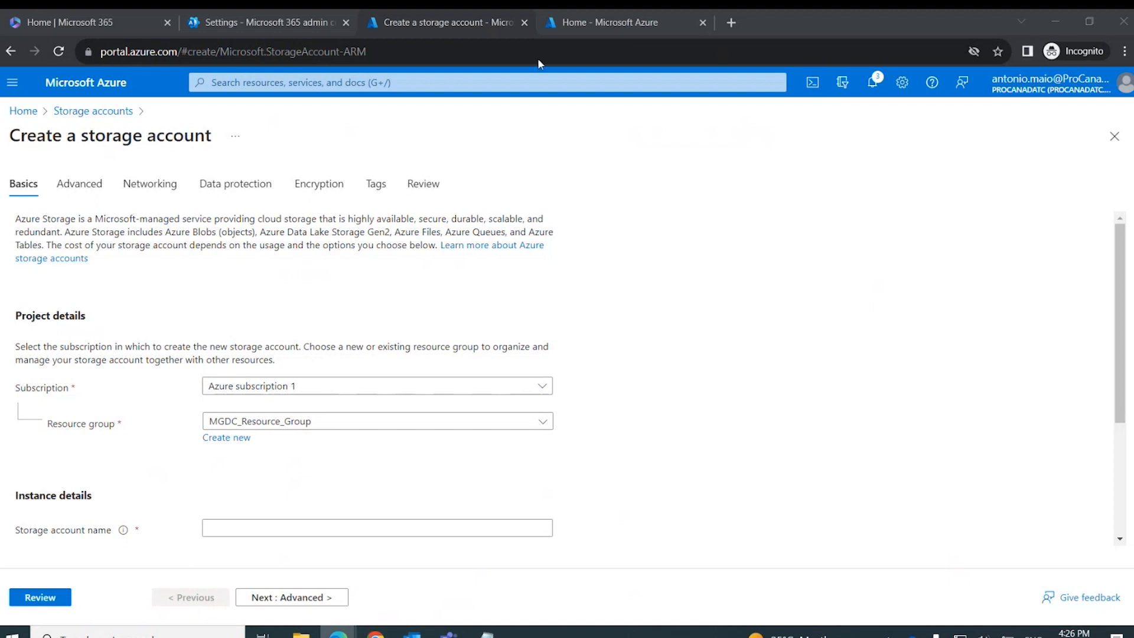
- Name the storage account mgdcstorage and check its region, performance and redundancy settings
{"action": "left_click", "coordinate": [321, 527]}
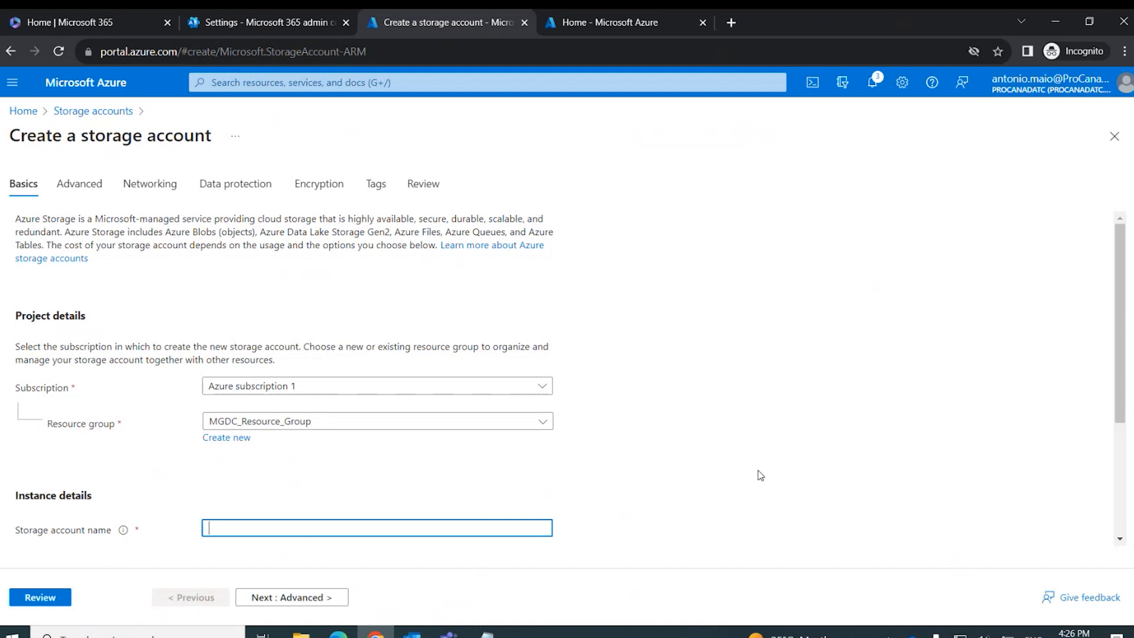
{"action": "type", "text": "mgdcstorage"}
{"action": "key", "text": "BackSpace"}
{"action": "key", "text": "BackSpace"}
{"action": "key", "text": "BackSpace"}
{"action": "key", "text": "BackSpace"}
{"action": "key", "text": "BackSpace"}
{"action": "type", "text": "orage"}
{"action": "left_click", "coordinate": [746, 465]}
{"action": "scroll", "coordinate": [738, 437], "scroll_direction": "down", "scroll_amount": 1}
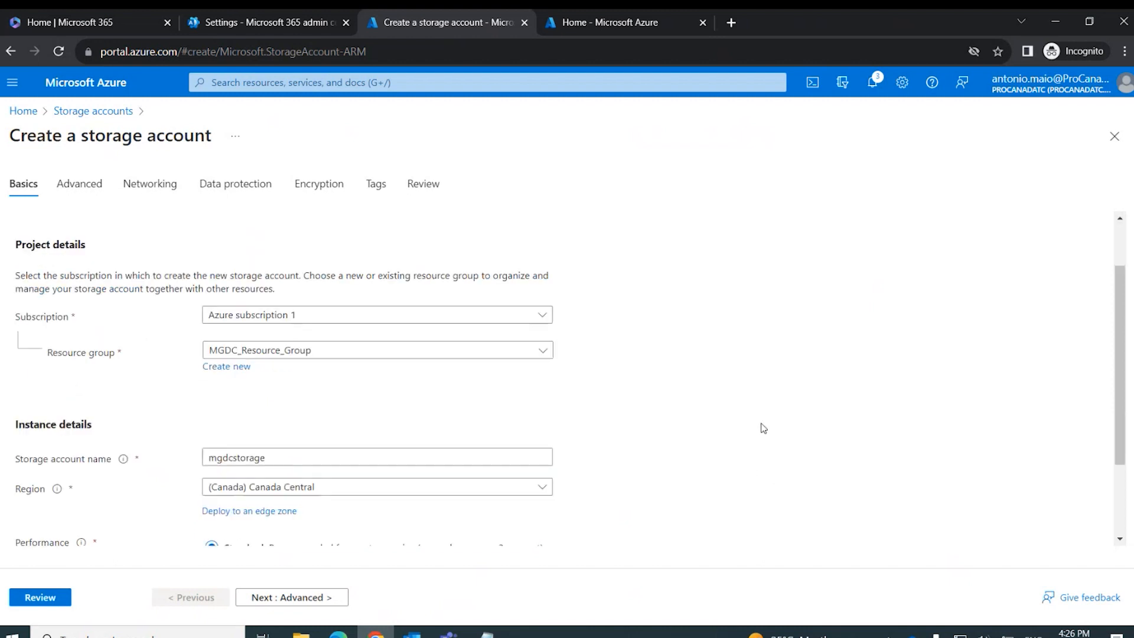
{"action": "scroll", "coordinate": [746, 418], "scroll_direction": "down", "scroll_amount": 1}
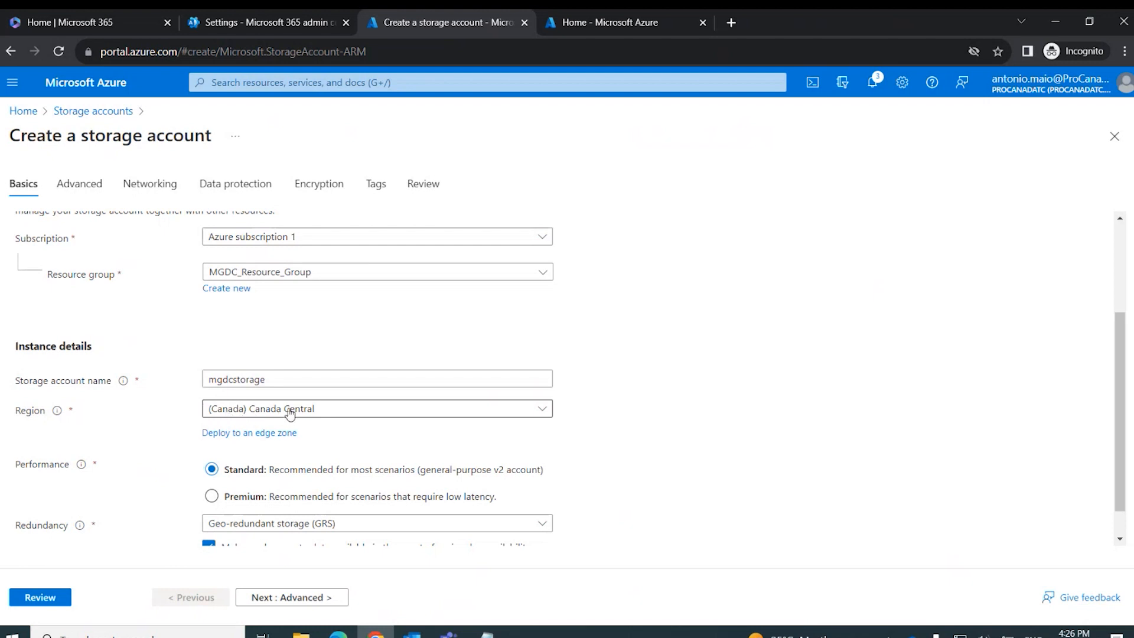
{"action": "scroll", "coordinate": [1121, 410], "scroll_direction": "down", "scroll_amount": 1}
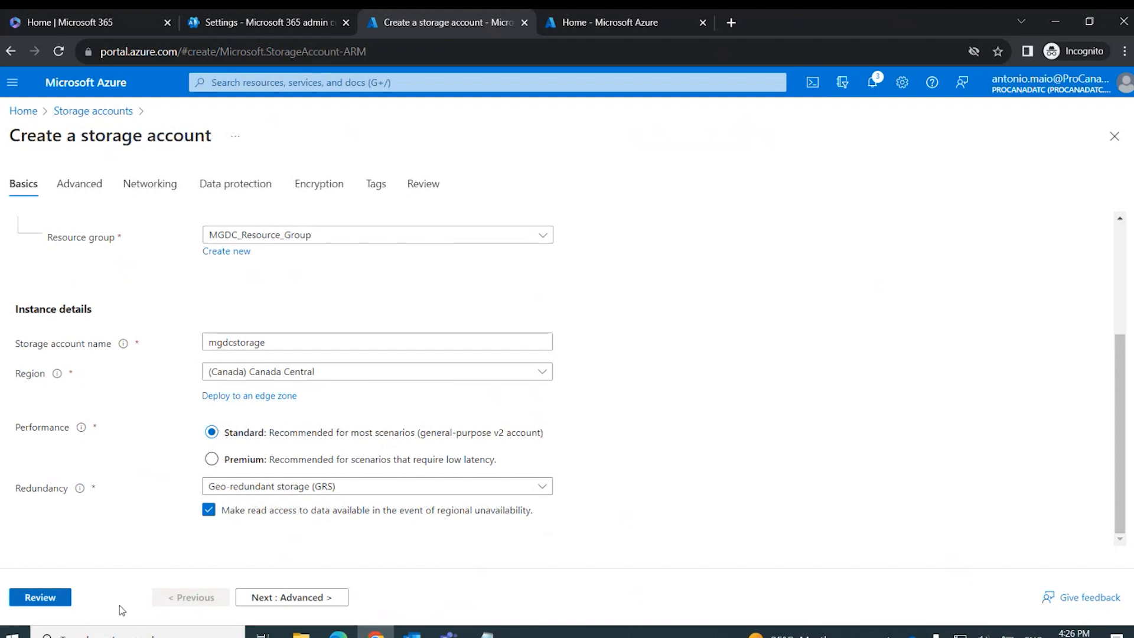
- Enable the hierarchical namespace for the mgdcstorage account and submit its configuration for review
{"action": "left_click", "coordinate": [314, 599]}
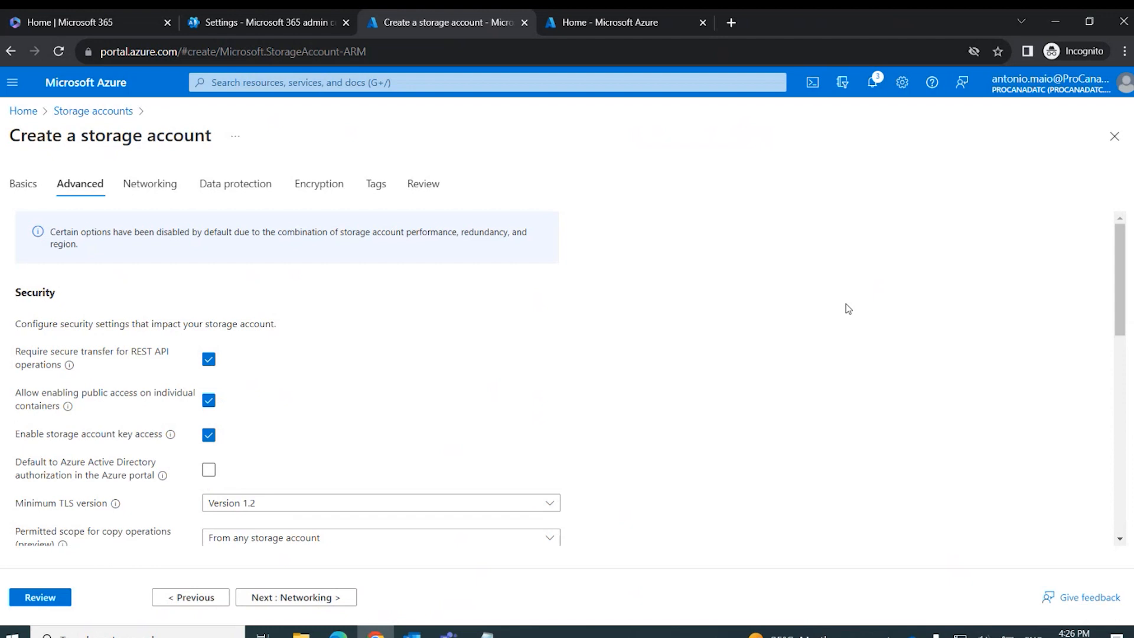
{"action": "scroll", "coordinate": [850, 305], "scroll_direction": "down", "scroll_amount": 5}
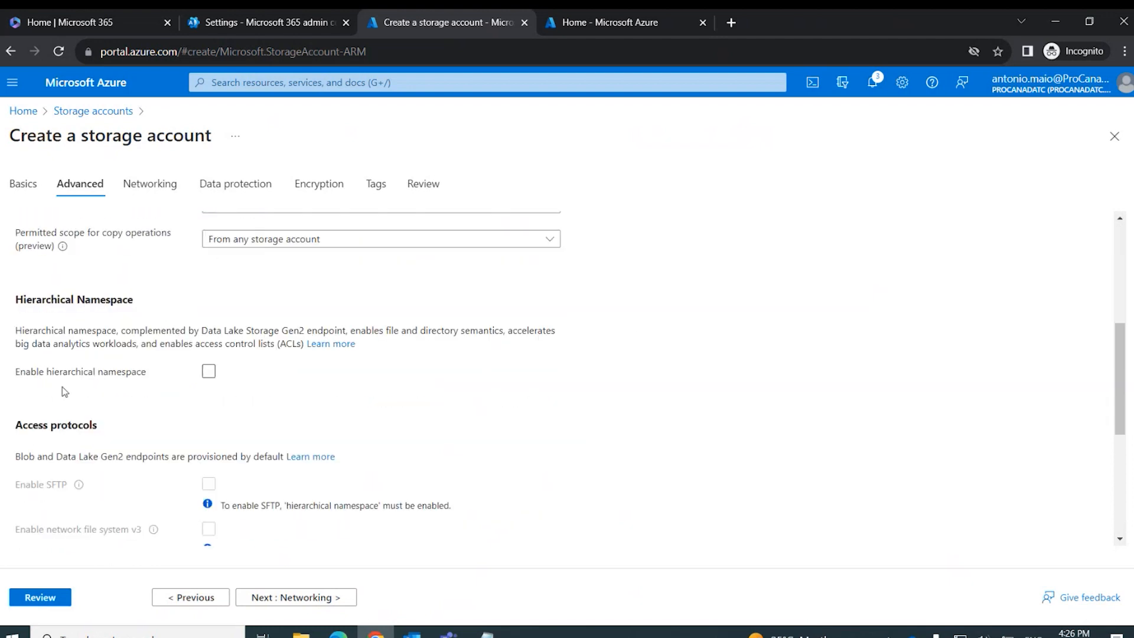
{"action": "left_click", "coordinate": [209, 372]}
{"action": "left_click", "coordinate": [209, 372]}
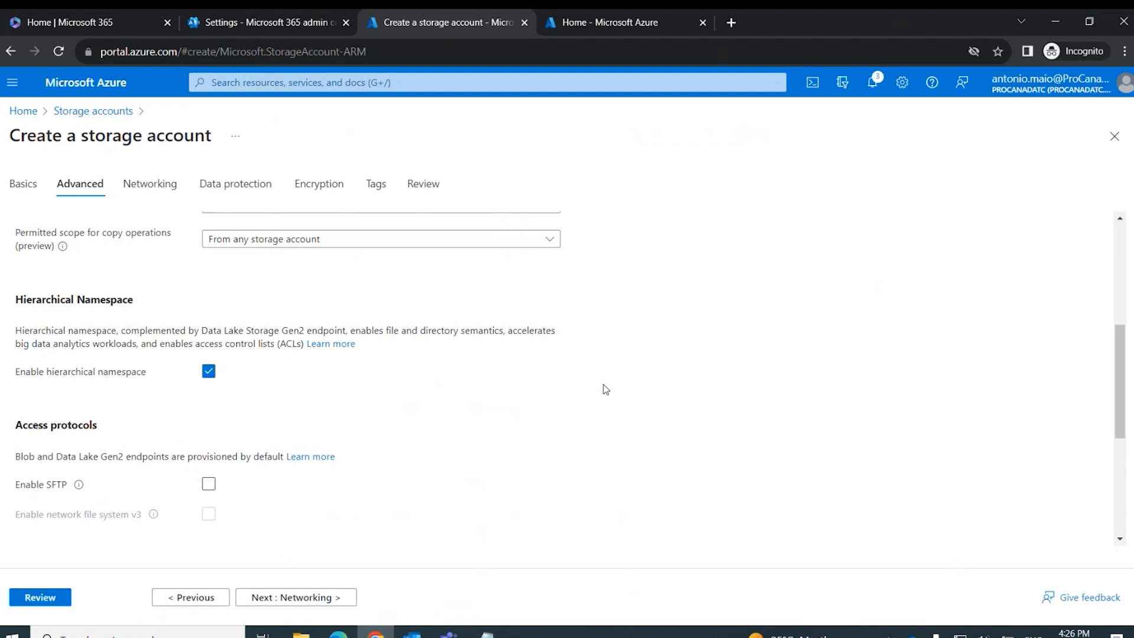
{"action": "left_click", "coordinate": [33, 599]}
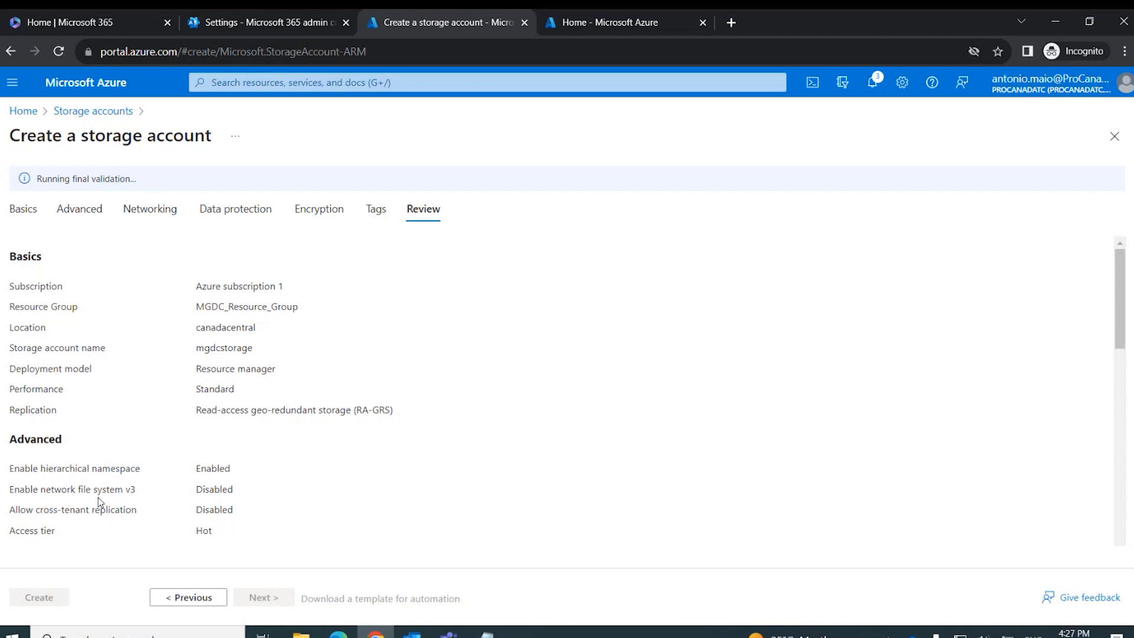
- Examine the configuration summary and the validation error details for the mgdcstorage account
{"action": "scroll", "coordinate": [98, 496], "scroll_direction": "down", "scroll_amount": 3}
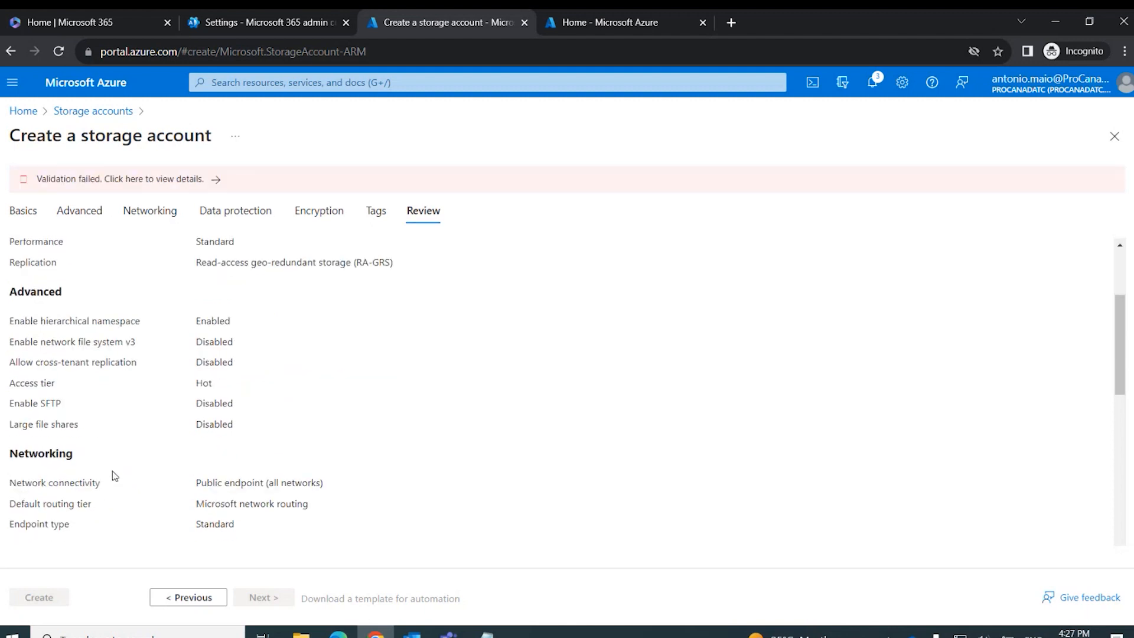
{"action": "scroll", "coordinate": [118, 466], "scroll_direction": "up", "scroll_amount": 3}
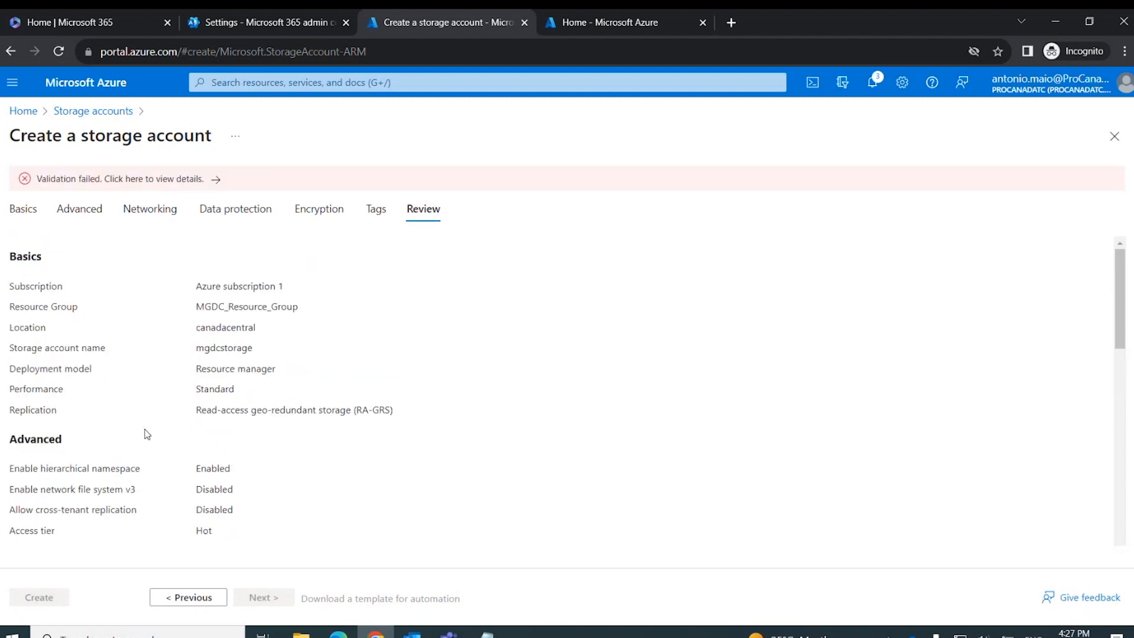
{"action": "left_click", "coordinate": [214, 181]}
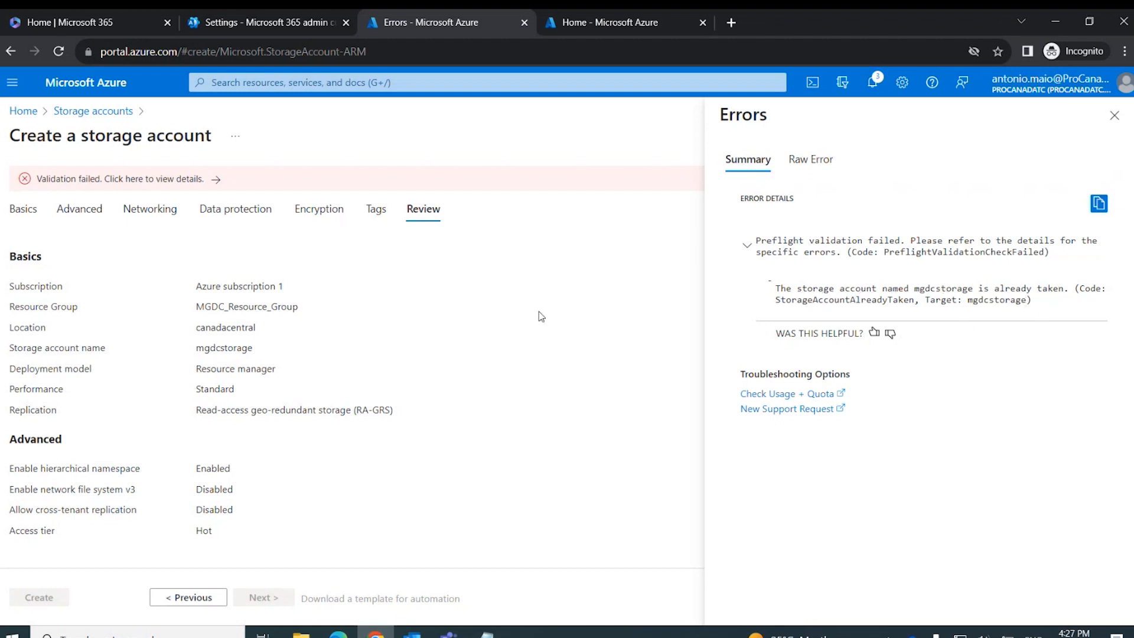
{"action": "left_click", "coordinate": [1115, 115]}
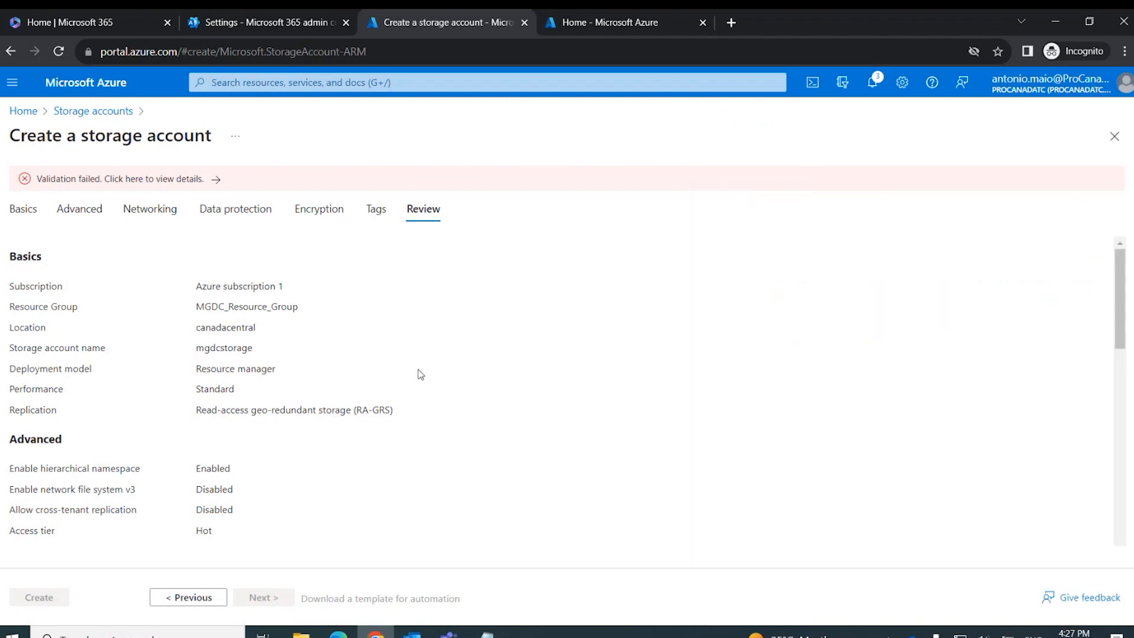
- Abandon the current draft, start a new storage account in MGDC_Resource_Group and try the name mgdcstorage2
{"action": "left_click", "coordinate": [92, 111]}
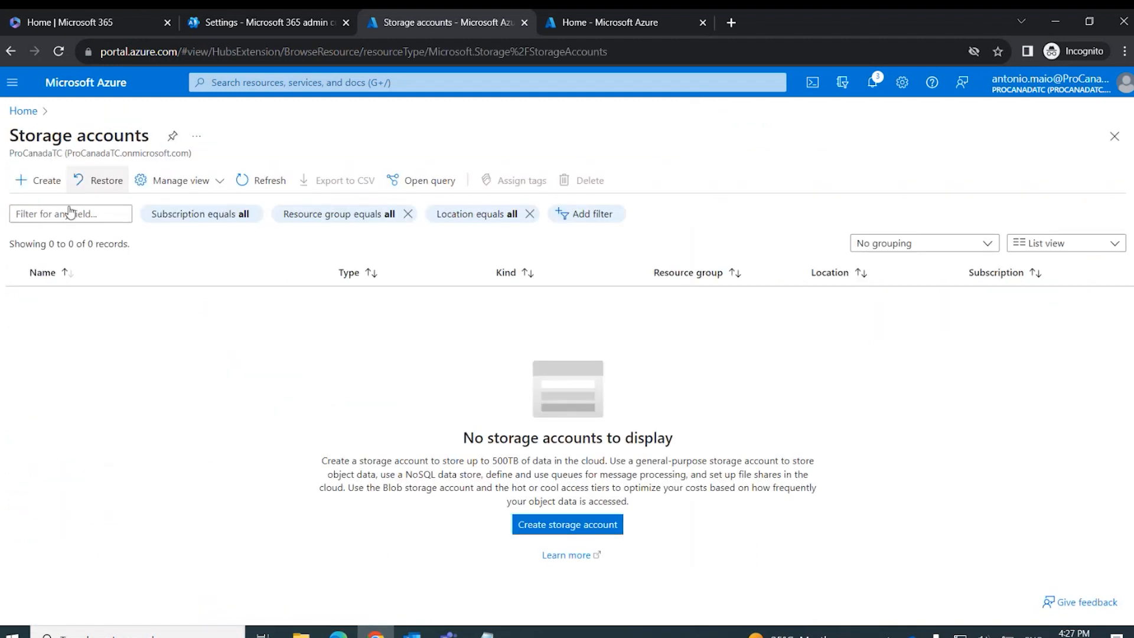
{"action": "left_click", "coordinate": [38, 180]}
{"action": "left_click", "coordinate": [256, 527]}
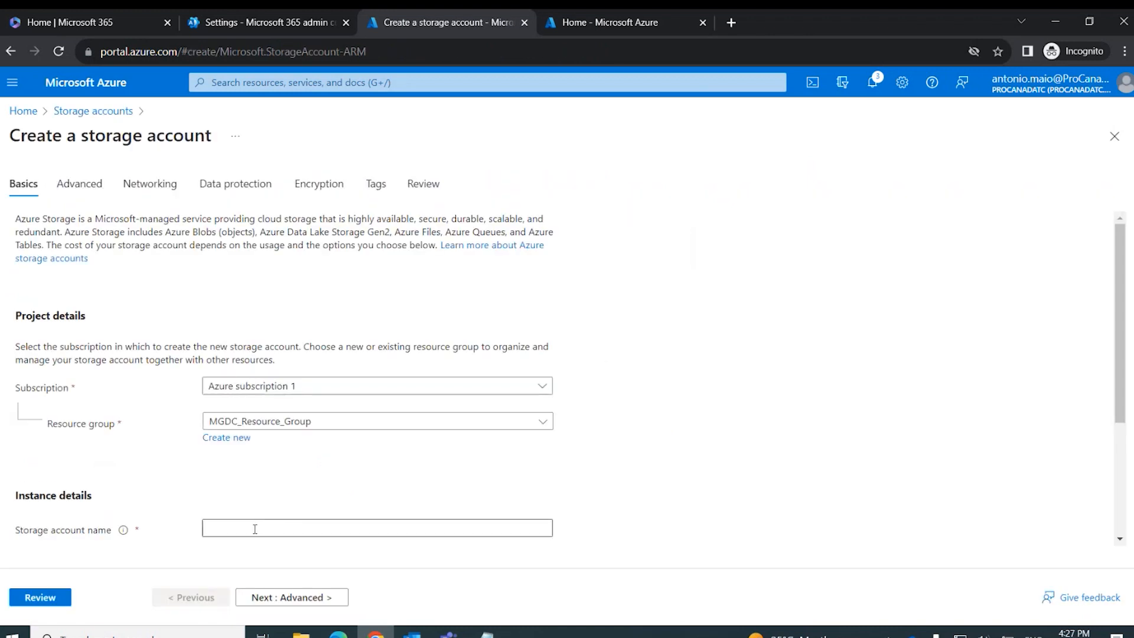
{"action": "type", "text": "mgd"}
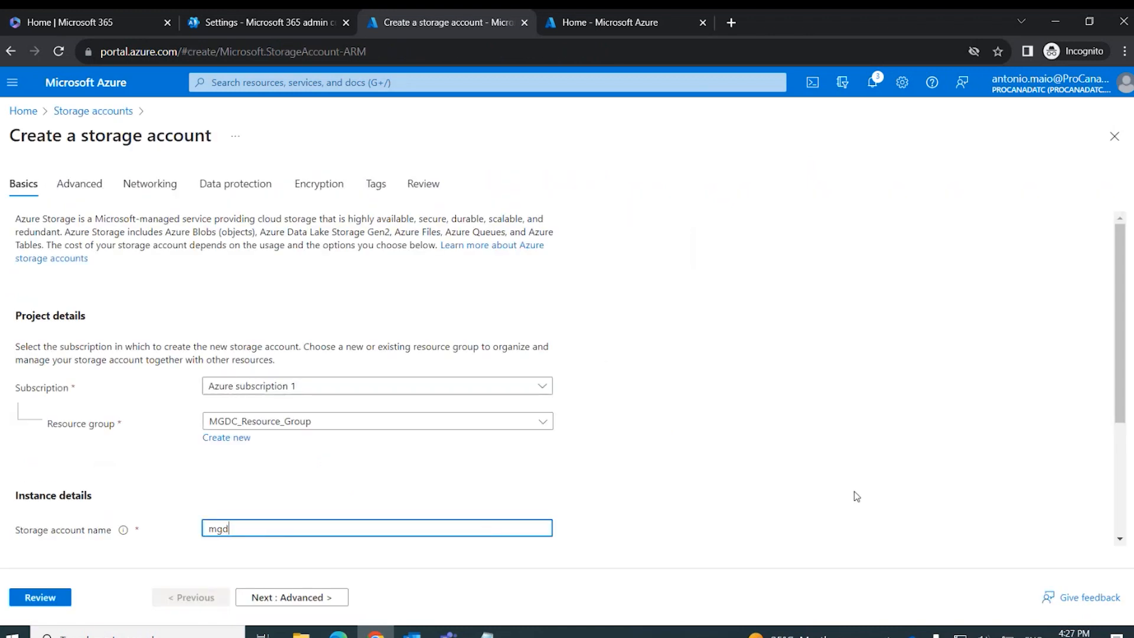
{"action": "type", "text": "cstorage2"}
{"action": "scroll", "coordinate": [834, 469], "scroll_direction": "down", "scroll_amount": 3}
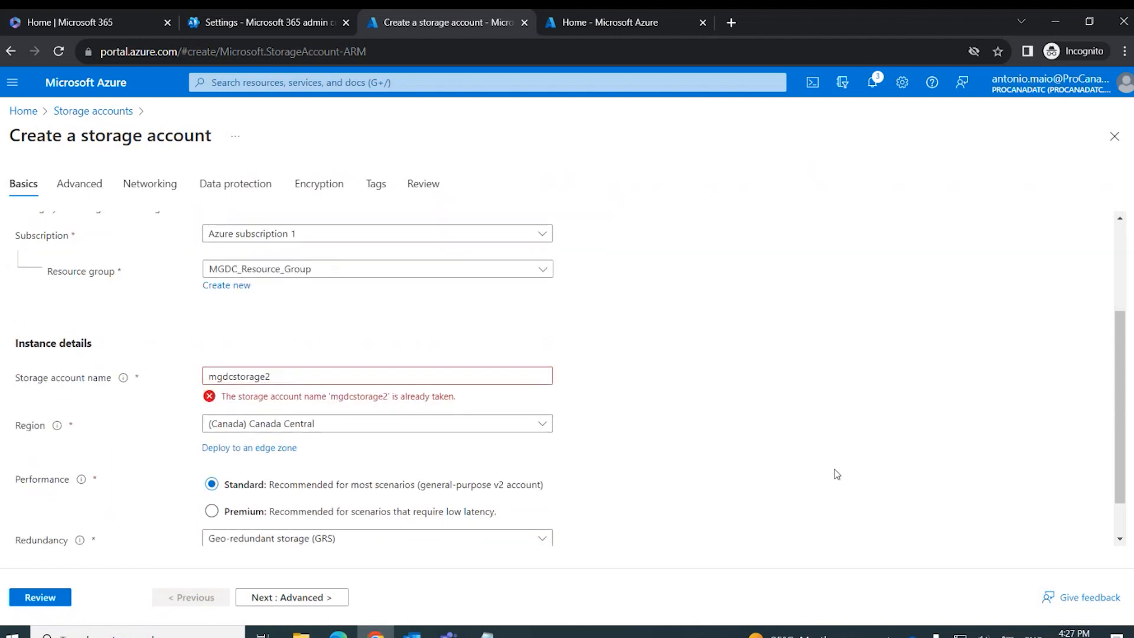
- Change the storage account name to mgdcstorage3
{"action": "left_click", "coordinate": [337, 317]}
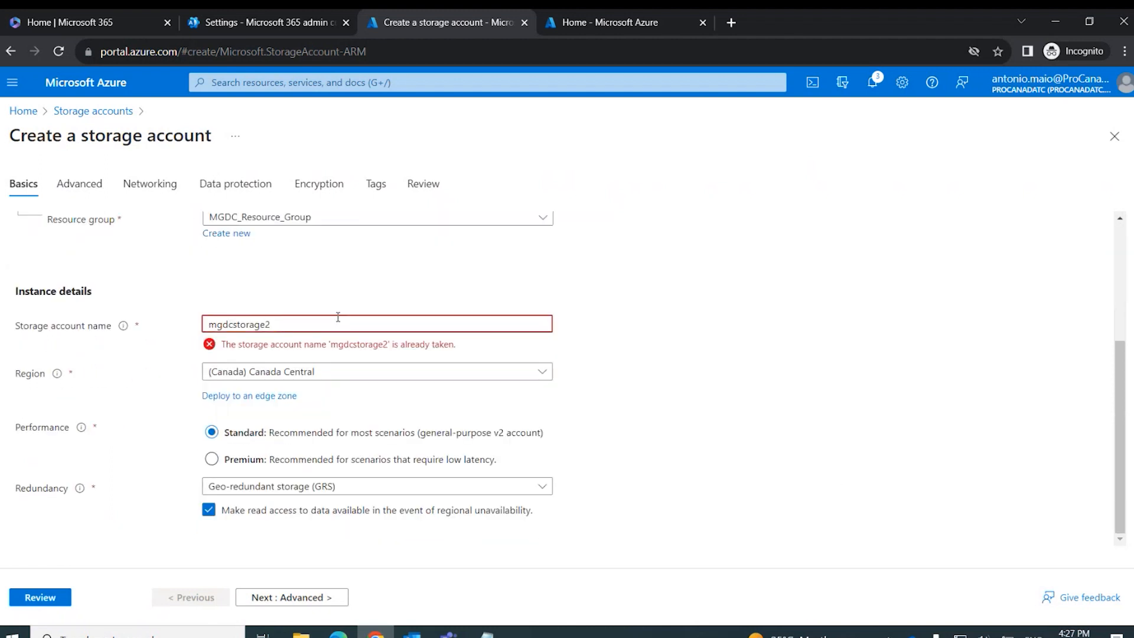
{"action": "key", "text": "BackSpace"}
{"action": "type", "text": "3"}
{"action": "left_click", "coordinate": [806, 345]}
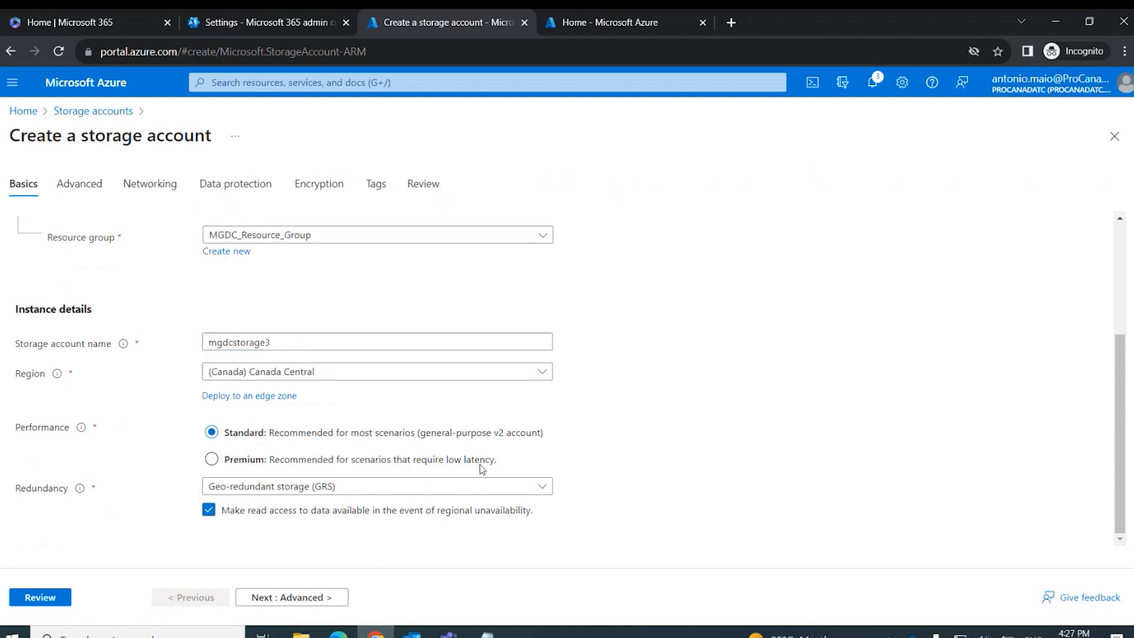
- Enable the hierarchical namespace in the advanced settings of the mgdcstorage3 account
{"action": "left_click", "coordinate": [292, 597]}
{"action": "scroll", "coordinate": [678, 413], "scroll_direction": "down", "scroll_amount": 4}
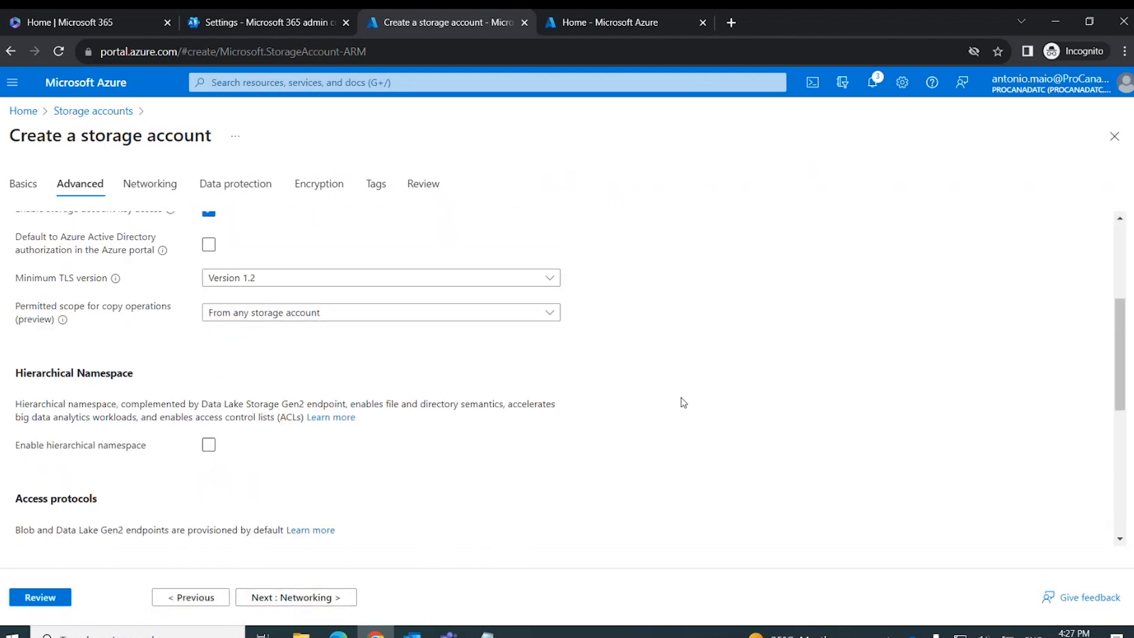
{"action": "scroll", "coordinate": [684, 403], "scroll_direction": "down", "scroll_amount": 3}
{"action": "left_click", "coordinate": [208, 296]}
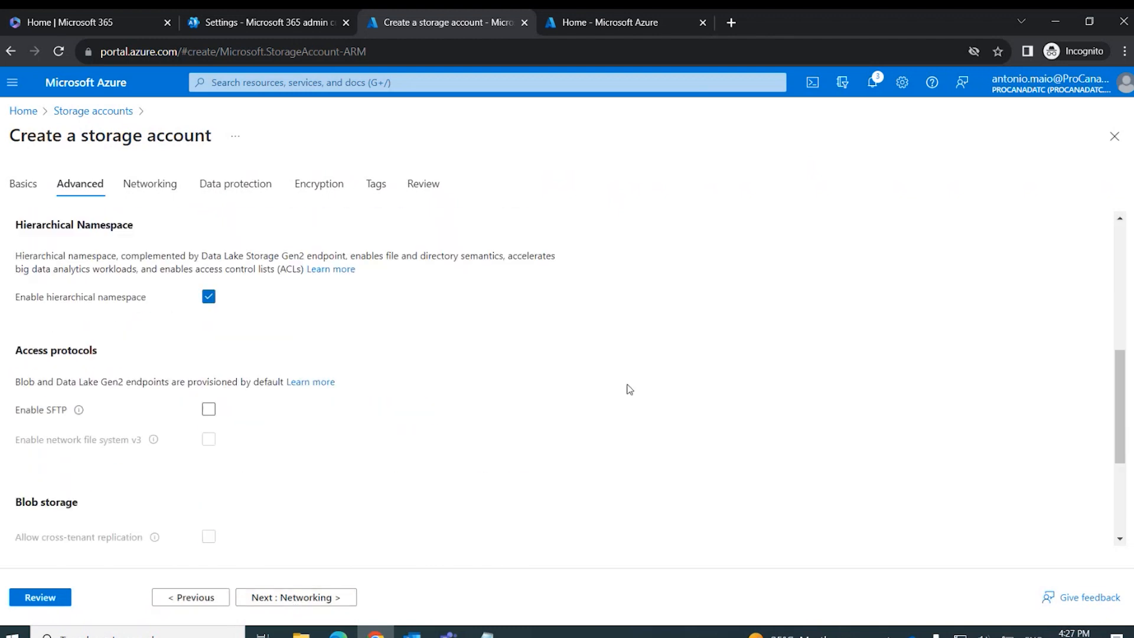
{"action": "scroll", "coordinate": [643, 387], "scroll_direction": "down", "scroll_amount": 3}
- Review and create the mgdcstorage3 storage account, and open its resource page after deployment
{"action": "left_click", "coordinate": [46, 598]}
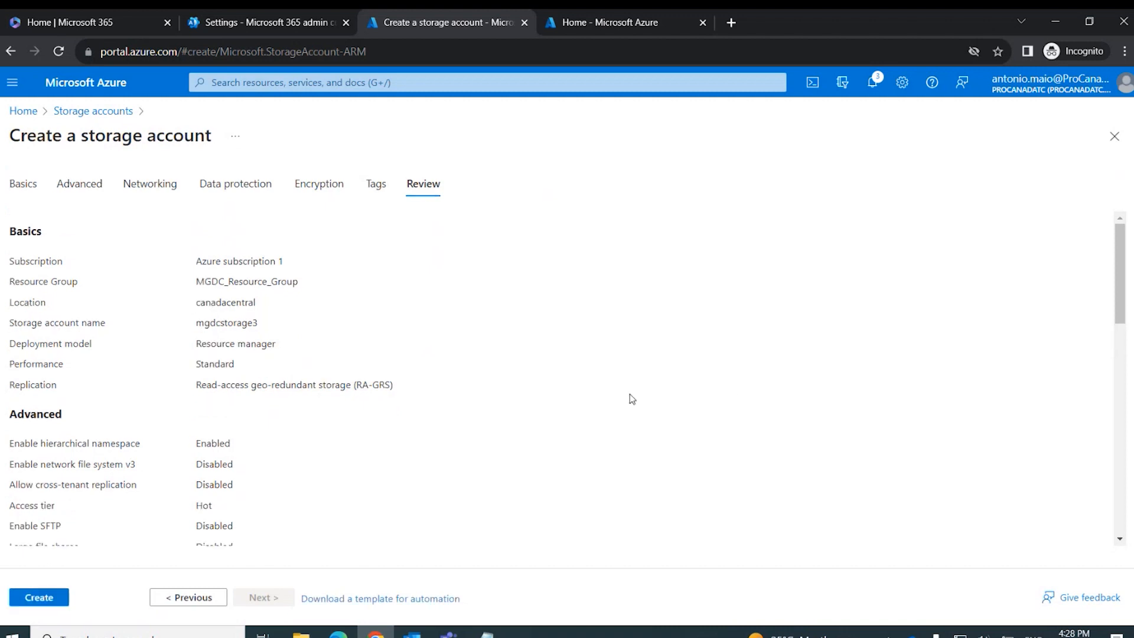
{"action": "left_click", "coordinate": [50, 601]}
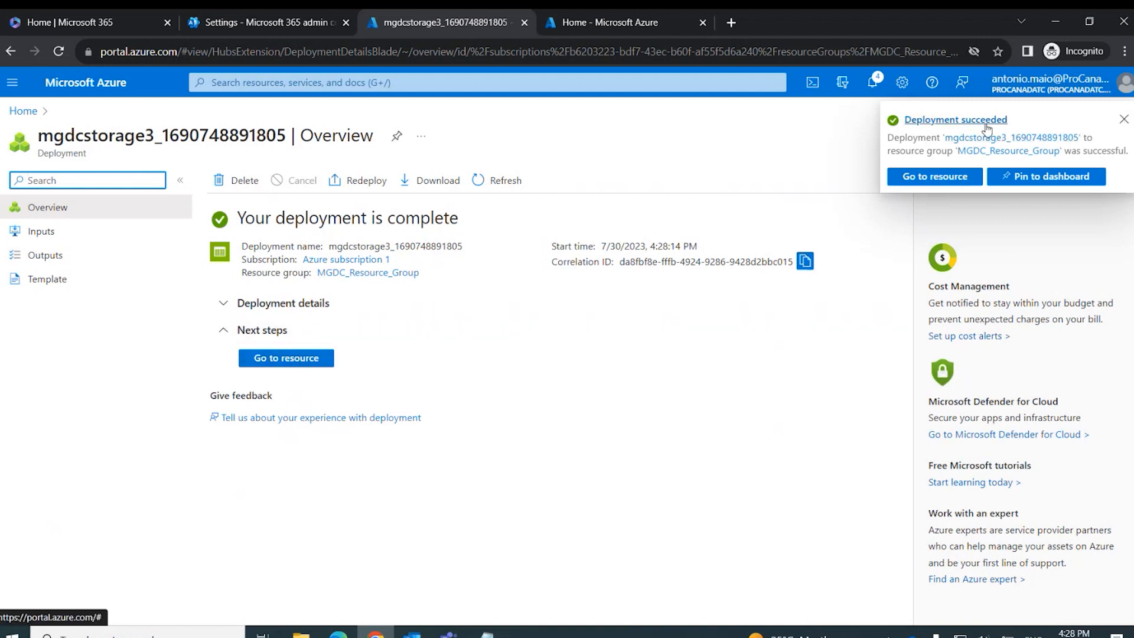
{"action": "left_click", "coordinate": [1124, 120]}
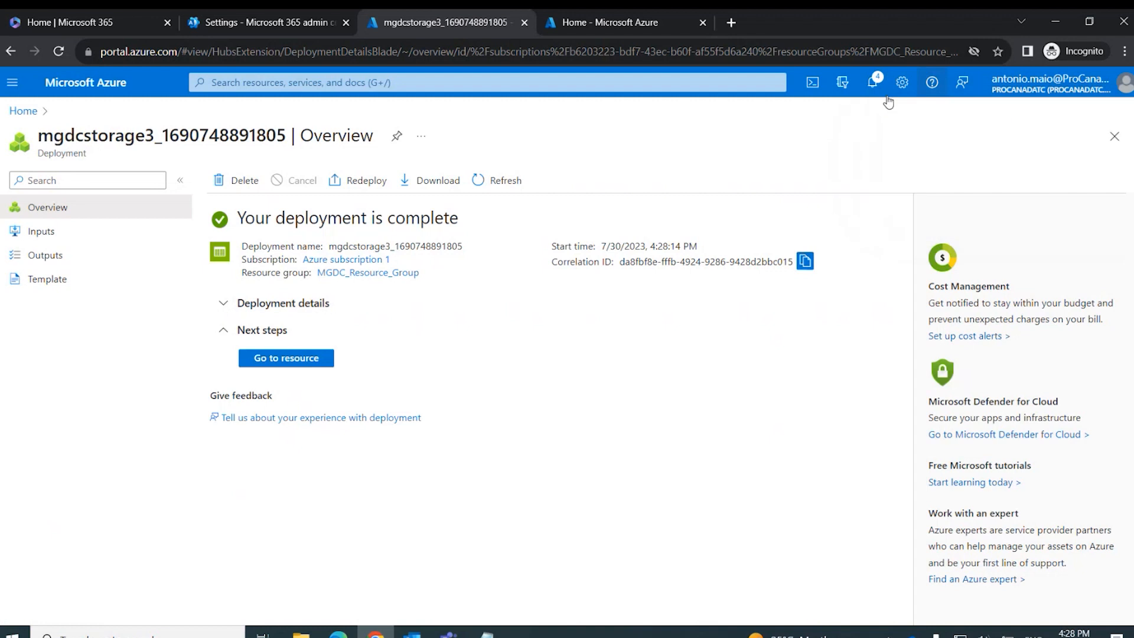
{"action": "left_click", "coordinate": [269, 358]}
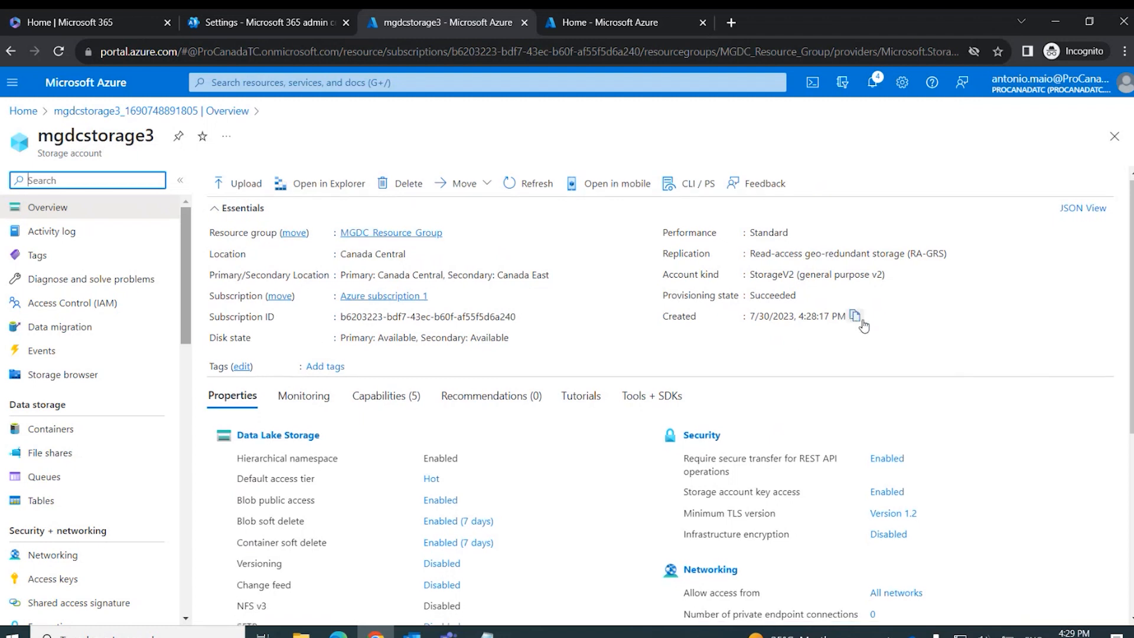
- Open the access keys of mgdcstorage3 and reveal the key value of key1
{"action": "scroll", "coordinate": [626, 337], "scroll_direction": "down", "scroll_amount": 3}
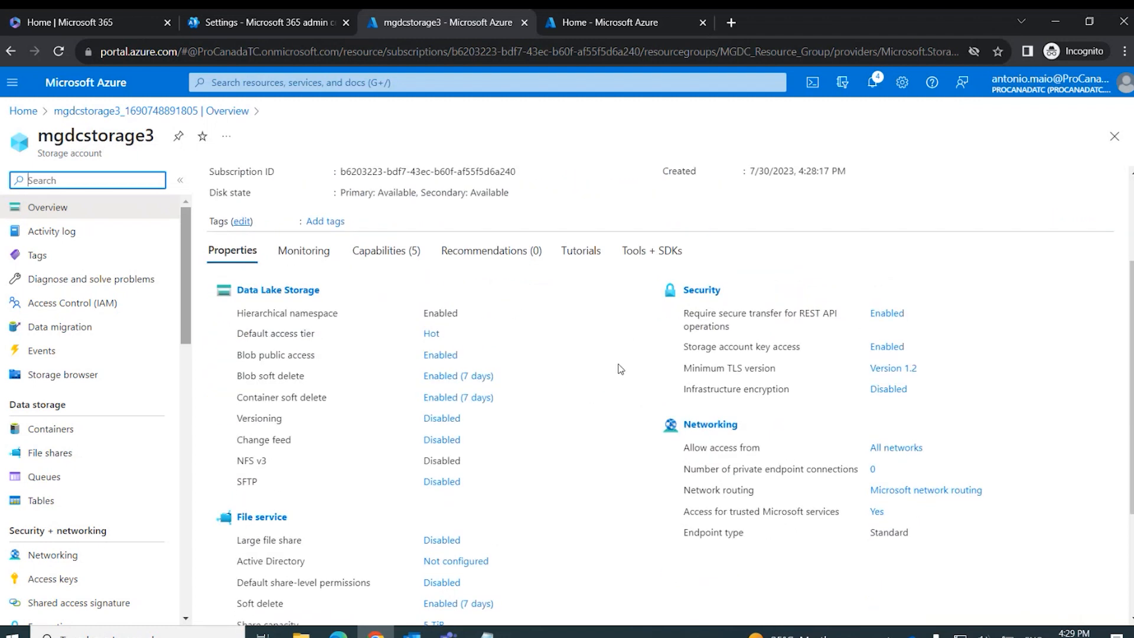
{"action": "scroll", "coordinate": [620, 367], "scroll_direction": "up", "scroll_amount": 1}
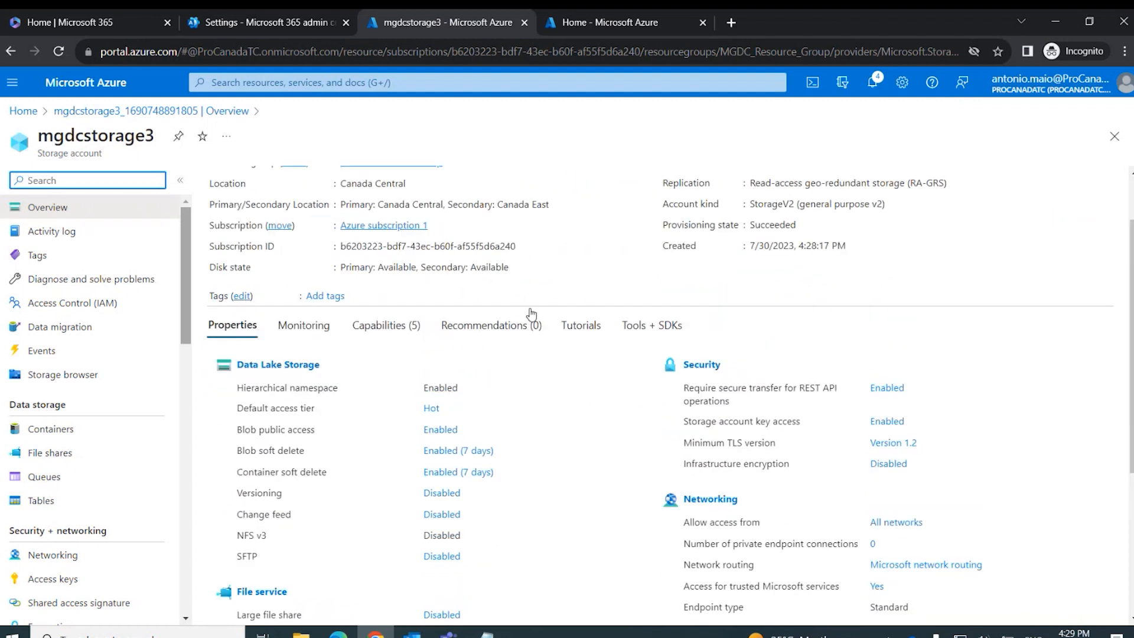
{"action": "left_click", "coordinate": [61, 583]}
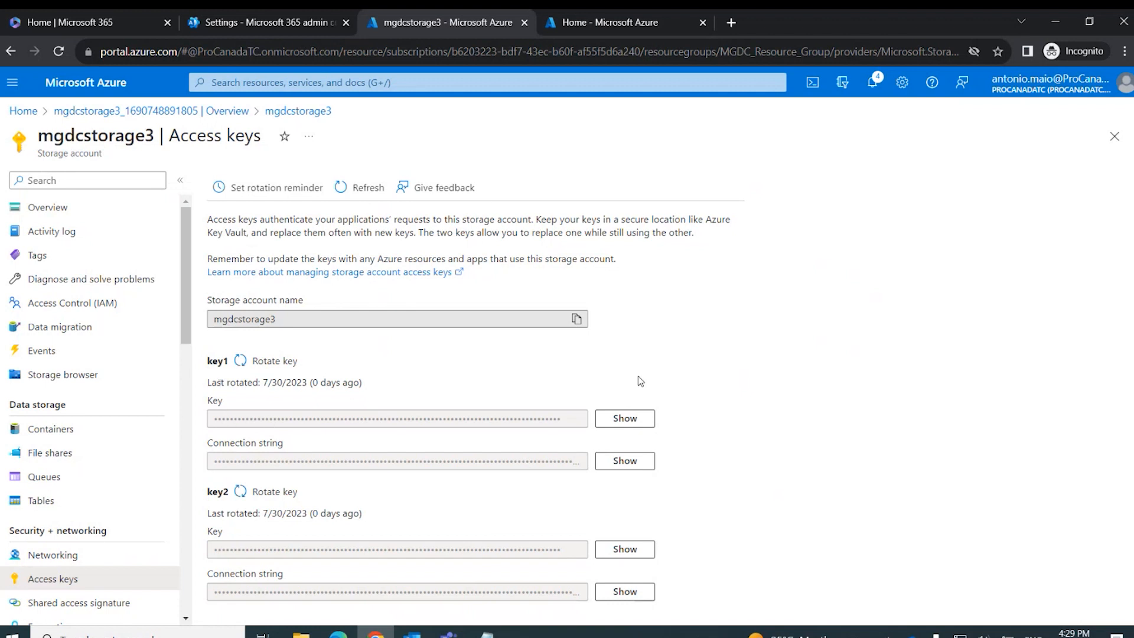
{"action": "left_click", "coordinate": [624, 419]}
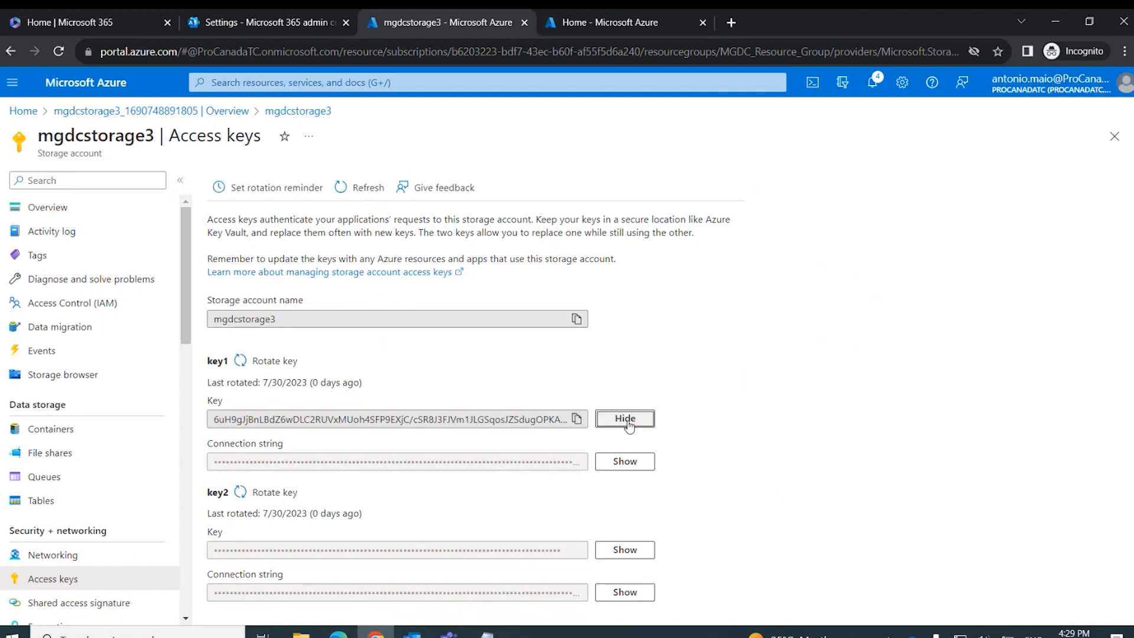
- Copy the key1 value of mgdcstorage3 and add the label "storage account key:" at the end of notes.txt in Notepad
{"action": "left_click", "coordinate": [577, 423]}
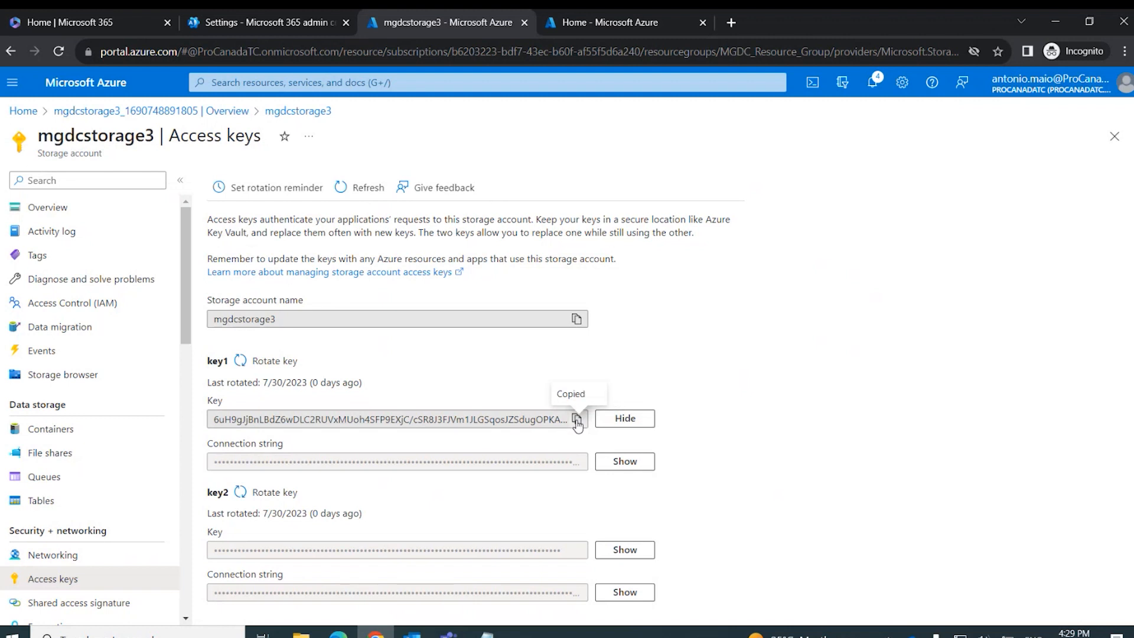
{"action": "left_click", "coordinate": [487, 633]}
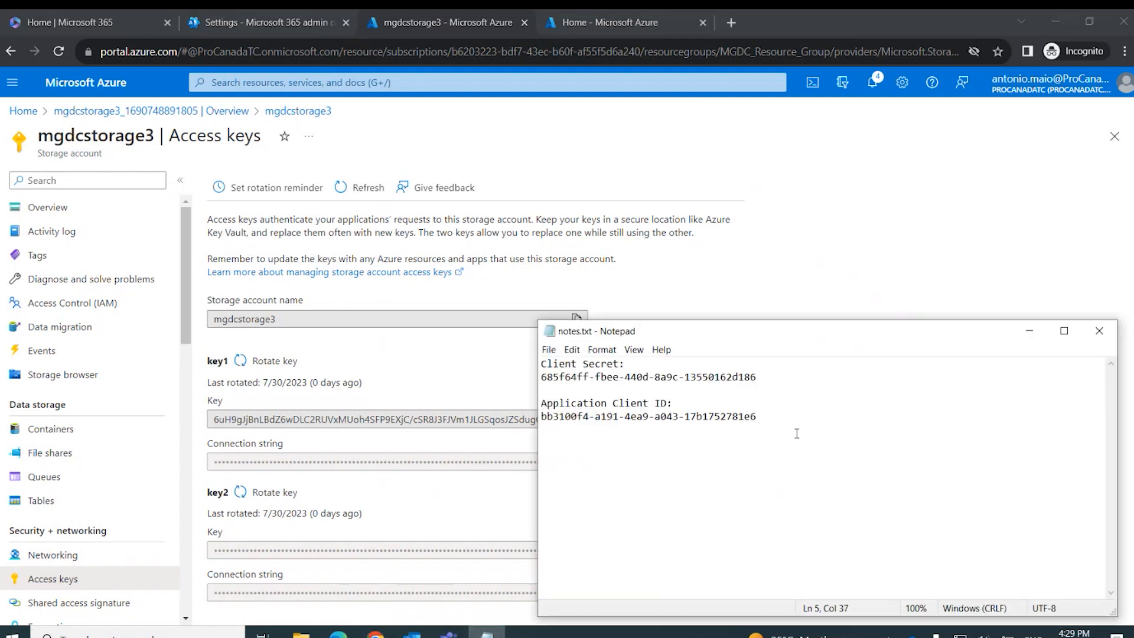
{"action": "key", "text": "Return"}
{"action": "key", "text": "Return"}
{"action": "key", "text": "Return"}
{"action": "type", "text": "storage accunt"}
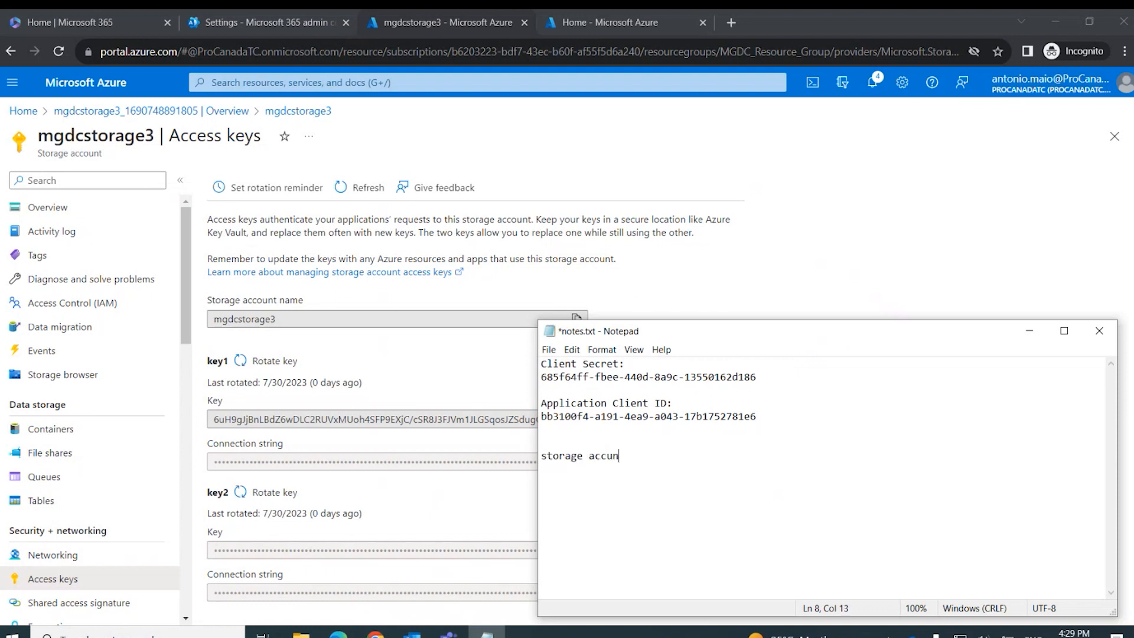
{"action": "key", "text": "BackSpace"}
{"action": "key", "text": "BackSpace"}
{"action": "key", "text": "BackSpace"}
{"action": "key", "text": "BackSpace"}
{"action": "type", "text": "ount key:"}
- Paste the copied storage account key beneath its label in notes.txt and save the file
{"action": "key", "text": "Return"}
{"action": "key", "text": "ctrl+v"}
{"action": "key", "text": "Return"}
{"action": "key", "text": "Return"}
{"action": "key", "text": "ctrl+s"}
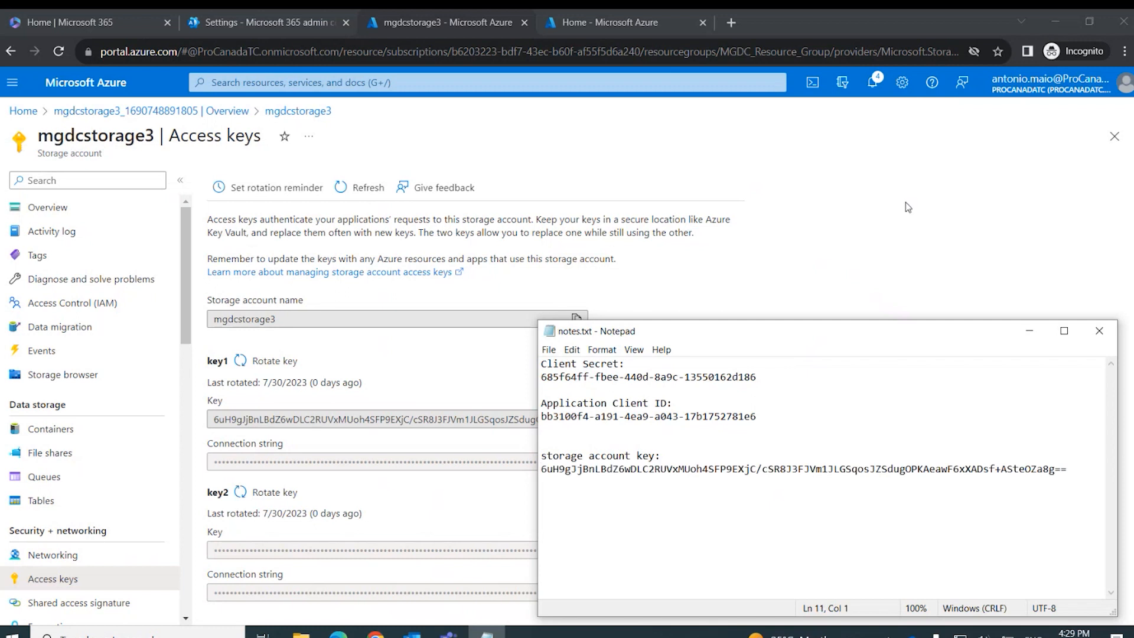
- Back in the Azure portal, hide the key1 value and start a new role assignment in the access control of mgdcstorage3
{"action": "left_click", "coordinate": [908, 206]}
{"action": "left_click", "coordinate": [625, 418]}
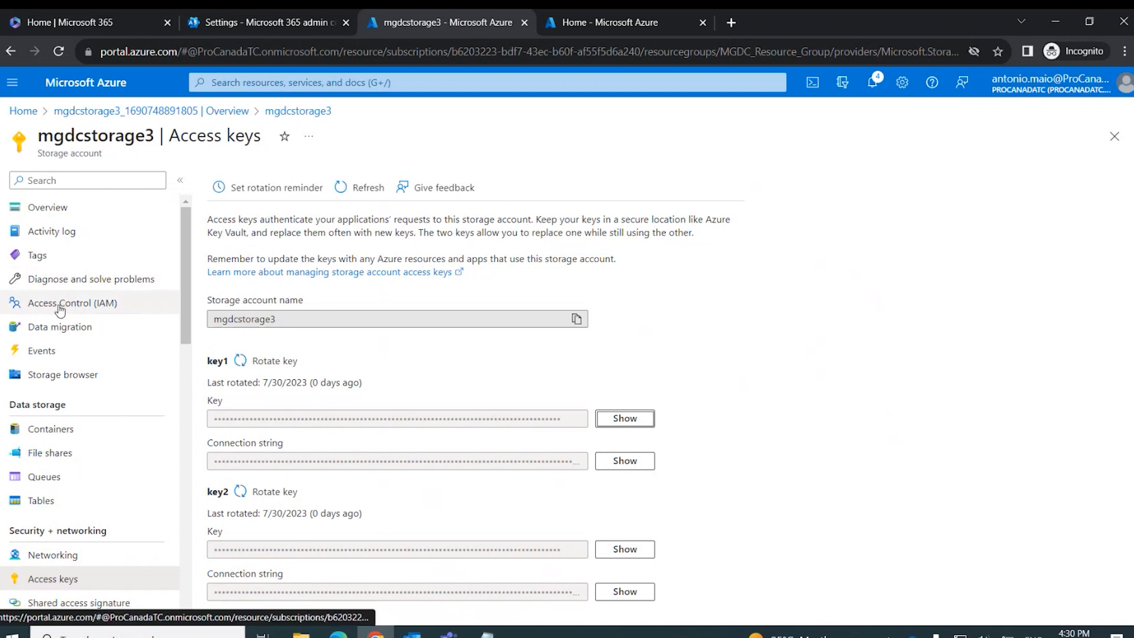
{"action": "left_click", "coordinate": [87, 307]}
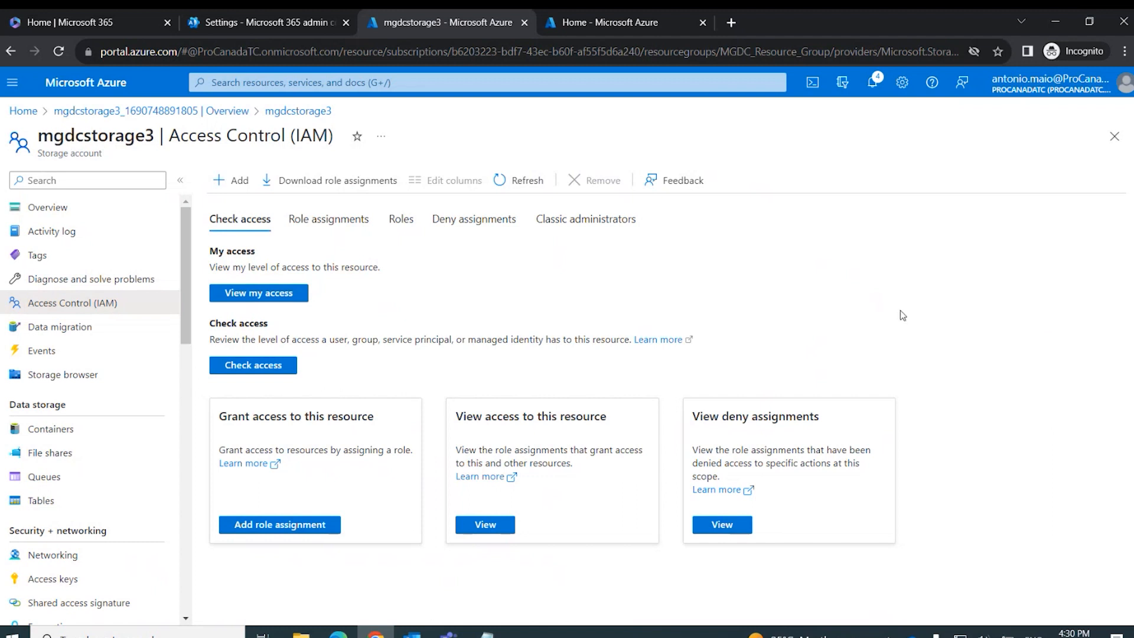
{"action": "left_click", "coordinate": [316, 228]}
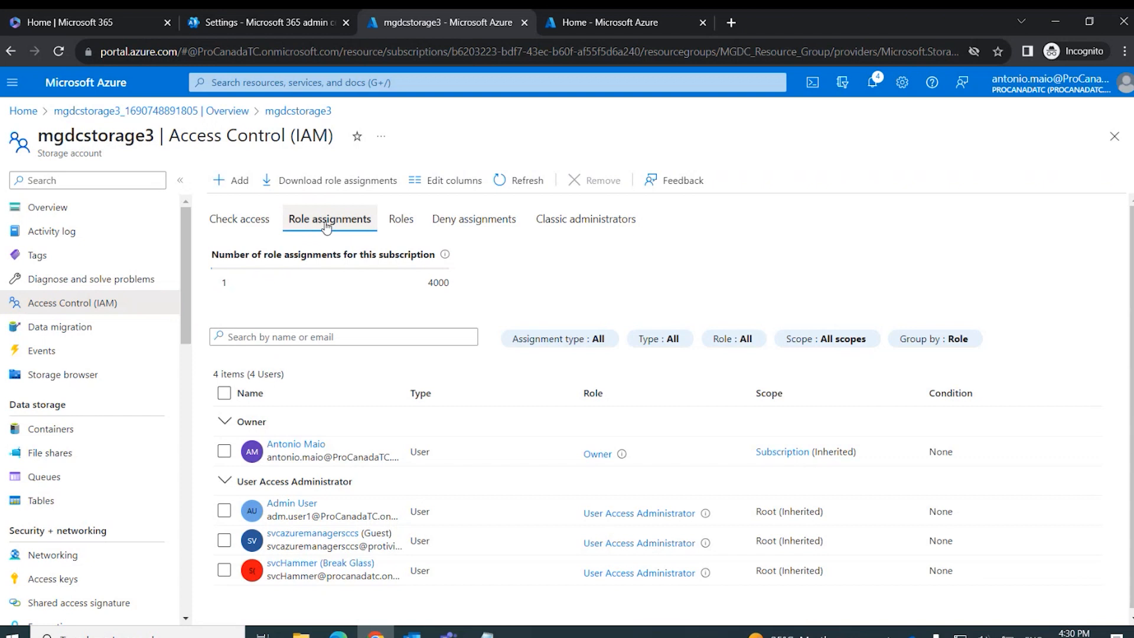
{"action": "left_click", "coordinate": [239, 186]}
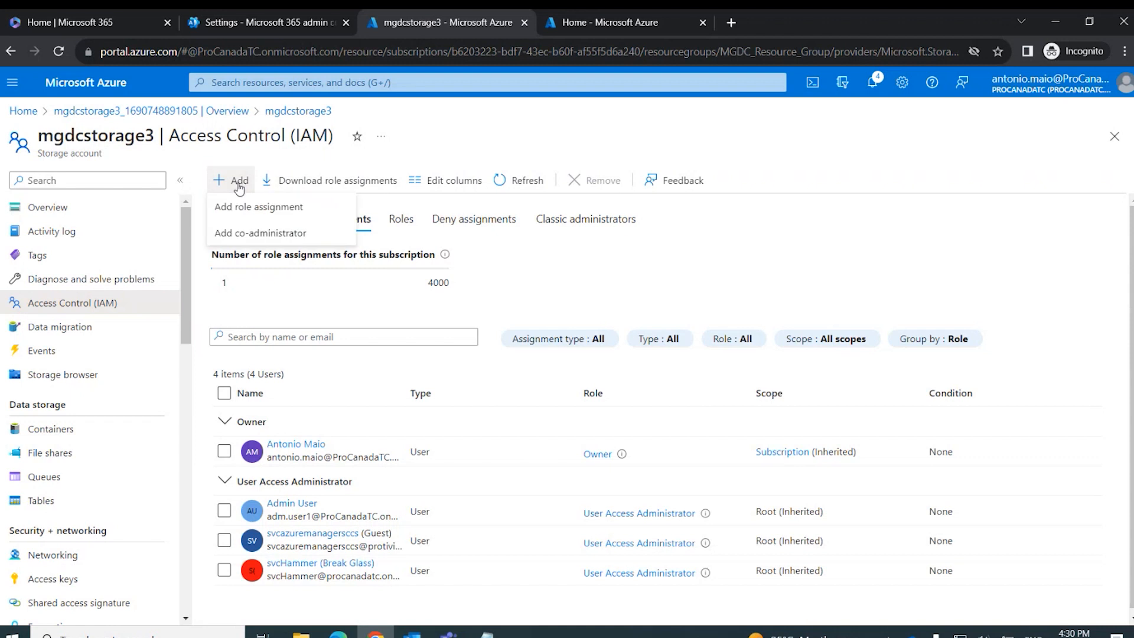
{"action": "left_click", "coordinate": [256, 210]}
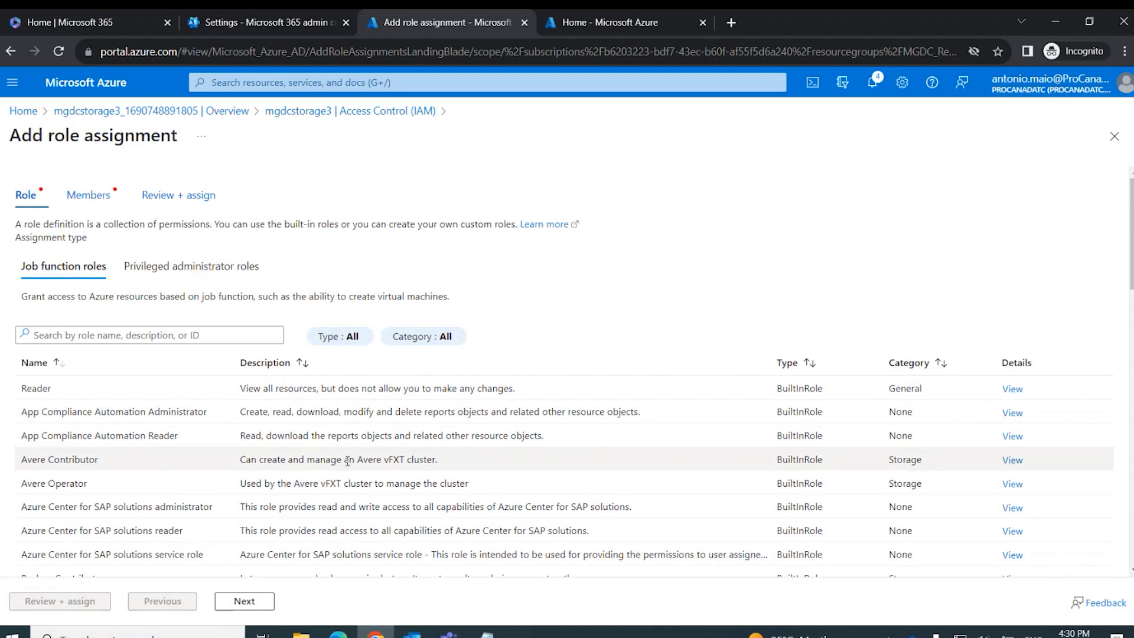
- Choose the Storage Blob Data Contributor role for the new assignment and proceed to its members
{"action": "scroll", "coordinate": [357, 461], "scroll_direction": "down", "scroll_amount": 1}
{"action": "scroll", "coordinate": [360, 463], "scroll_direction": "down", "scroll_amount": 5}
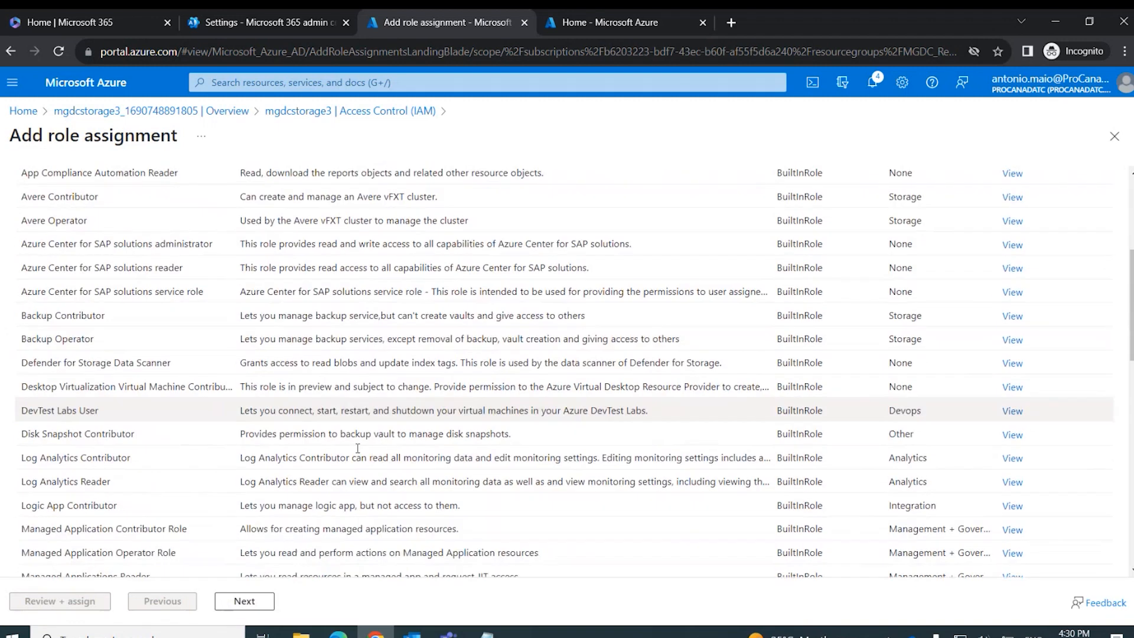
{"action": "scroll", "coordinate": [357, 441], "scroll_direction": "down", "scroll_amount": 5}
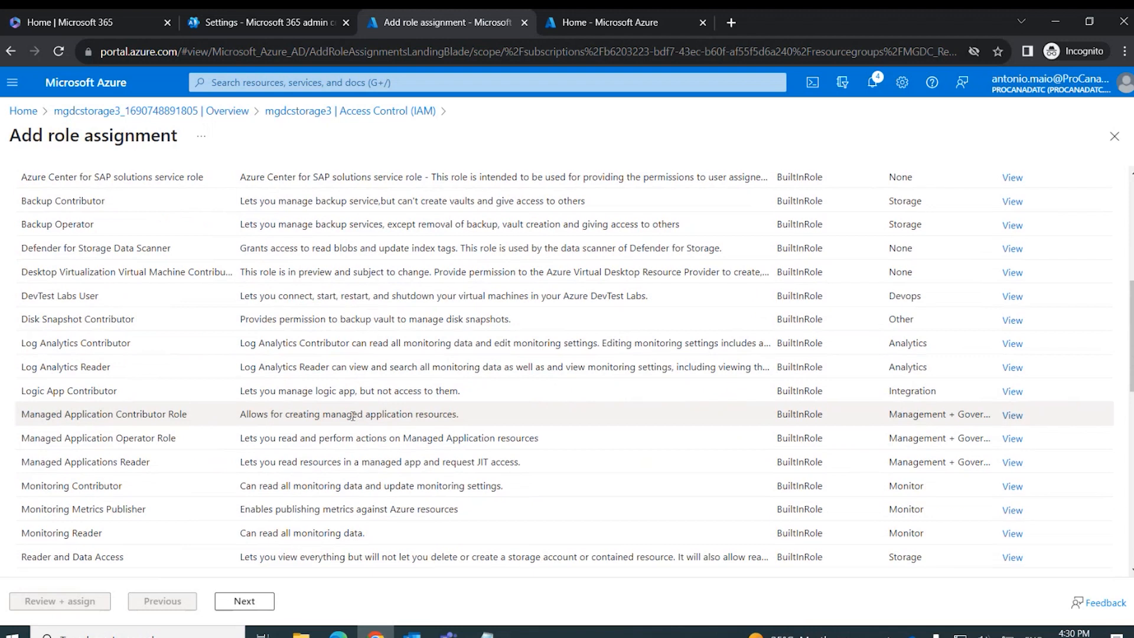
{"action": "scroll", "coordinate": [349, 401], "scroll_direction": "down", "scroll_amount": 1}
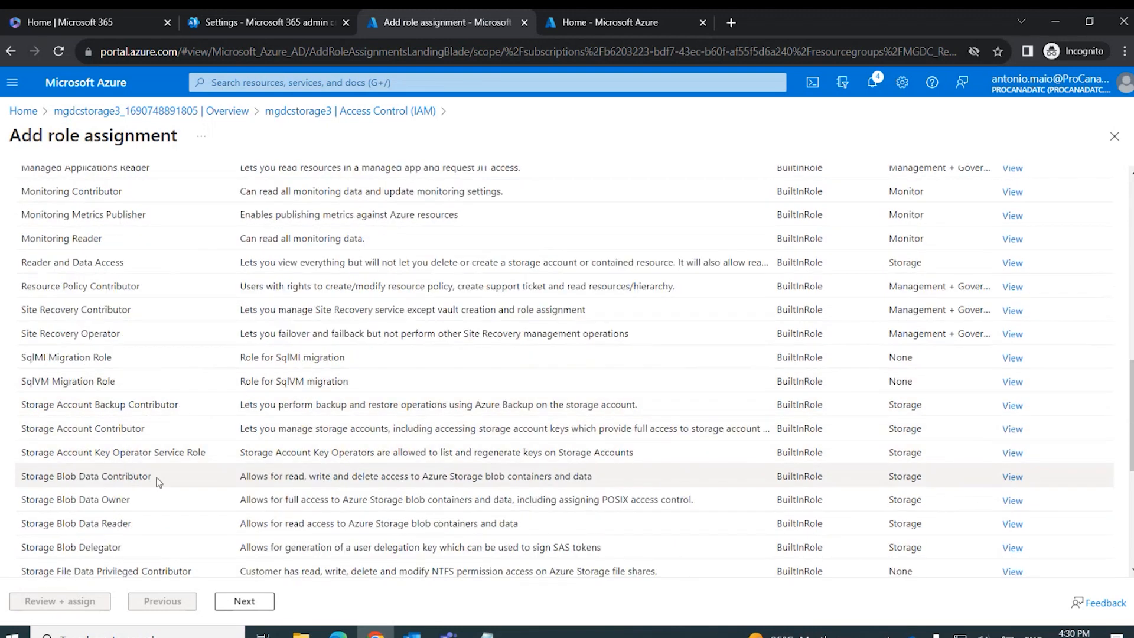
{"action": "left_click", "coordinate": [110, 472]}
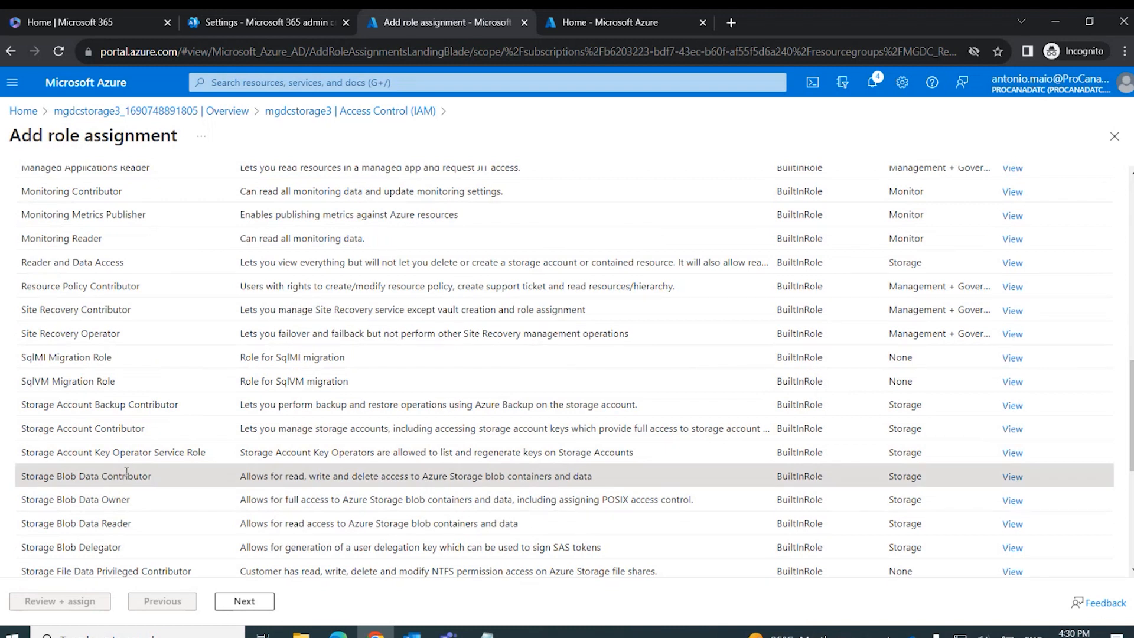
{"action": "left_click", "coordinate": [246, 600]}
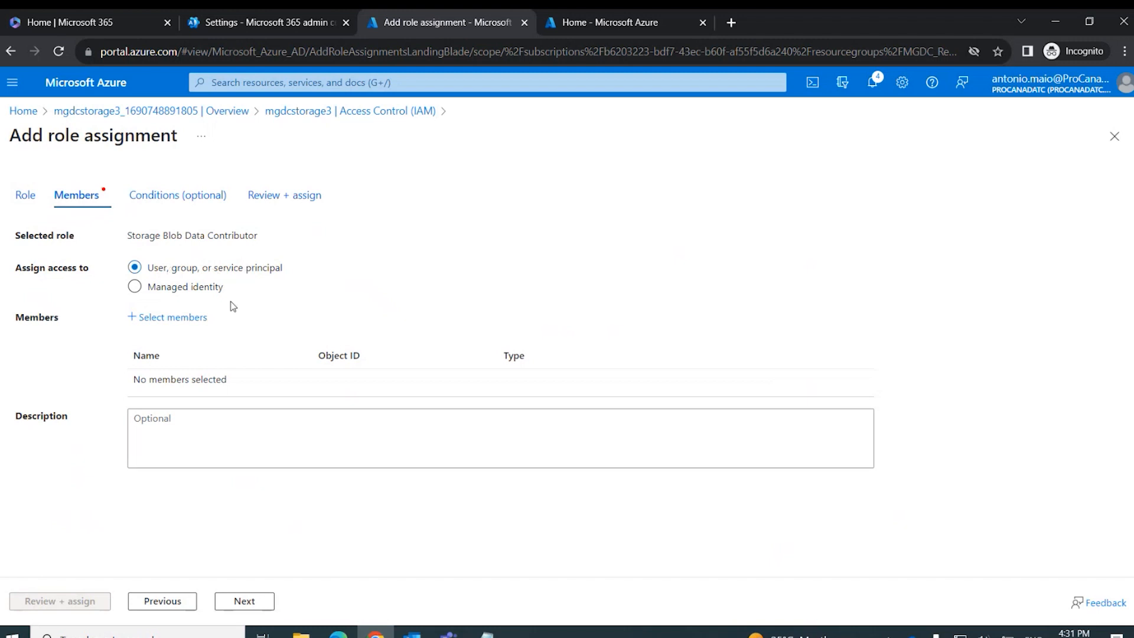
- Add Microsoft Graph Data Connect App as the member, then review and assign the role
{"action": "left_click", "coordinate": [172, 317]}
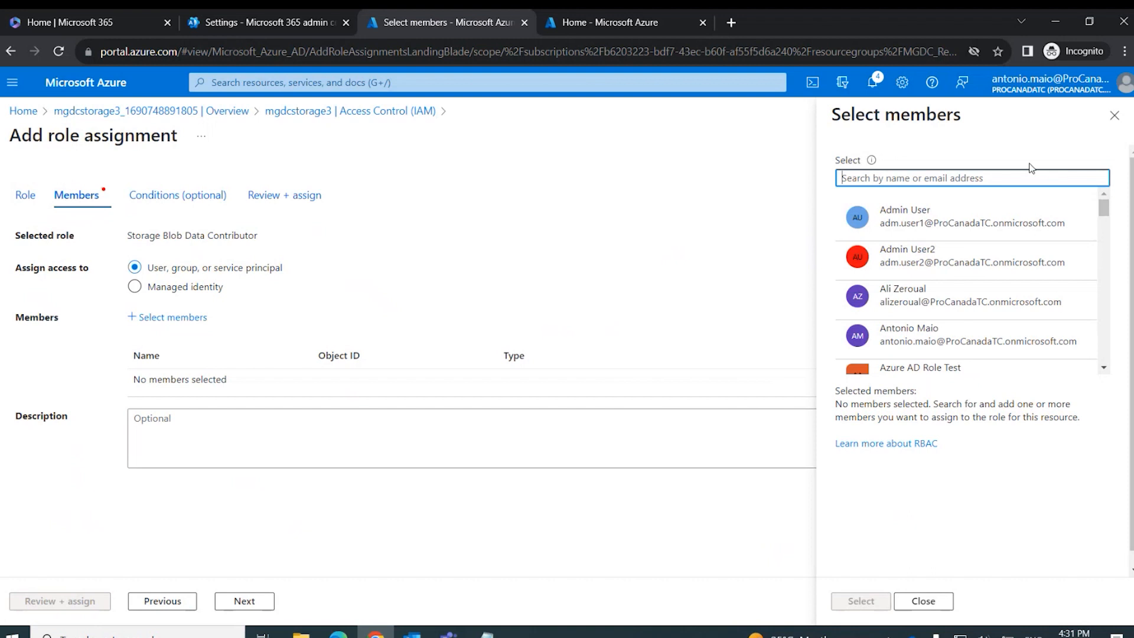
{"action": "type", "text": "microsoft "}
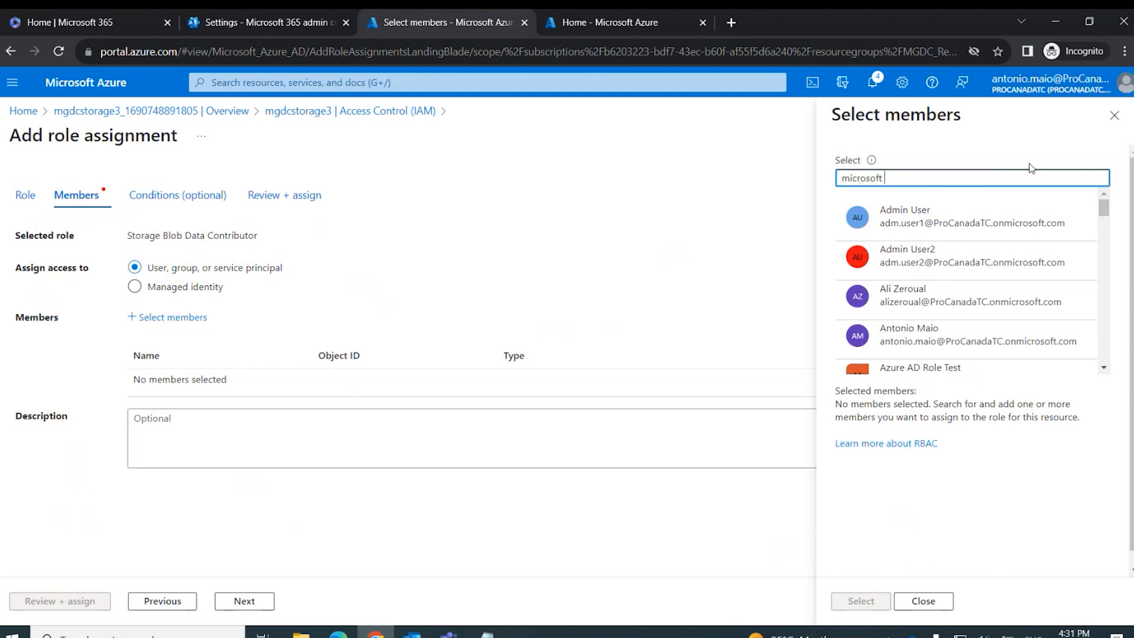
{"action": "type", "text": "graph data connect"}
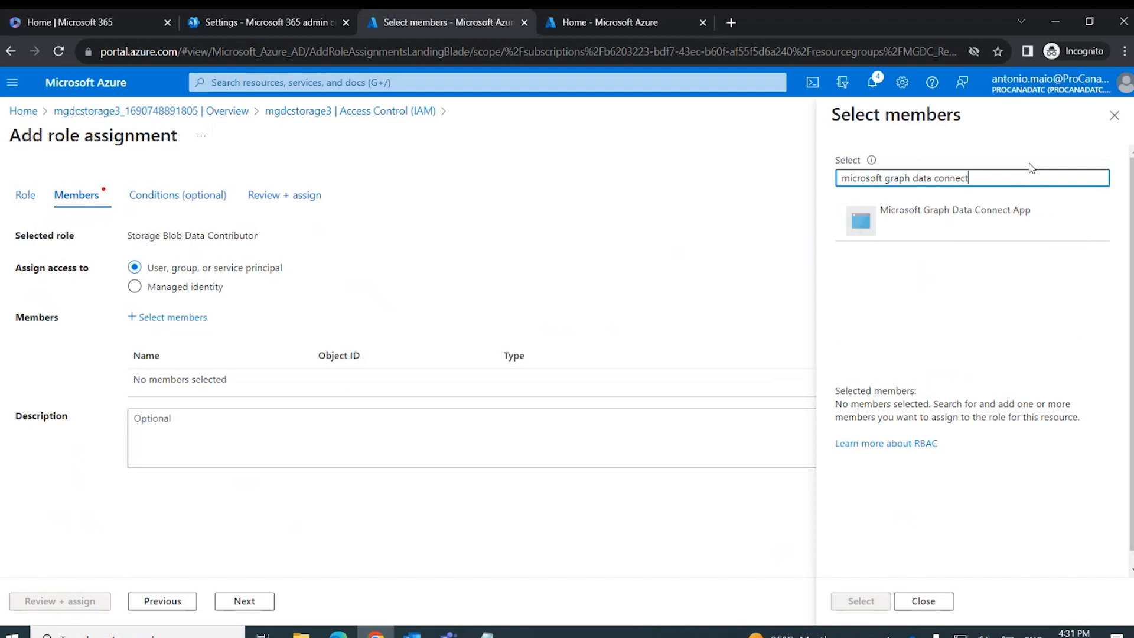
{"action": "left_click", "coordinate": [943, 218]}
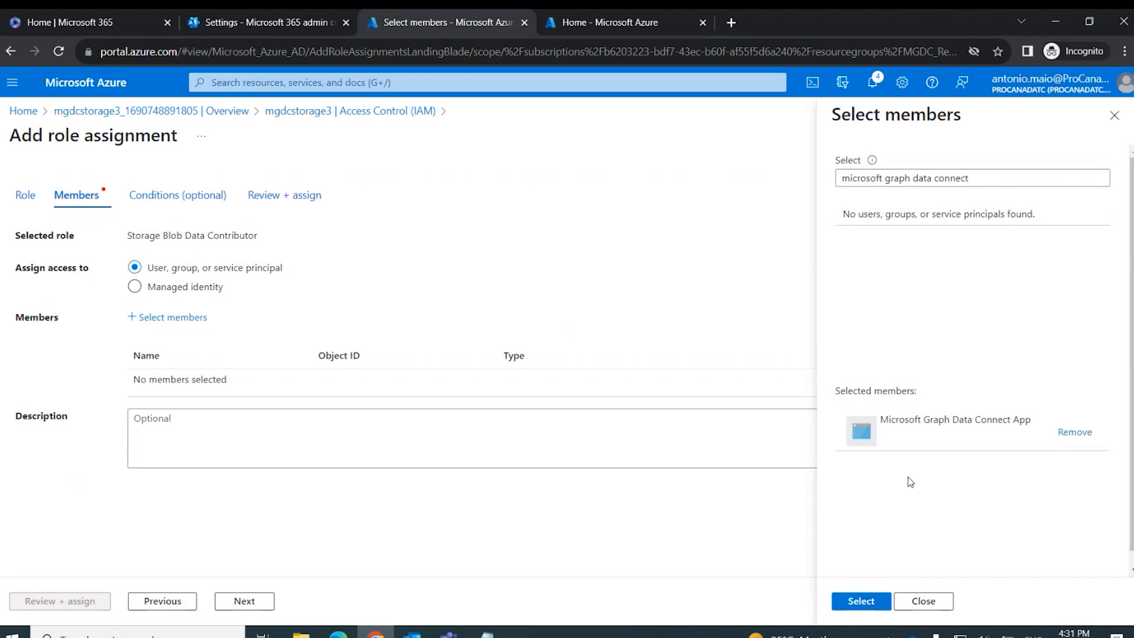
{"action": "left_click", "coordinate": [860, 600]}
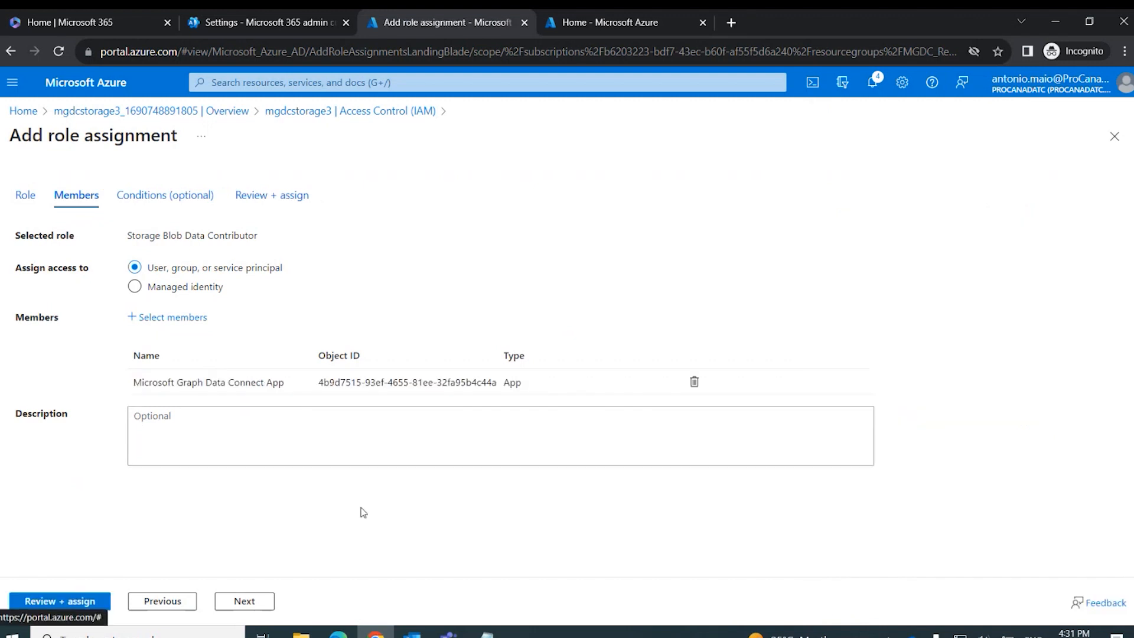
{"action": "left_click", "coordinate": [62, 605]}
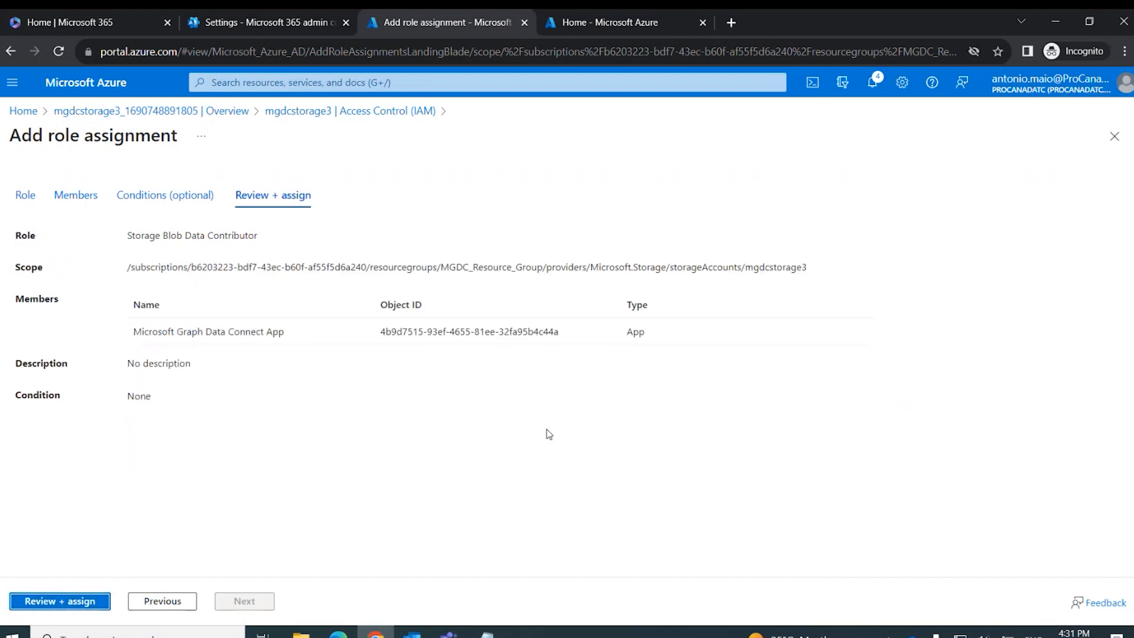
{"action": "left_click", "coordinate": [72, 602]}
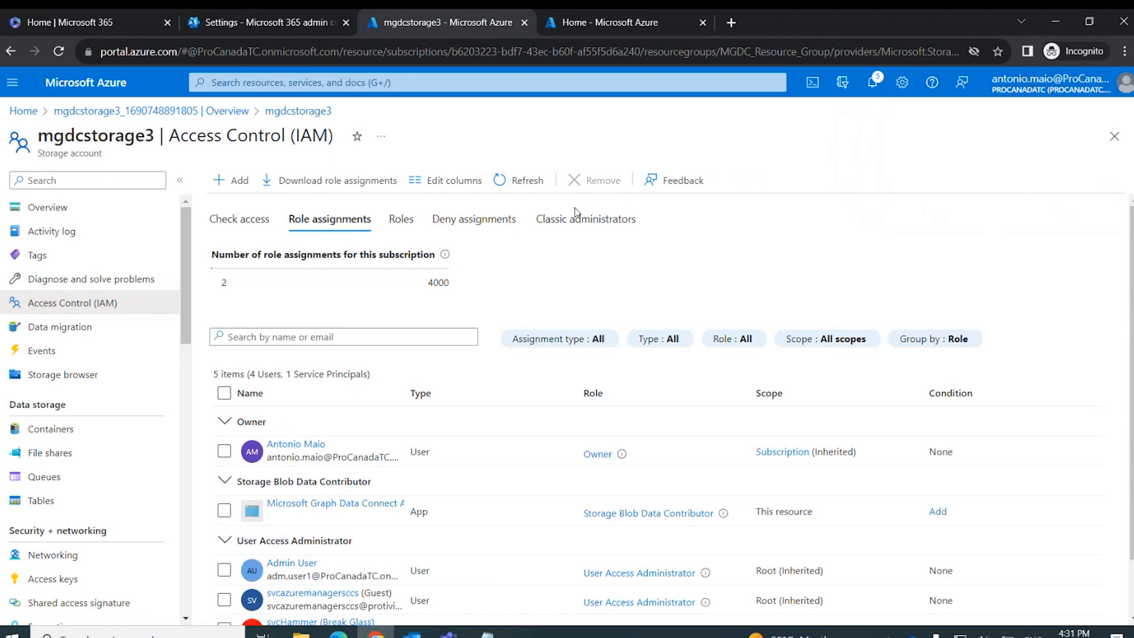
- Create a container named mgdcfiles in the mgdcstorage3 storage account
{"action": "left_click", "coordinate": [89, 436]}
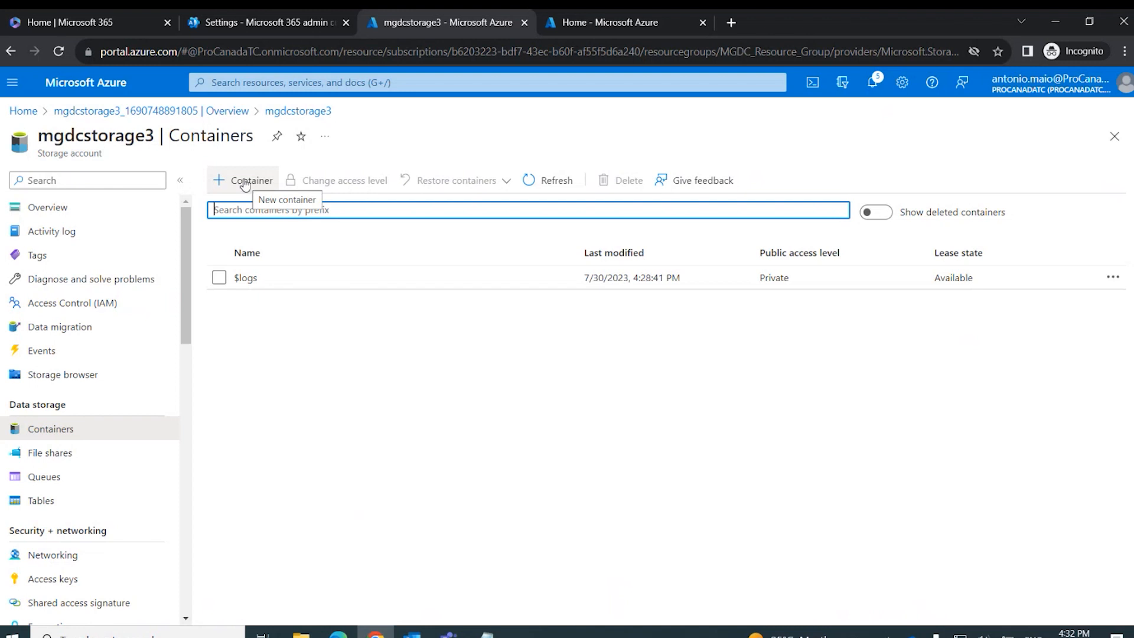
{"action": "left_click", "coordinate": [248, 183]}
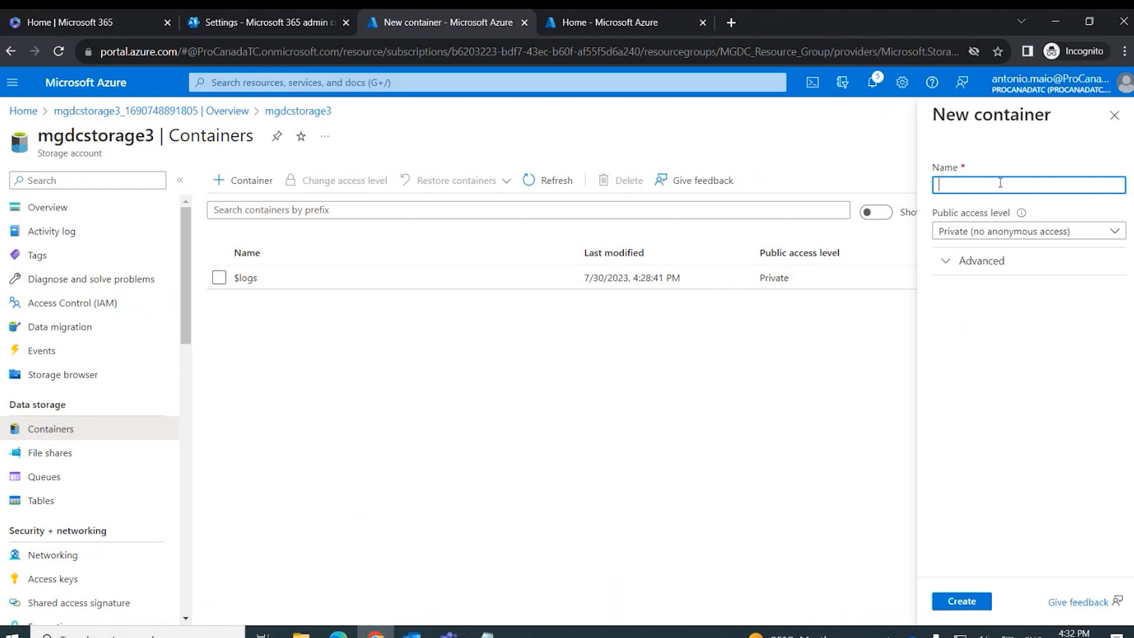
{"action": "type", "text": "mgdcfiles"}
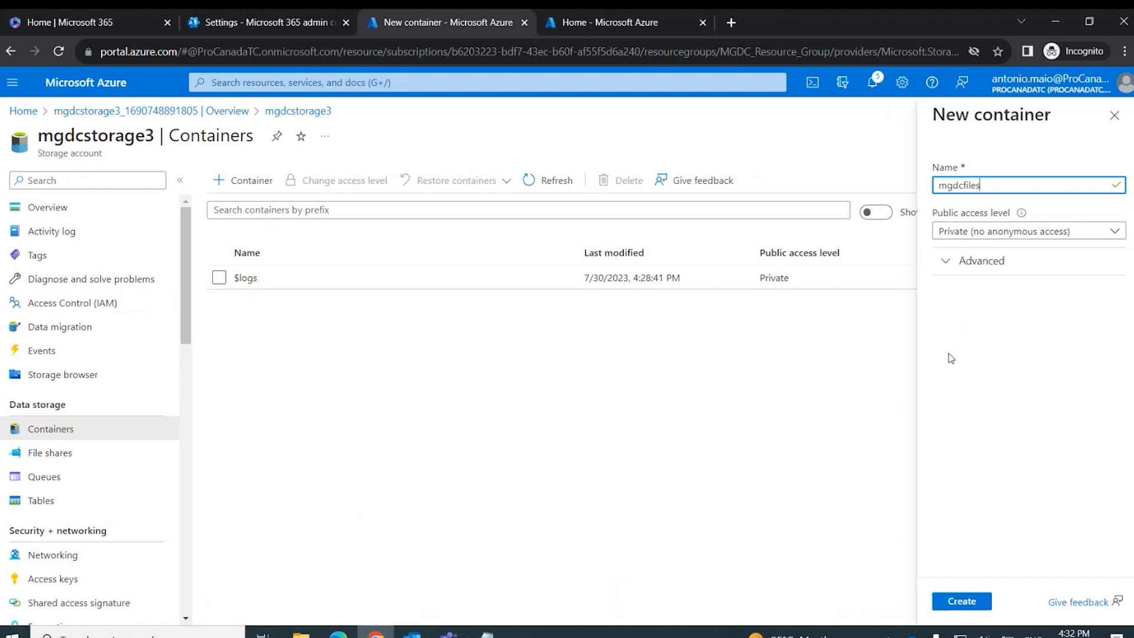
{"action": "left_click", "coordinate": [972, 603]}
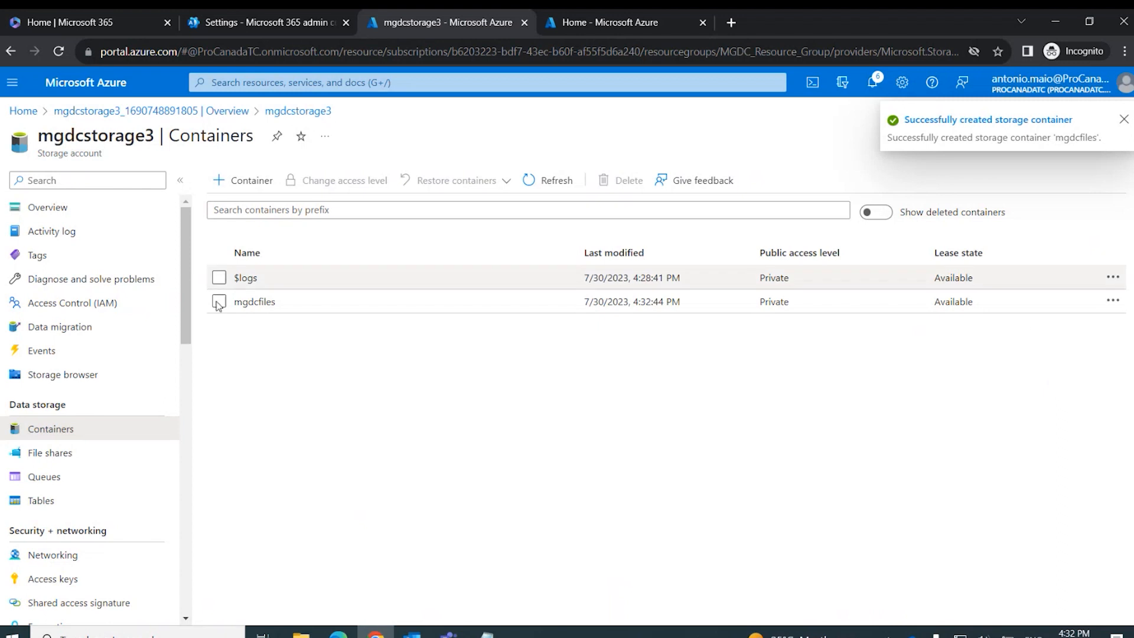
- Open the mgdcfiles container and add a directory named sites
{"action": "left_click", "coordinate": [250, 302]}
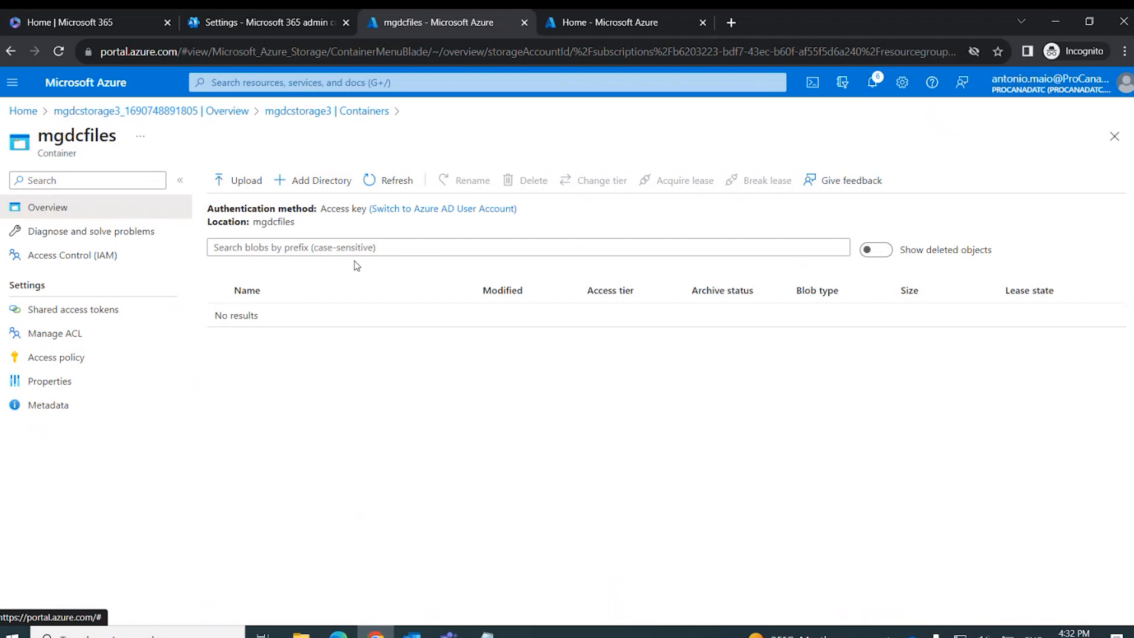
{"action": "left_click", "coordinate": [322, 185]}
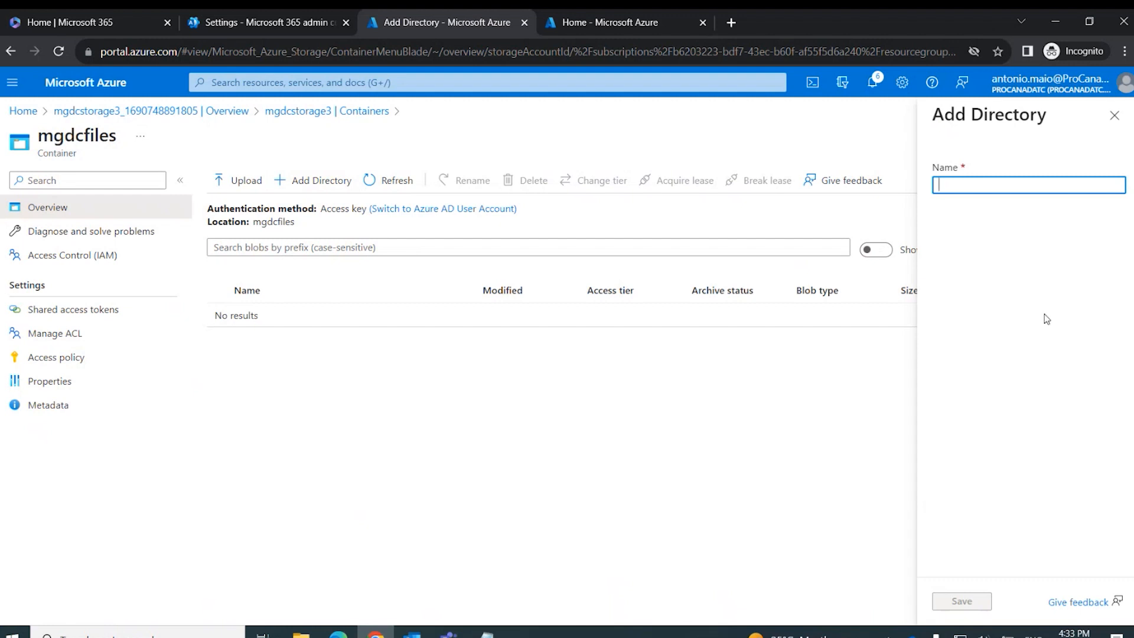
{"action": "type", "text": "sites"}
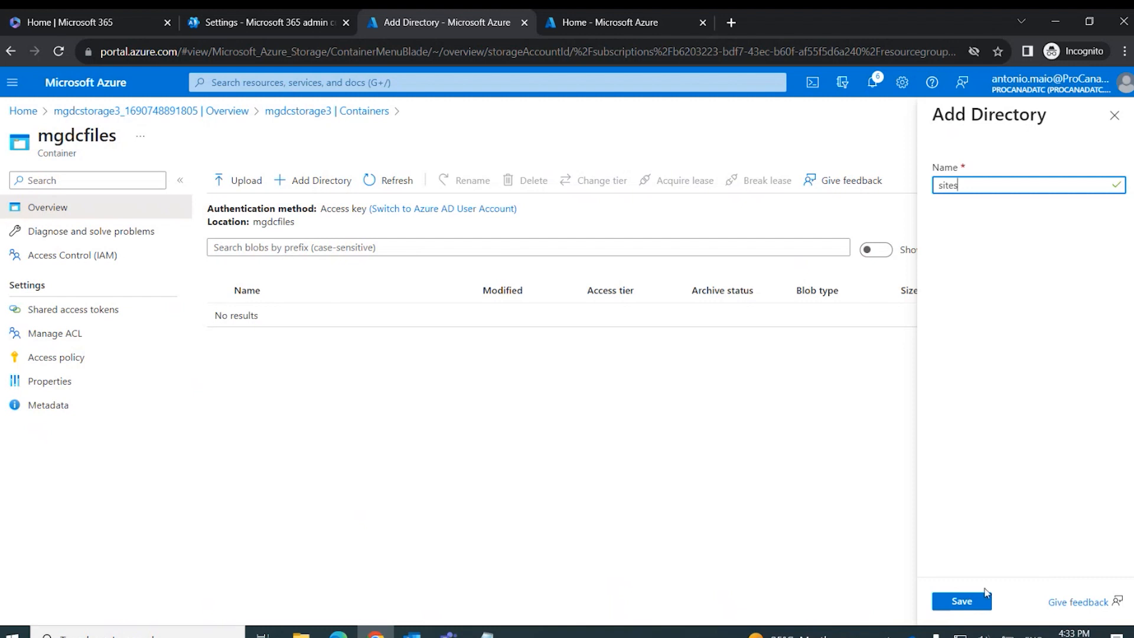
{"action": "left_click", "coordinate": [964, 601]}
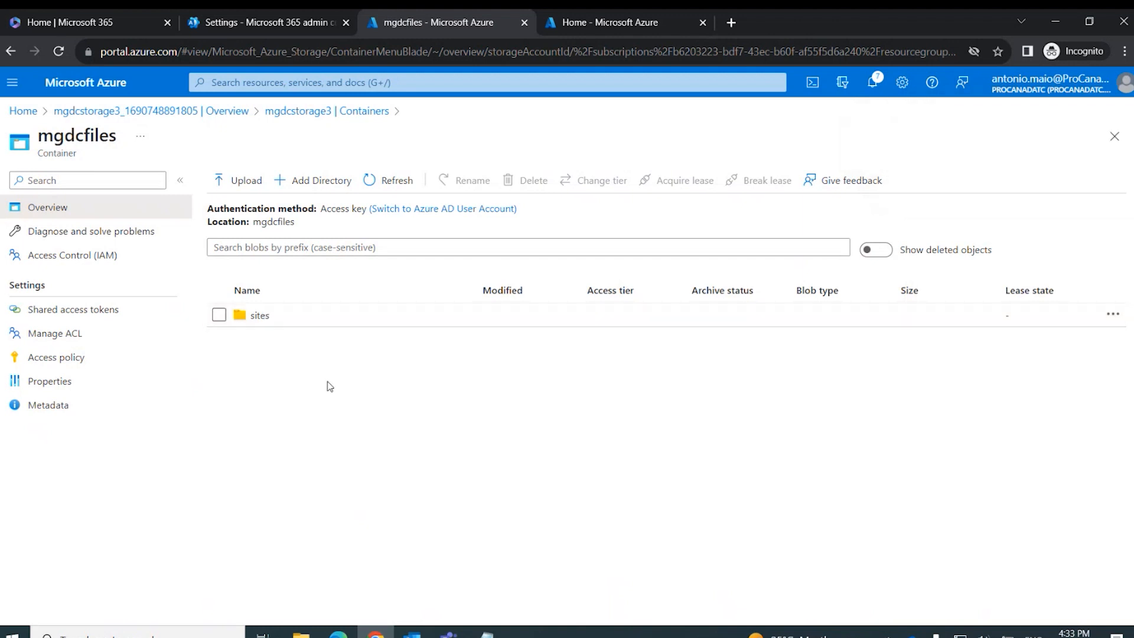
- Look inside the sites directory and return to the overview of the mgdcstorage3 account
{"action": "left_click", "coordinate": [261, 316]}
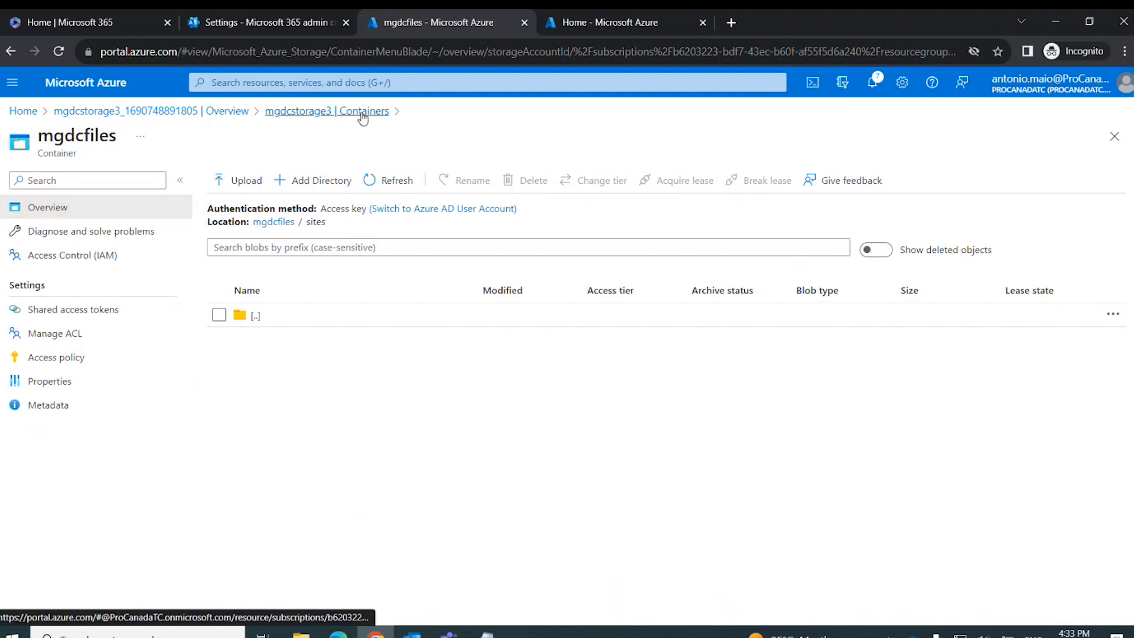
{"action": "left_click", "coordinate": [312, 113]}
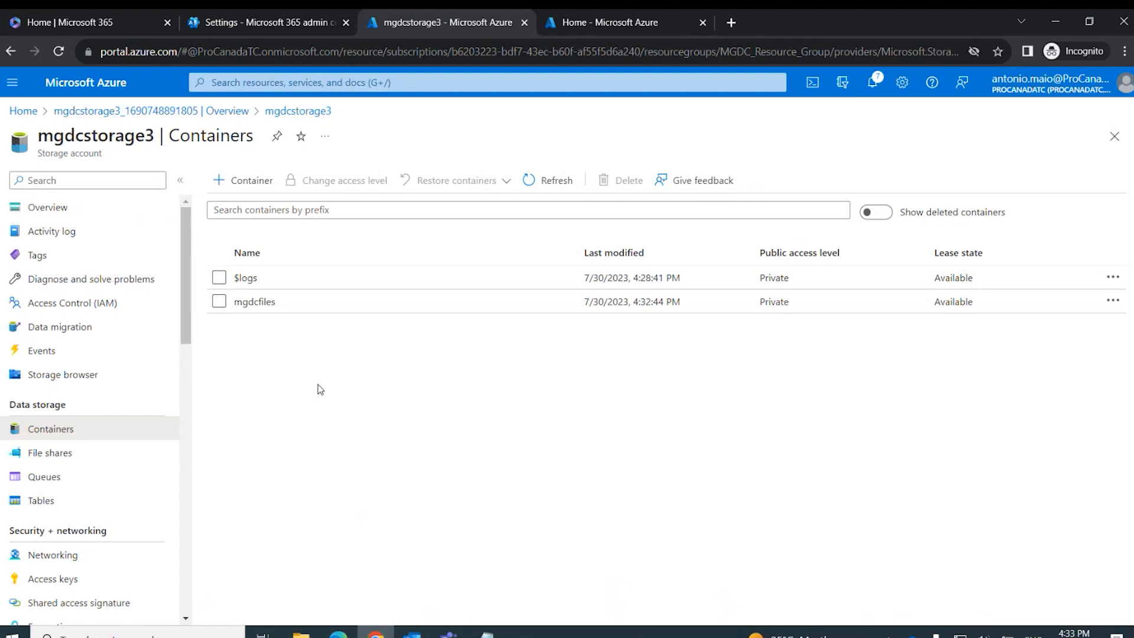
{"action": "left_click", "coordinate": [48, 207]}
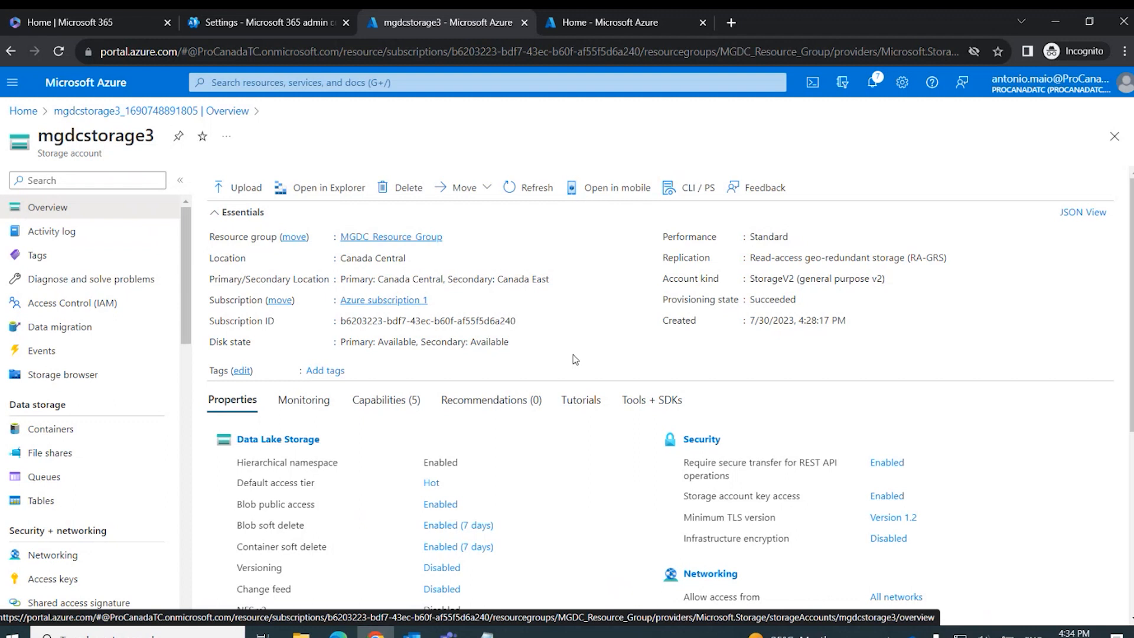
- Switch to the Microsoft 365 admin center, review the Microsoft Graph Data Connect settings and close them
{"action": "left_click", "coordinate": [265, 29]}
{"action": "left_click", "coordinate": [379, 333]}
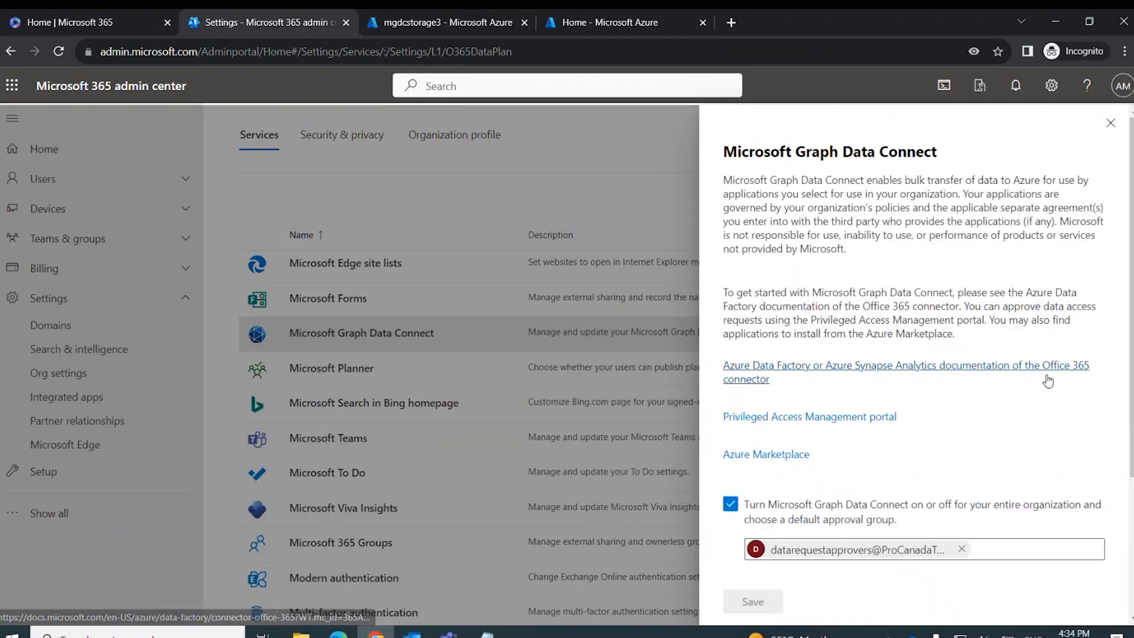
{"action": "scroll", "coordinate": [1095, 429], "scroll_direction": "down", "scroll_amount": 4}
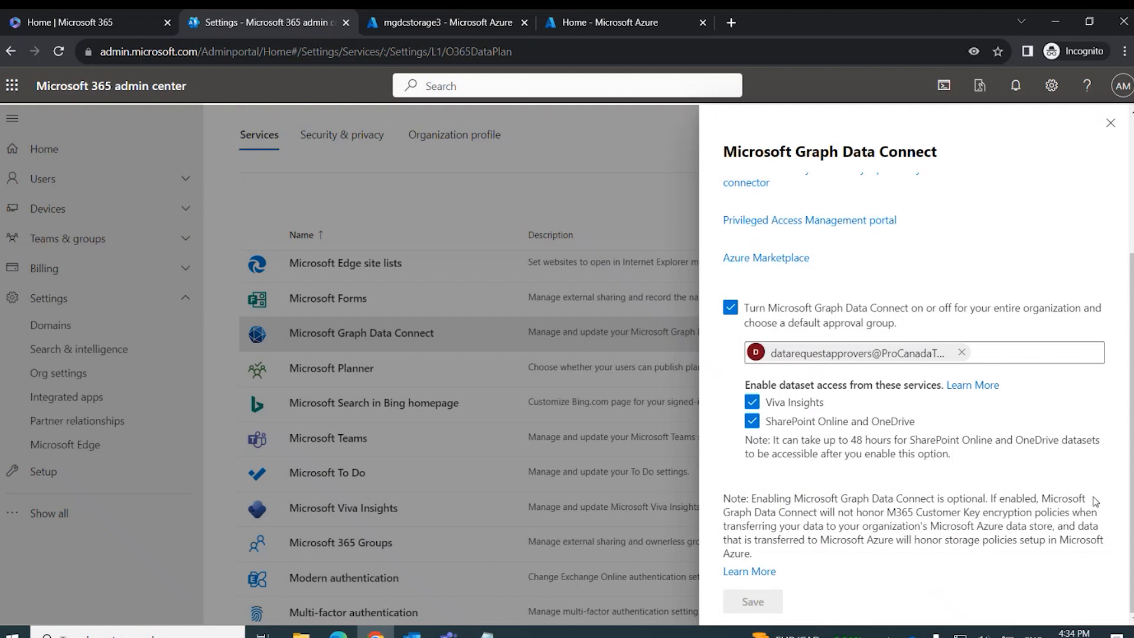
{"action": "left_click", "coordinate": [1112, 127]}
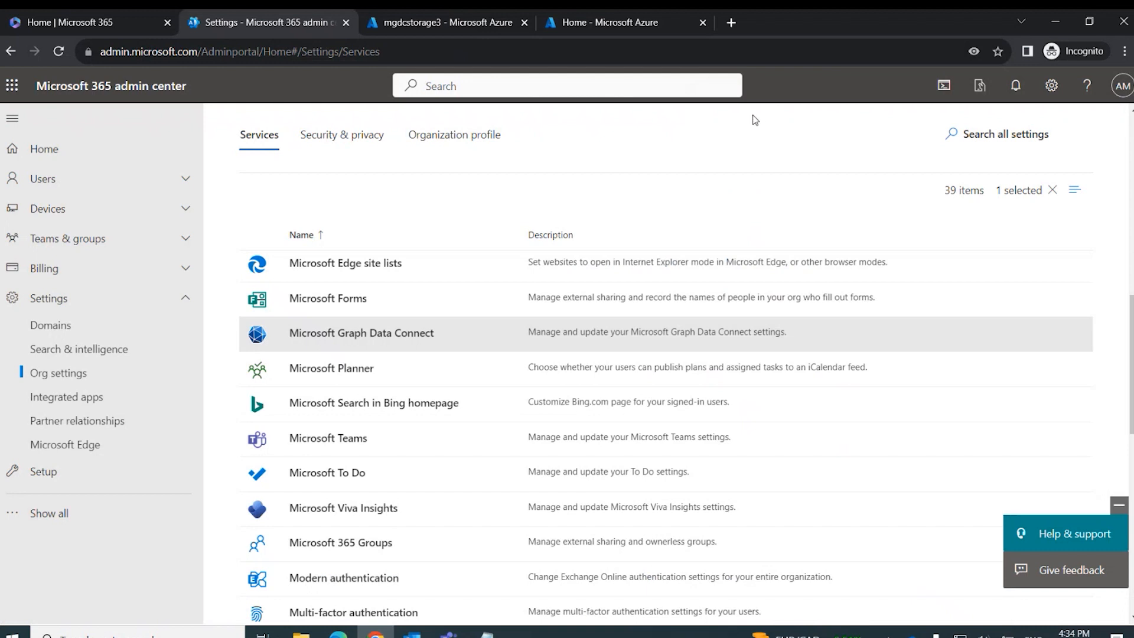